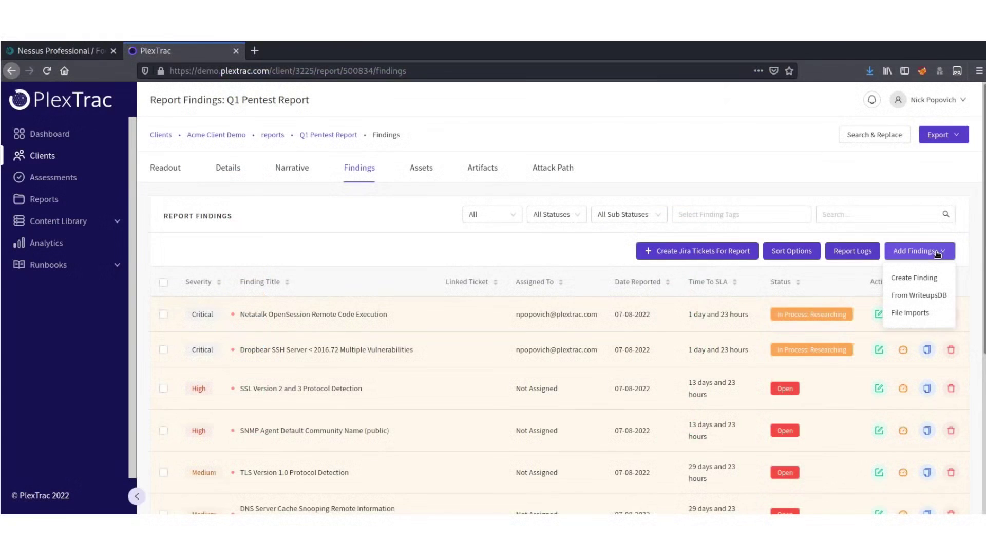
Search the writeups library for 'MS17' and add the MS17-010 writeup to the report.
{"action": "left_click", "coordinate": [929, 293]}
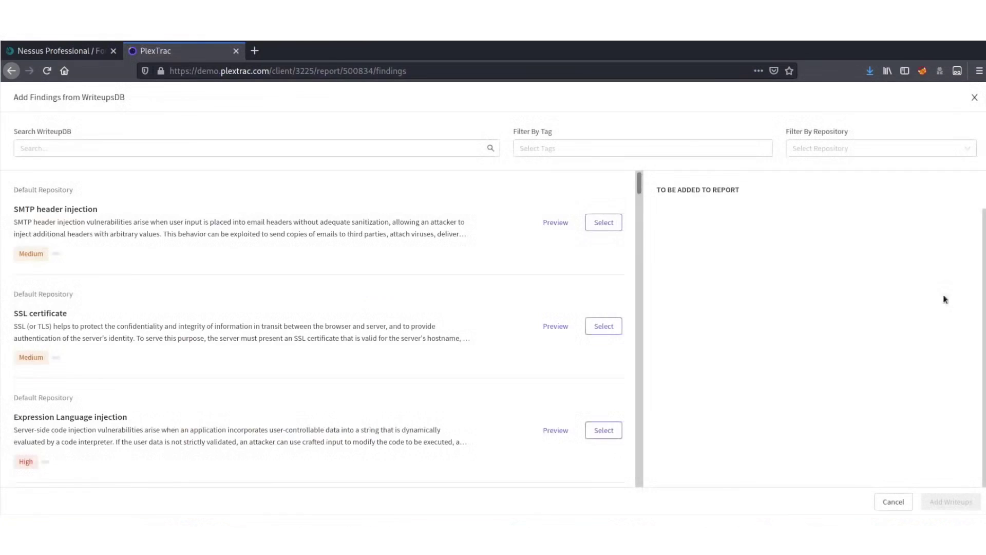
{"action": "type", "text": "MS17"}
{"action": "left_click", "coordinate": [604, 223]}
{"action": "left_click", "coordinate": [951, 501]}
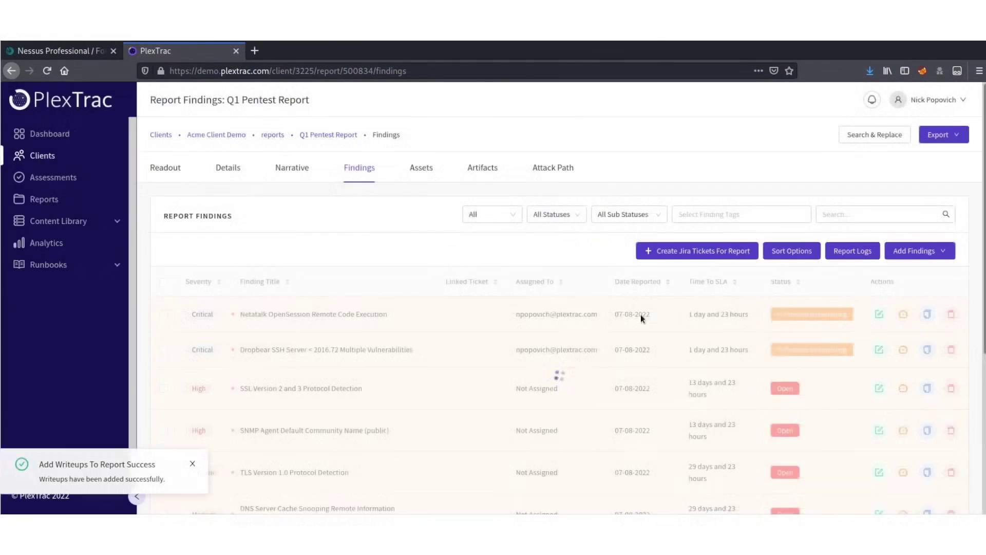
Review the MS17-010 finding's affected assets, then return to the findings list.
{"action": "left_click", "coordinate": [878, 355]}
{"action": "left_click", "coordinate": [306, 249]}
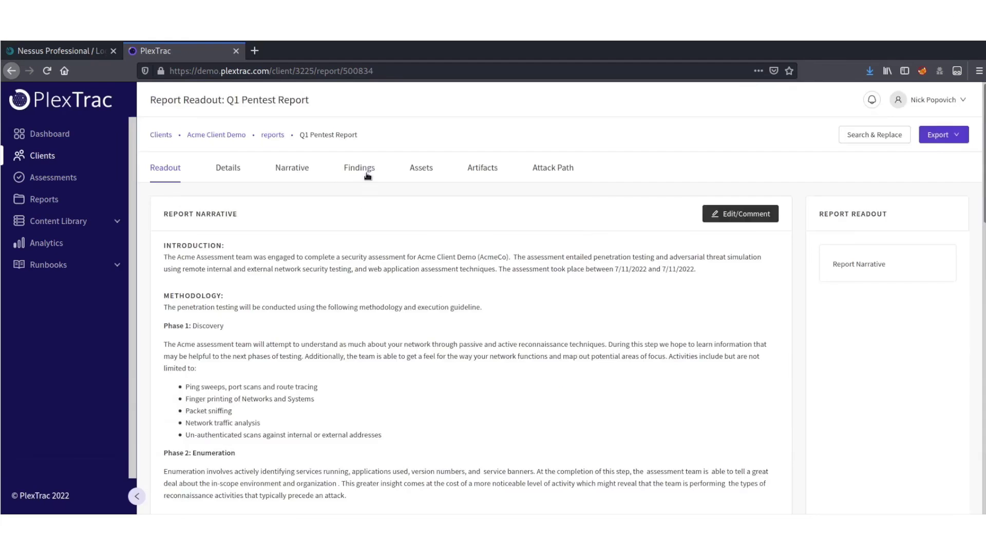
{"action": "left_click", "coordinate": [359, 168]}
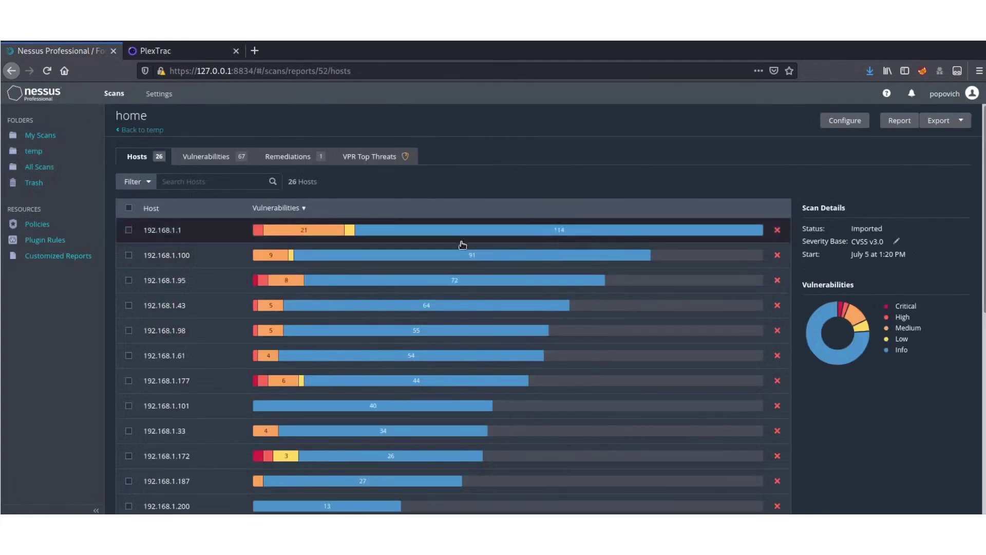
Import a Nessus scan file into the report.
{"action": "left_click", "coordinate": [945, 120]}
{"action": "left_click", "coordinate": [938, 137]}
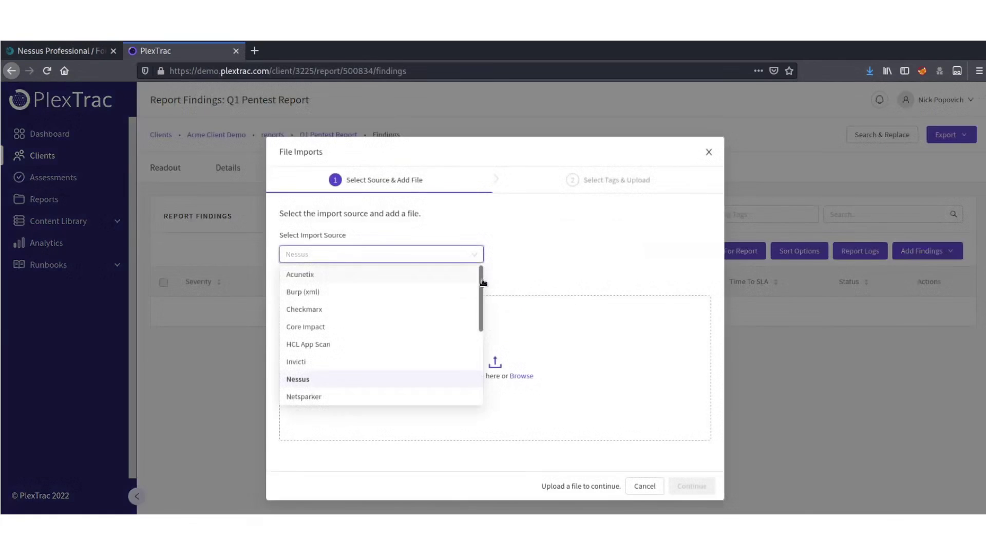
{"action": "scroll", "coordinate": [380, 329], "scroll_direction": "down", "scroll_amount": 1}
{"action": "left_click", "coordinate": [293, 359]}
{"action": "left_click", "coordinate": [507, 389]}
{"action": "left_click", "coordinate": [800, 473]}
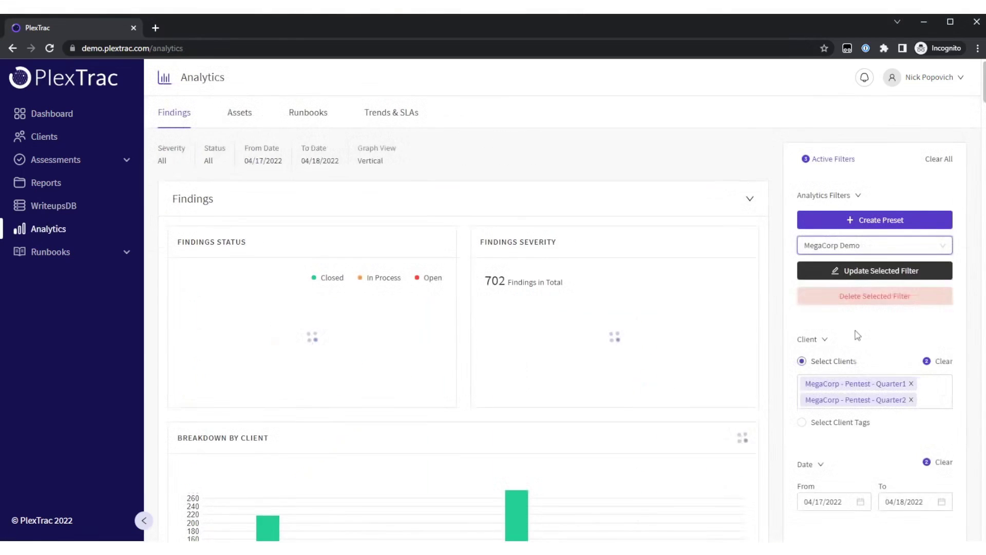
Scroll through the MegaCorp findings analytics and save the exported Q1 Pentest Report .docx.
{"action": "scroll", "coordinate": [855, 308], "scroll_direction": "down", "scroll_amount": 2}
{"action": "scroll", "coordinate": [372, 253], "scroll_direction": "down", "scroll_amount": 4}
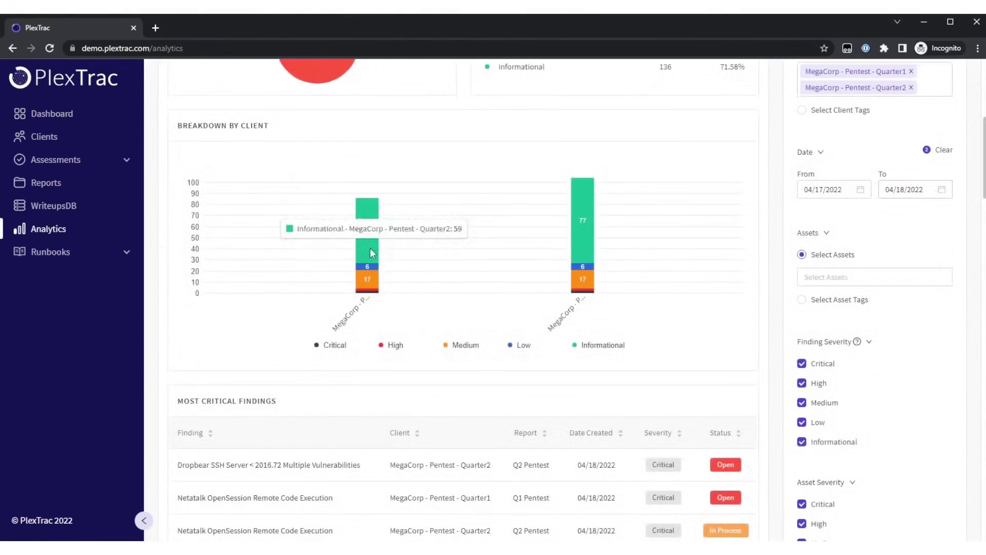
{"action": "scroll", "coordinate": [398, 163], "scroll_direction": "down", "scroll_amount": 20}
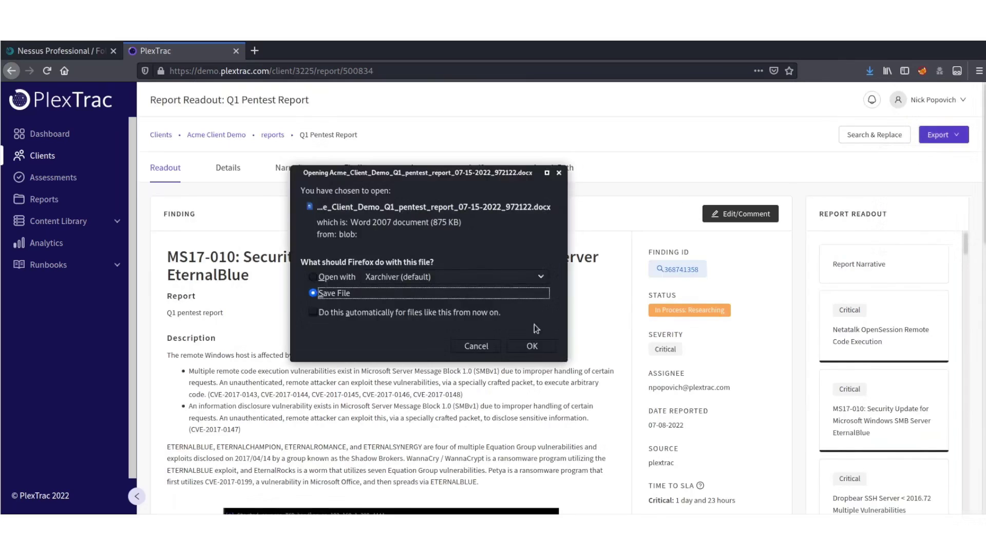
{"action": "left_click", "coordinate": [531, 344]}
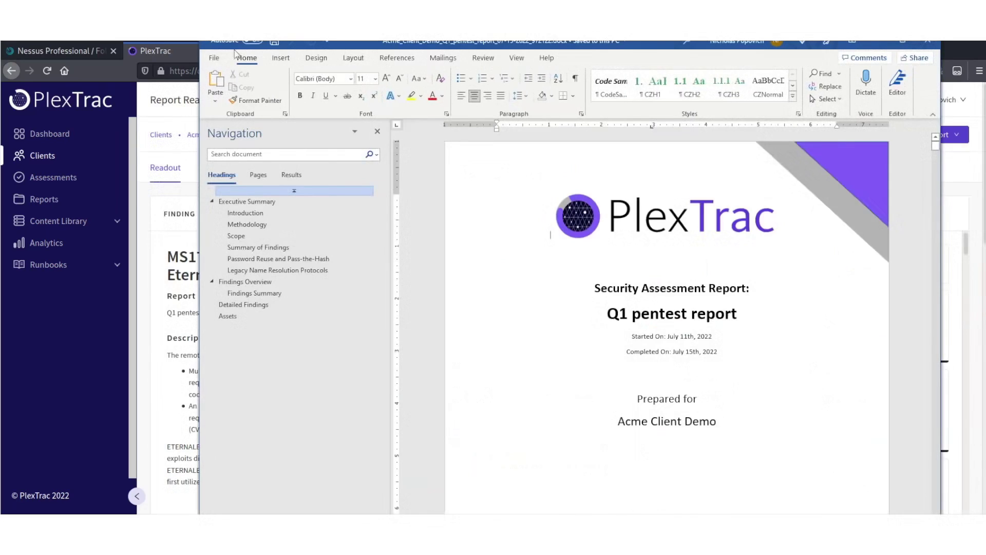
{"action": "scroll", "coordinate": [793, 249], "scroll_direction": "down", "scroll_amount": 20}
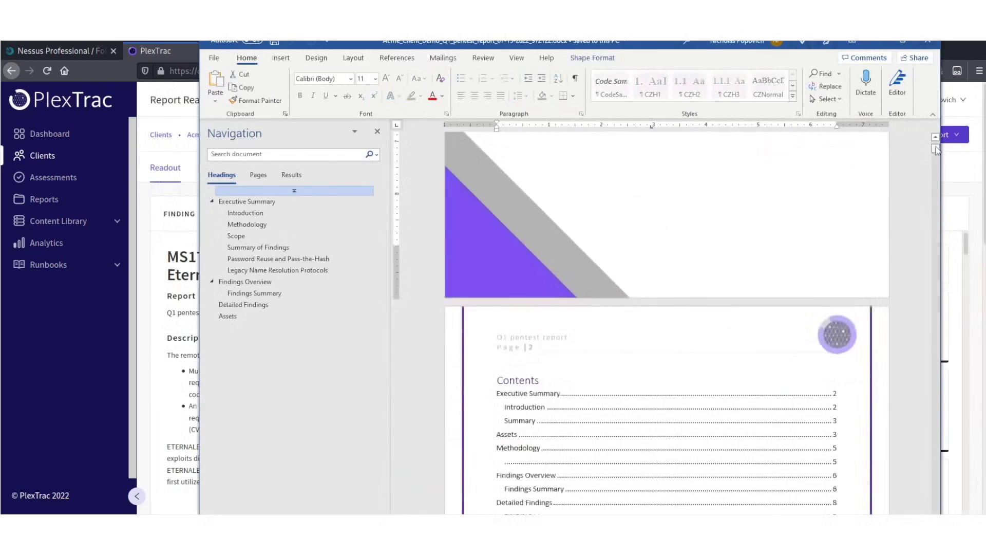
{"action": "scroll", "coordinate": [793, 250], "scroll_direction": "down", "scroll_amount": 15}
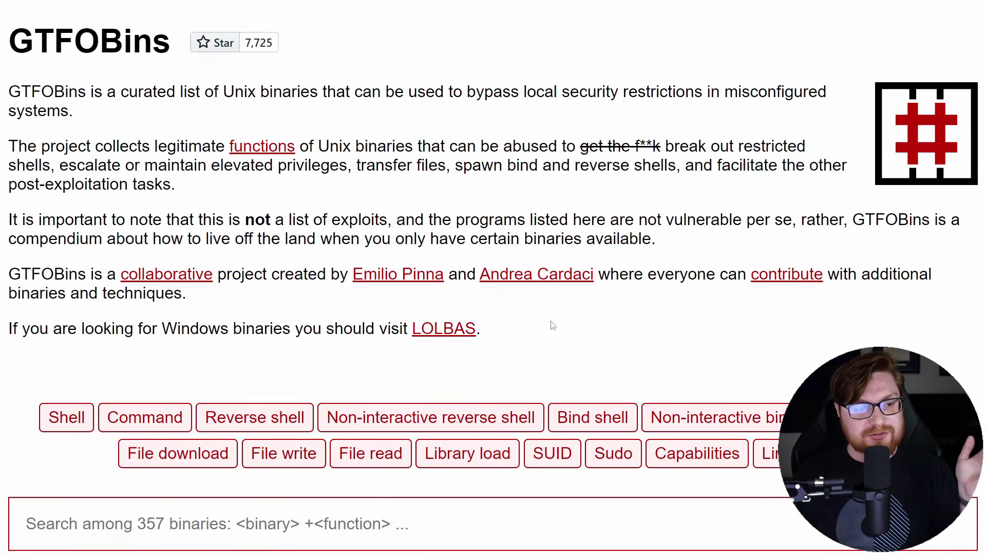
Highlight the GTFOBins and LOLBAS page headings.
{"action": "left_click_drag", "start_coordinate": [74, 44], "coordinate": [150, 43]}
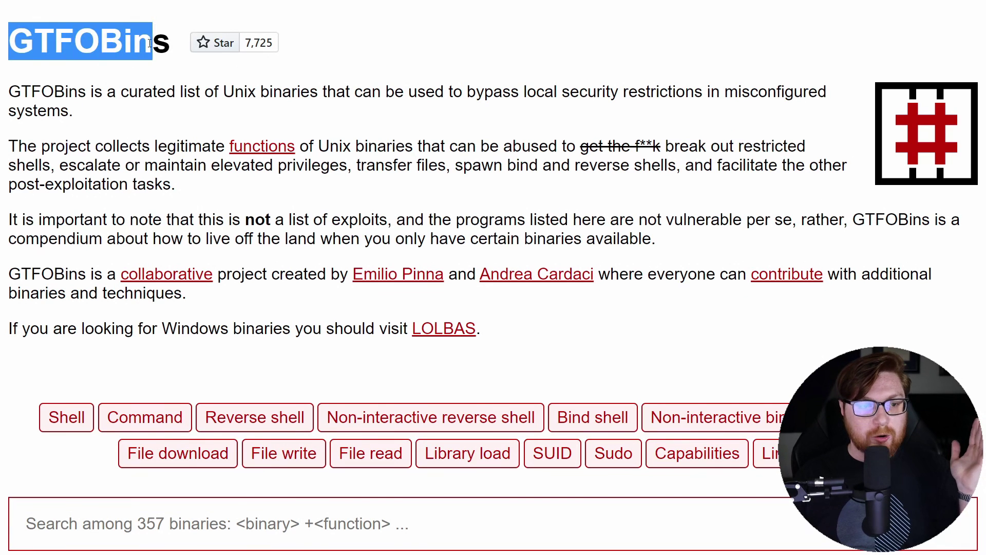
{"action": "left_click", "coordinate": [163, 48]}
{"action": "left_click", "coordinate": [443, 329]}
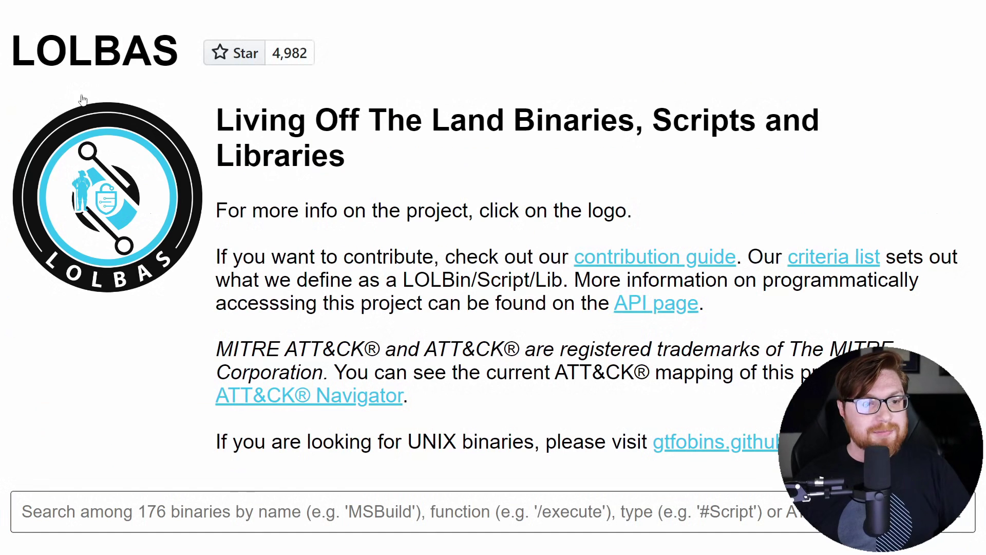
{"action": "left_click_drag", "start_coordinate": [11, 52], "coordinate": [147, 55]}
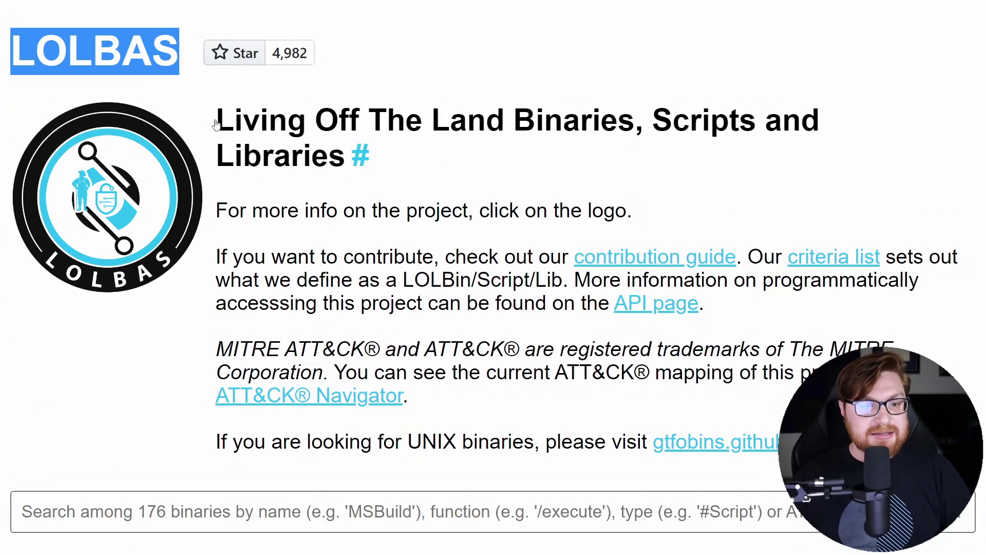
{"action": "left_click_drag", "start_coordinate": [400, 125], "coordinate": [209, 110]}
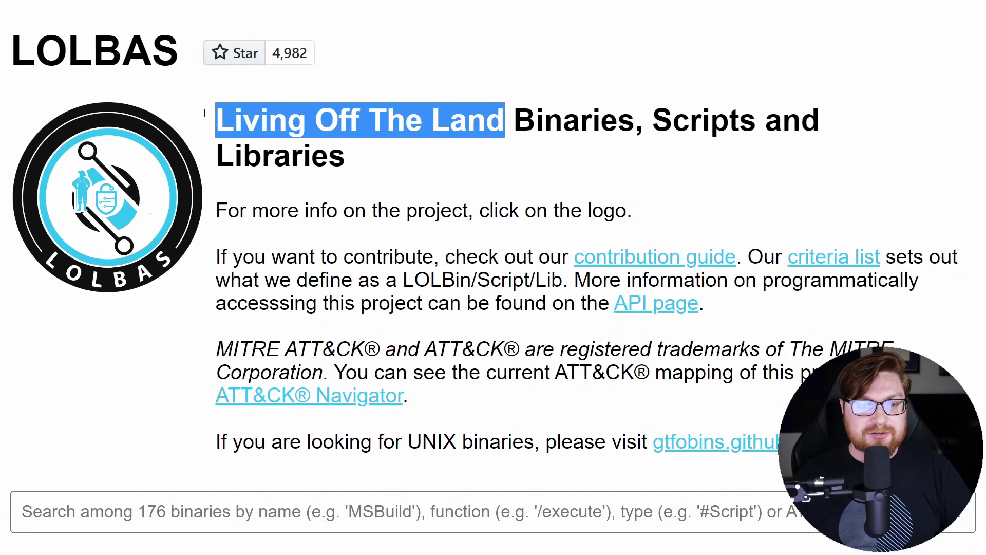
{"action": "left_click", "coordinate": [602, 131]}
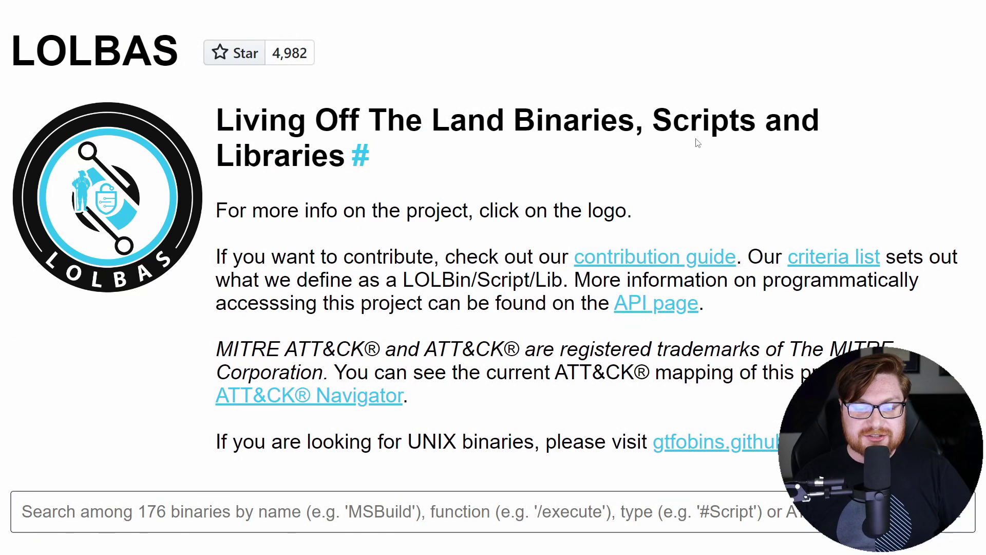
Scroll through the GTFOBins Unix binaries table and back up.
{"action": "key", "text": "ctrl+Tab"}
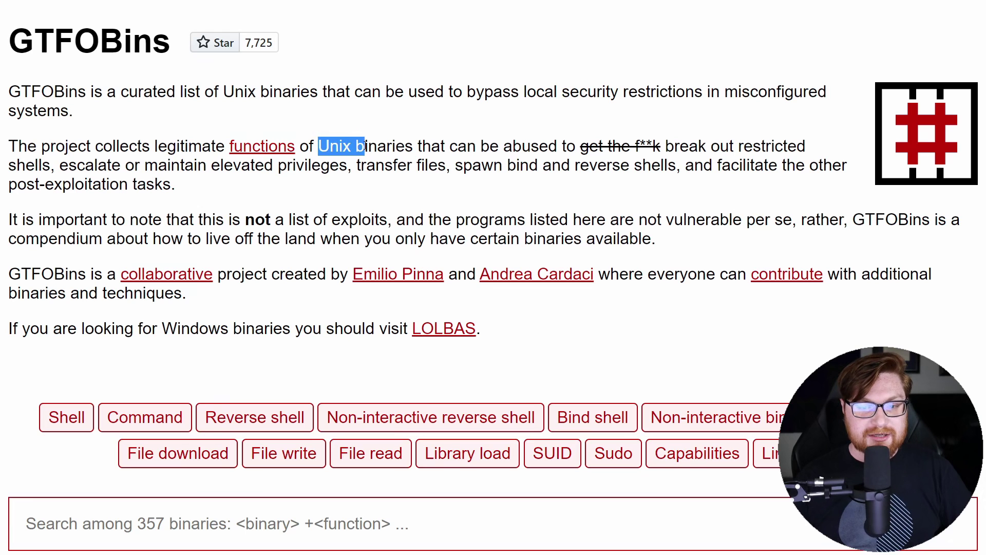
{"action": "scroll", "coordinate": [747, 345], "scroll_direction": "down", "scroll_amount": 7}
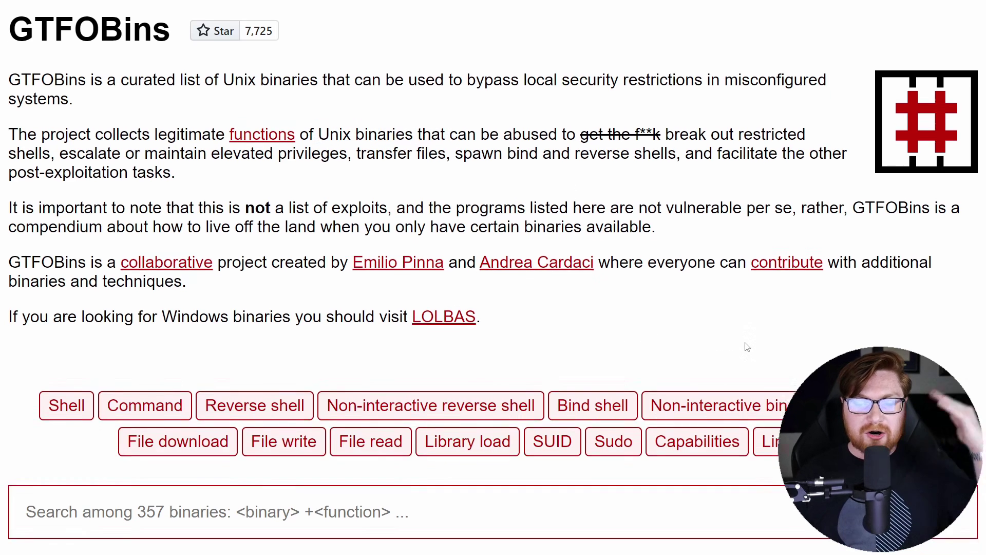
{"action": "scroll", "coordinate": [752, 345], "scroll_direction": "down", "scroll_amount": 4}
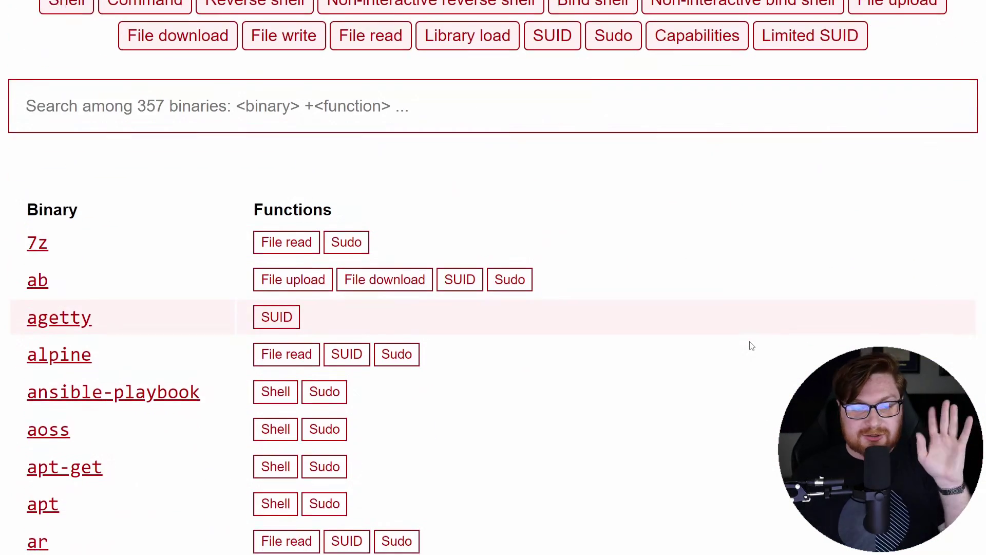
{"action": "scroll", "coordinate": [751, 345], "scroll_direction": "down", "scroll_amount": 2}
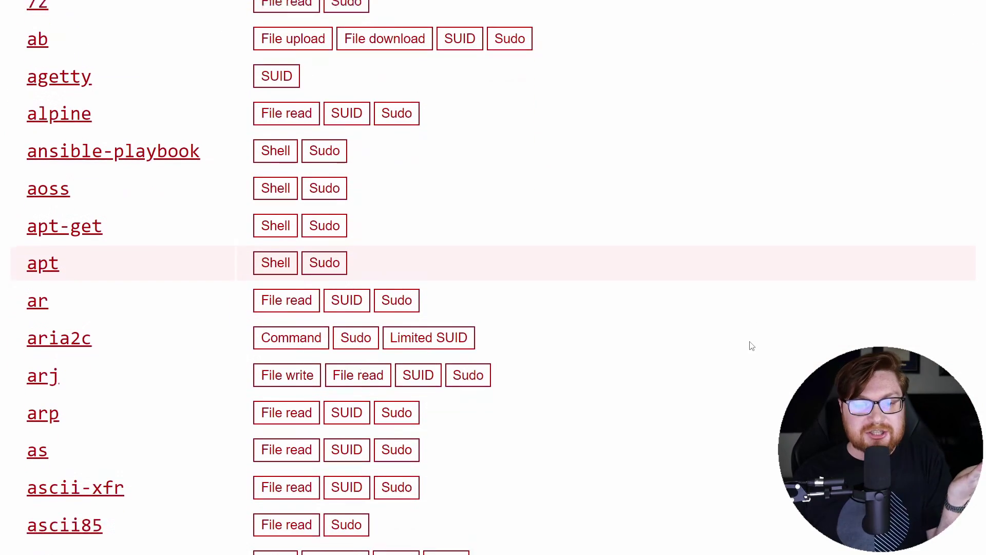
{"action": "scroll", "coordinate": [748, 346], "scroll_direction": "up", "scroll_amount": 9}
{"action": "scroll", "coordinate": [748, 359], "scroll_direction": "up", "scroll_amount": 4}
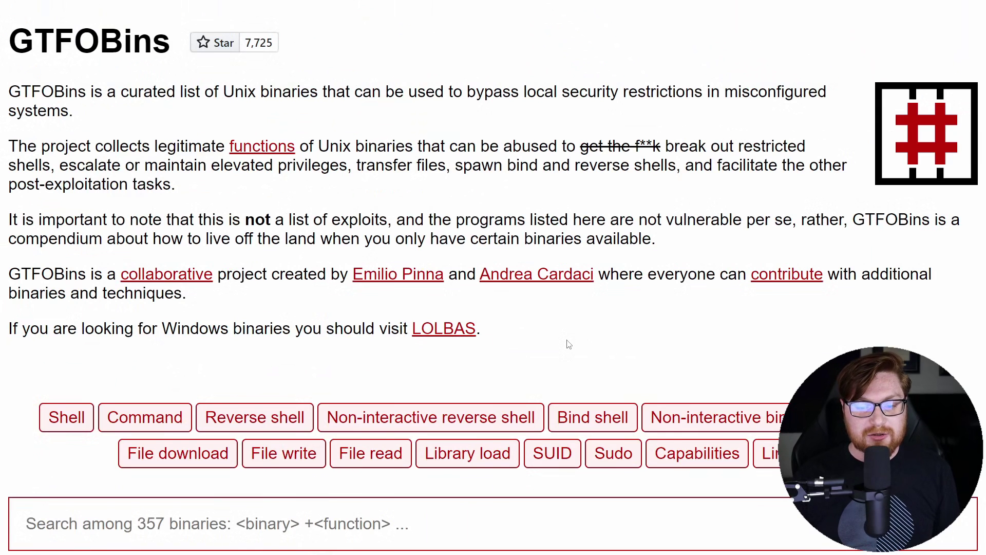
Scroll through the LOLBAS Windows binaries table and back up.
{"action": "key", "text": "ctrl+Tab"}
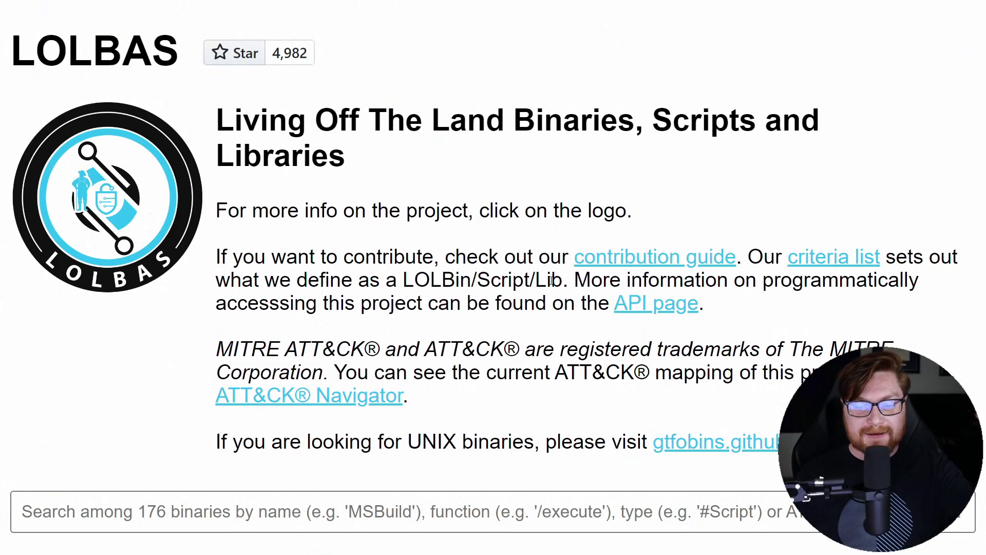
{"action": "scroll", "coordinate": [550, 280], "scroll_direction": "down", "scroll_amount": 6}
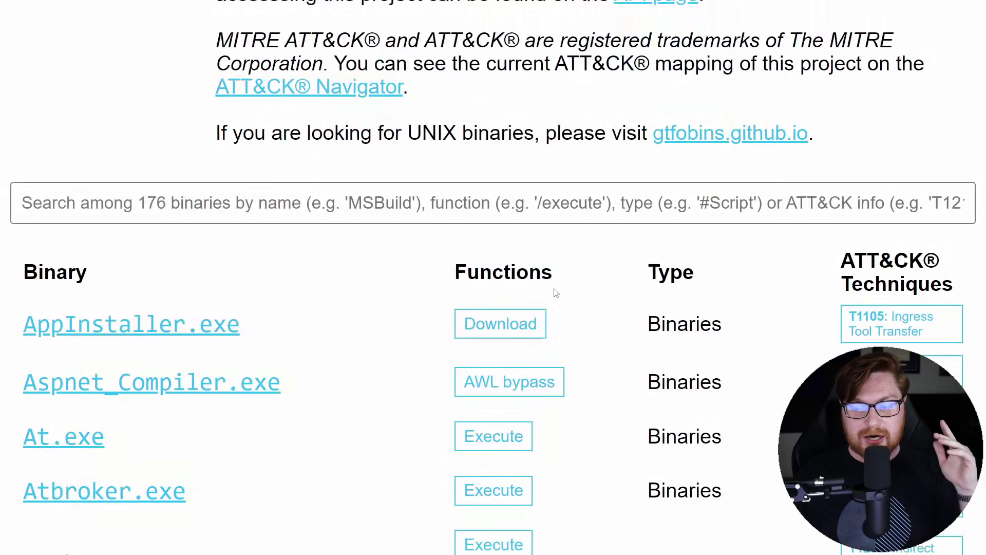
{"action": "scroll", "coordinate": [555, 293], "scroll_direction": "down", "scroll_amount": 4}
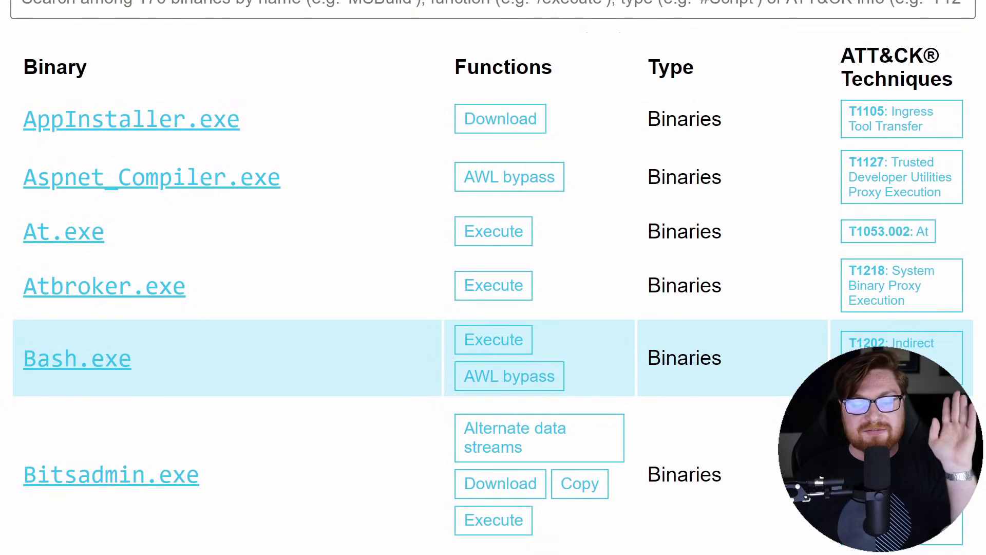
{"action": "scroll", "coordinate": [556, 360], "scroll_direction": "down", "scroll_amount": 2}
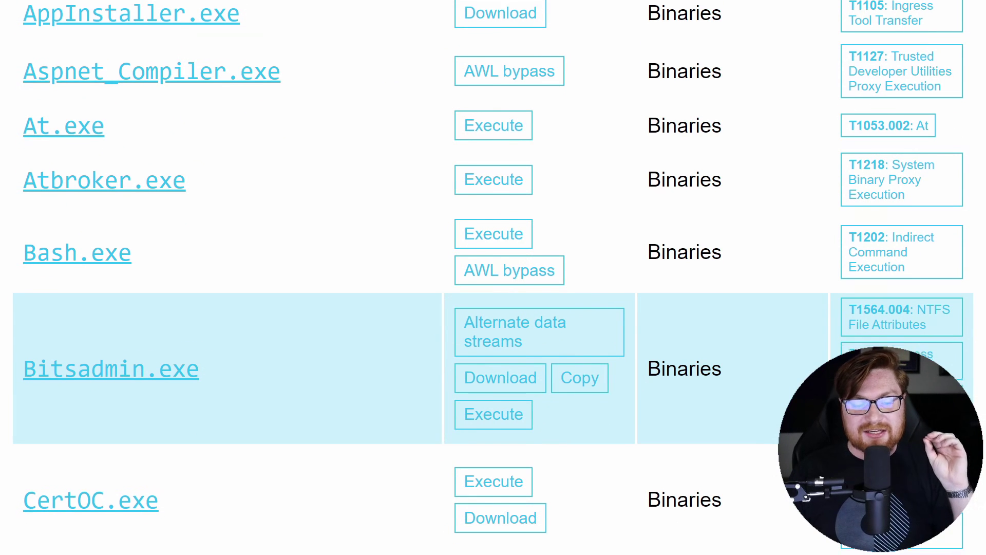
{"action": "scroll", "coordinate": [556, 359], "scroll_direction": "down", "scroll_amount": 3}
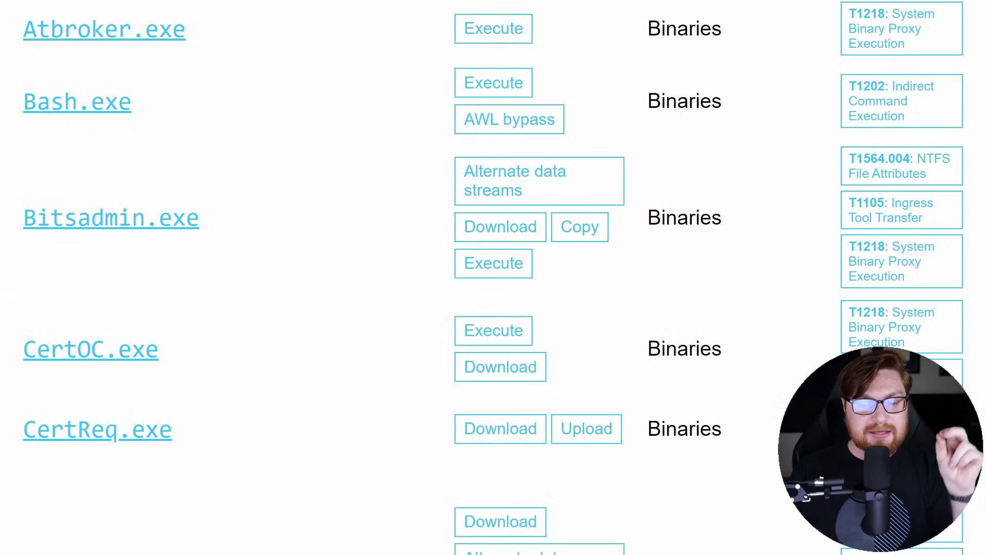
{"action": "scroll", "coordinate": [555, 359], "scroll_direction": "up", "scroll_amount": 10}
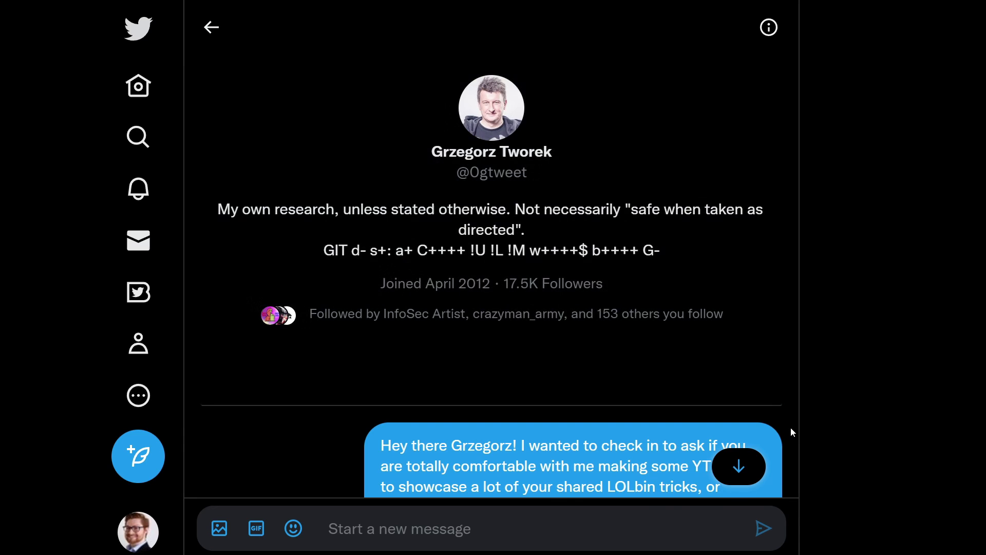
Scroll down the direct-message thread to the researcher's permission reply and the final thank-you.
{"action": "scroll", "coordinate": [790, 429], "scroll_direction": "down", "scroll_amount": 7}
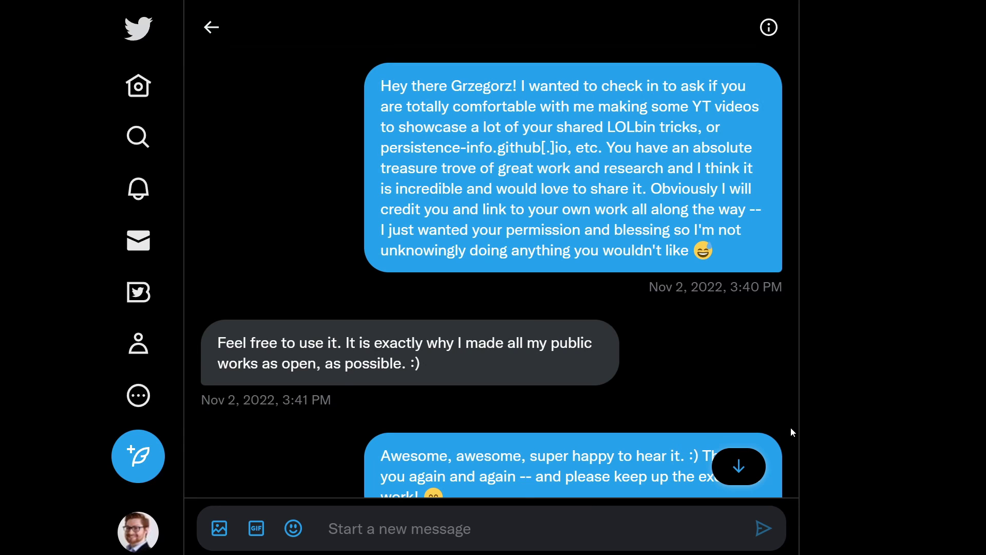
{"action": "scroll", "coordinate": [790, 426], "scroll_direction": "down", "scroll_amount": 2}
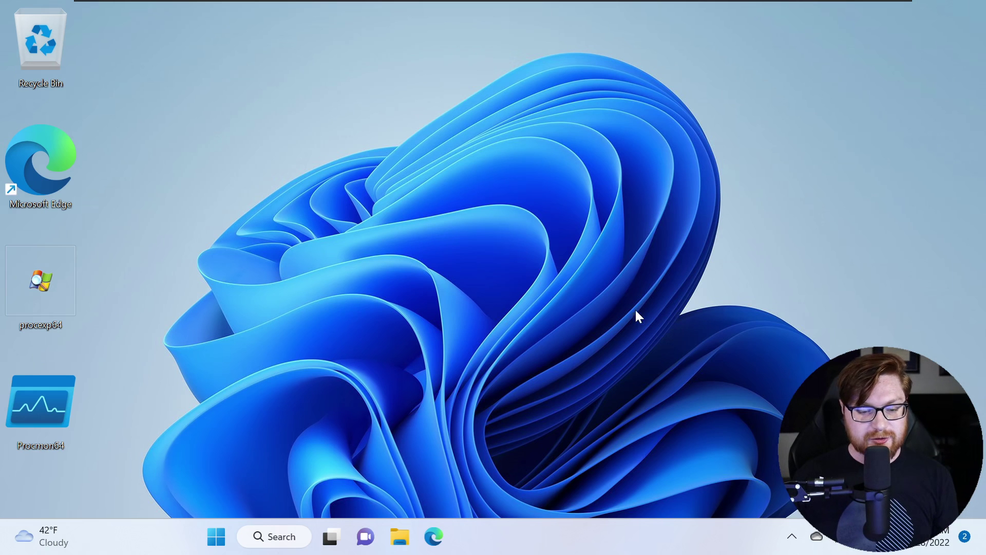
Launch Windows PowerShell in Terminal via search 'ter' and move the window right.
{"action": "key", "text": "super"}
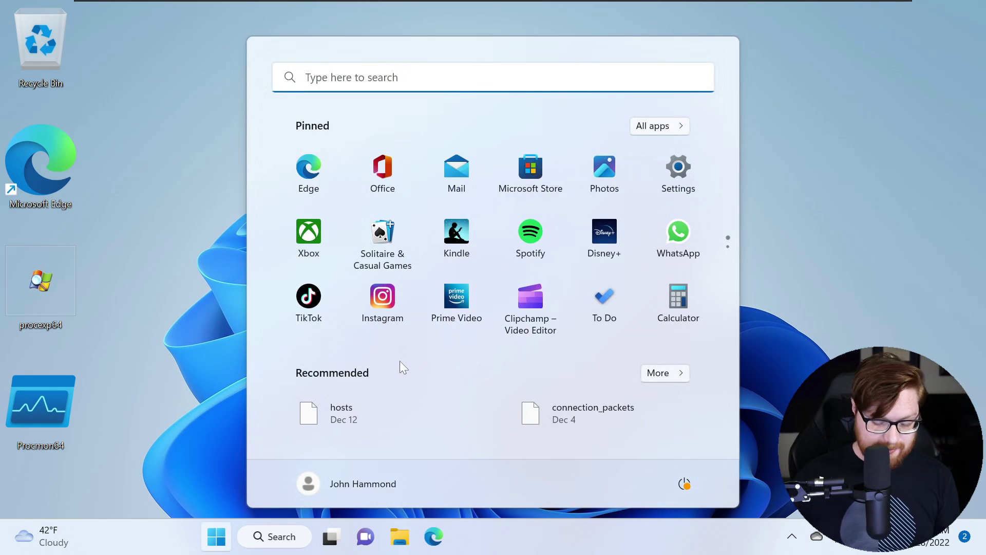
{"action": "type", "text": "ter"}
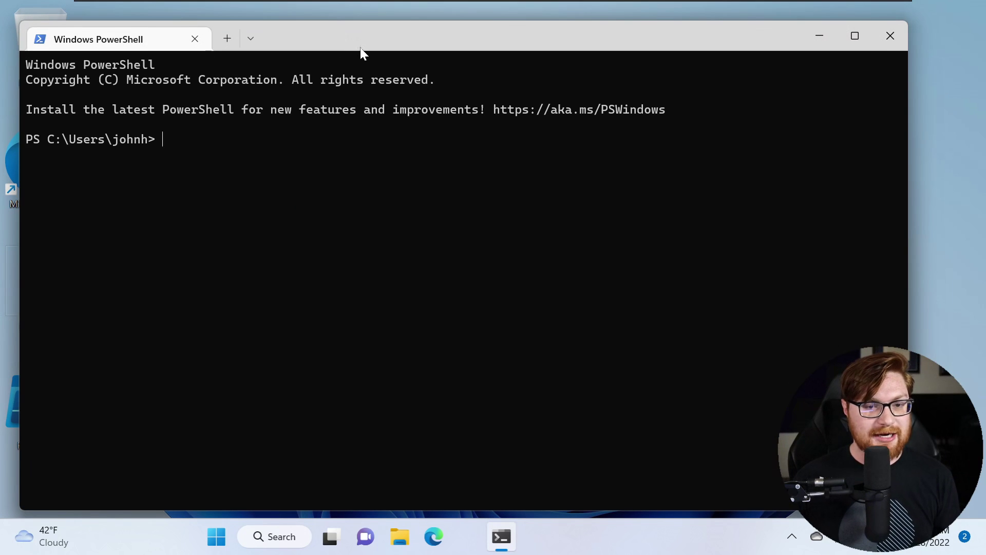
{"action": "left_click_drag", "start_coordinate": [358, 50], "coordinate": [563, 43]}
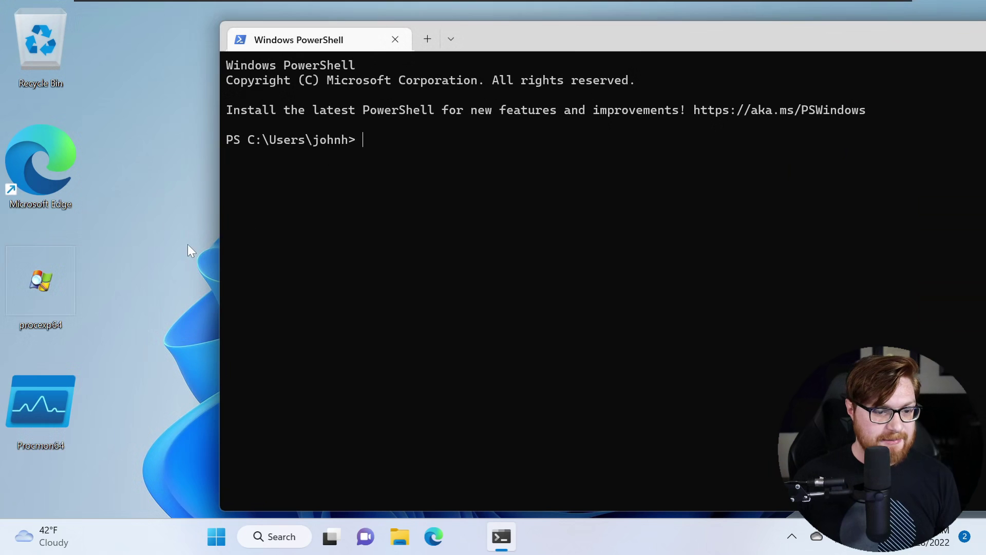
{"action": "left_click_drag", "start_coordinate": [136, 264], "coordinate": [17, 315]}
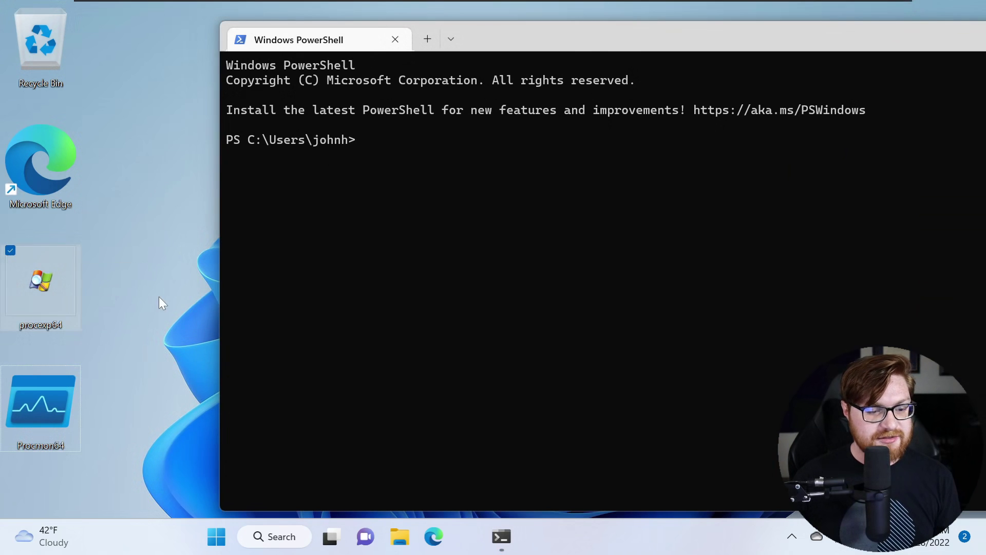
Select and deselect the procexp64 and Procmon64 desktop icons.
{"action": "left_click", "coordinate": [159, 297]}
{"action": "left_click_drag", "start_coordinate": [106, 492], "coordinate": [41, 414]}
{"action": "left_click", "coordinate": [122, 367]}
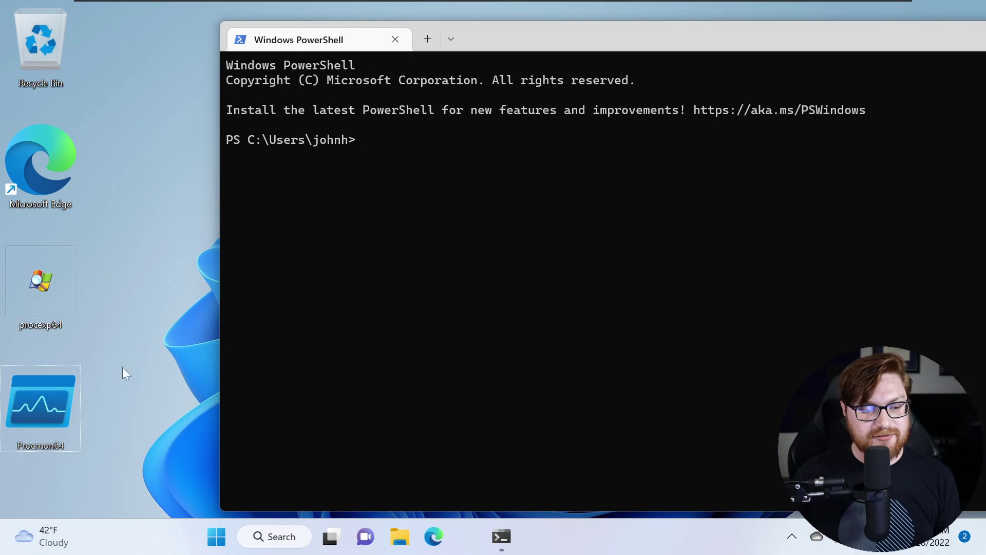
{"action": "left_click_drag", "start_coordinate": [109, 443], "coordinate": [23, 245]}
{"action": "left_click", "coordinate": [149, 257]}
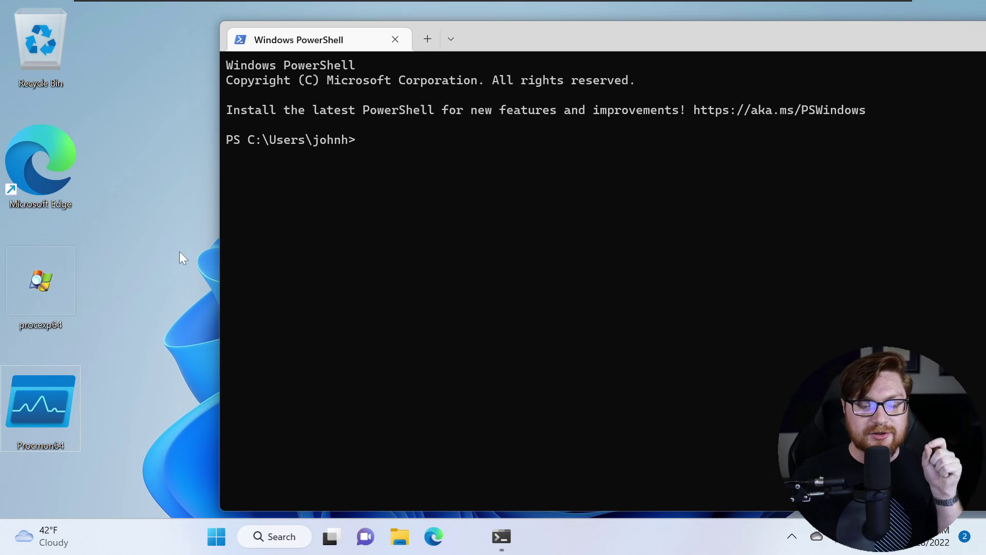
Make the terminal full screen and run tpmtool.exe to print its help.
{"action": "double_click", "coordinate": [542, 34]}
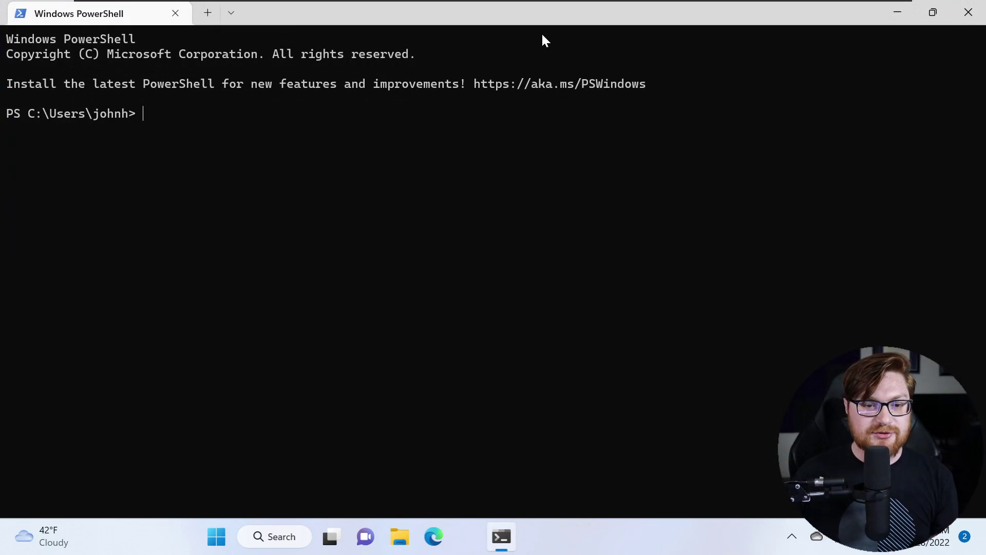
{"action": "scroll", "coordinate": [454, 308], "scroll_direction": "up", "scroll_amount": 5}
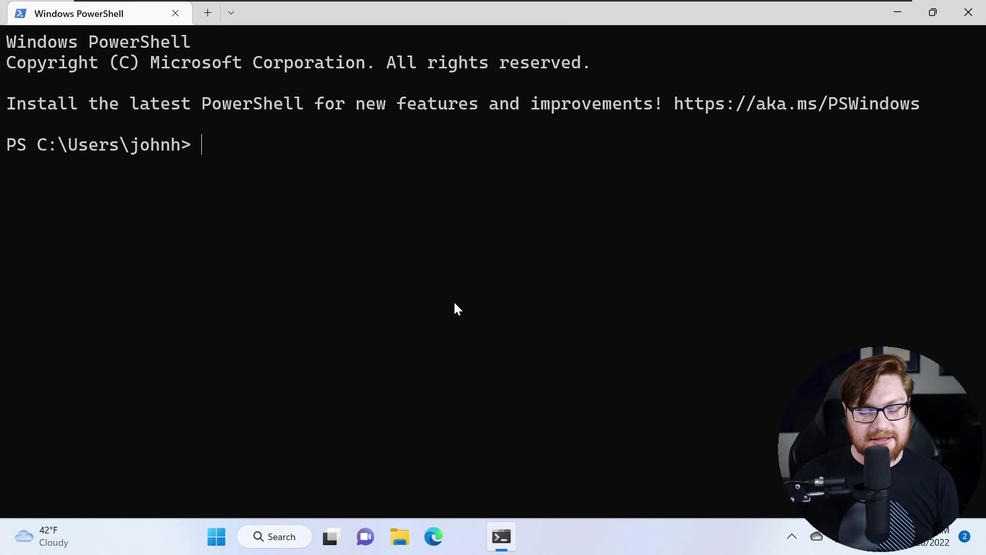
{"action": "key", "text": "F11"}
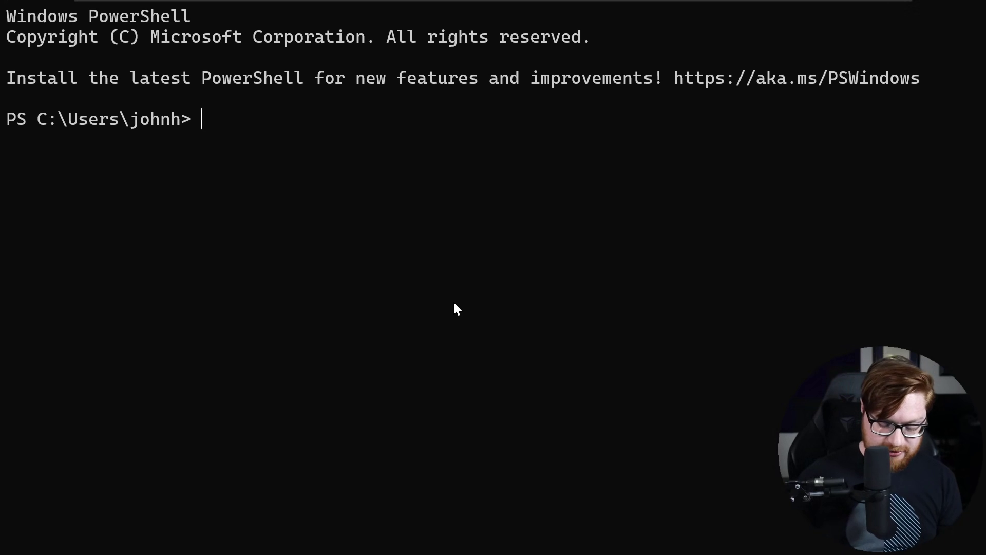
{"action": "type", "text": "tpmtool"}
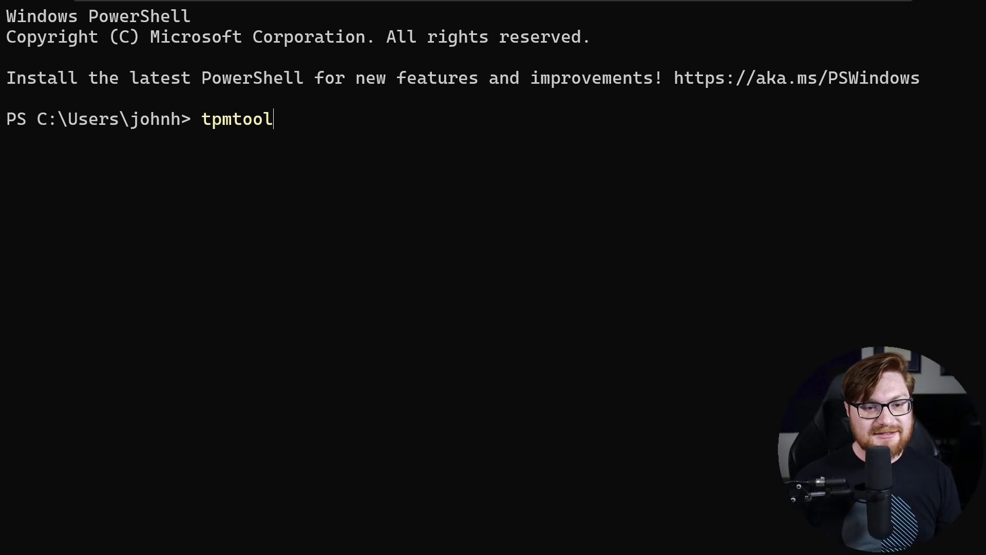
{"action": "type", "text": ".exe"}
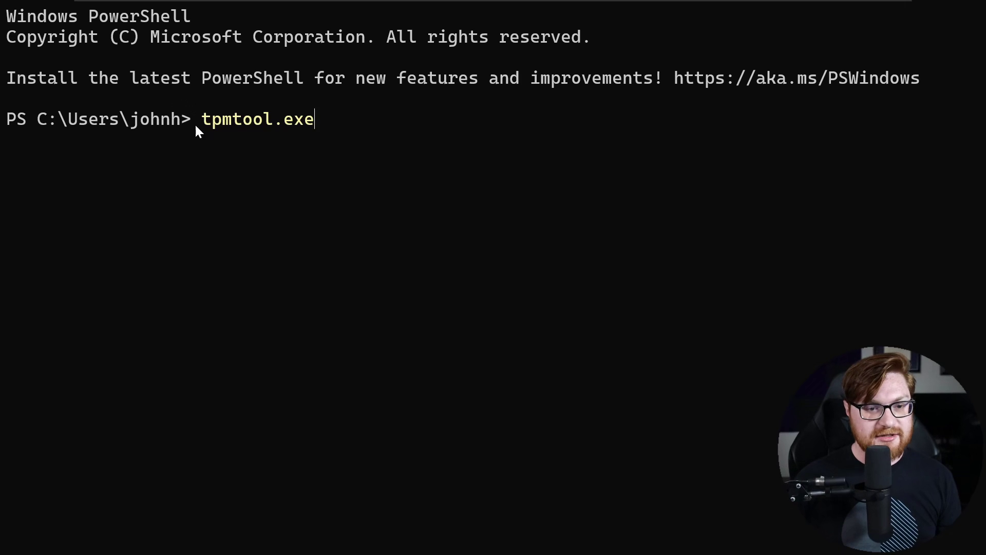
{"action": "left_click_drag", "start_coordinate": [196, 126], "coordinate": [315, 121]}
{"action": "key", "text": "ctrl+c"}
{"action": "key", "text": "Return"}
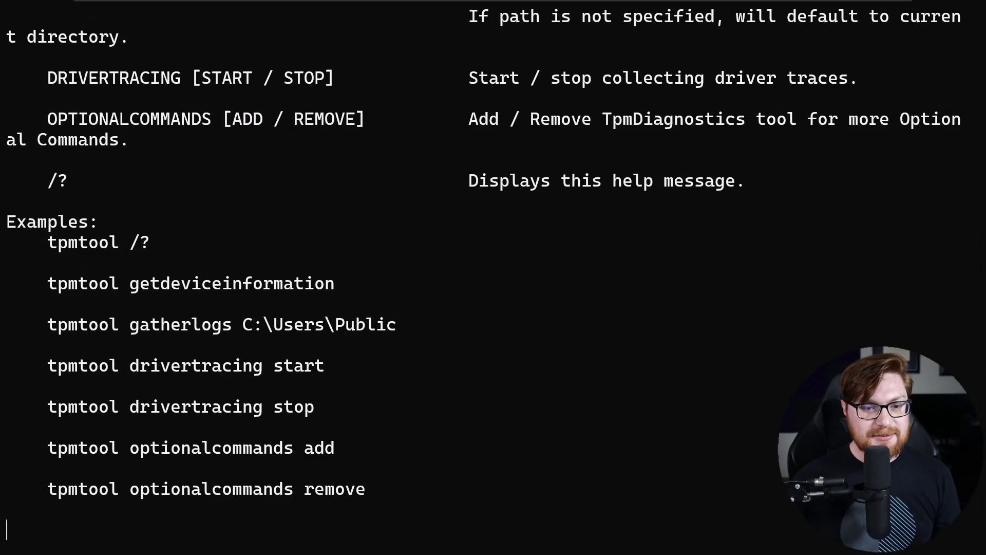
{"action": "scroll", "coordinate": [485, 338], "scroll_direction": "up", "scroll_amount": 5}
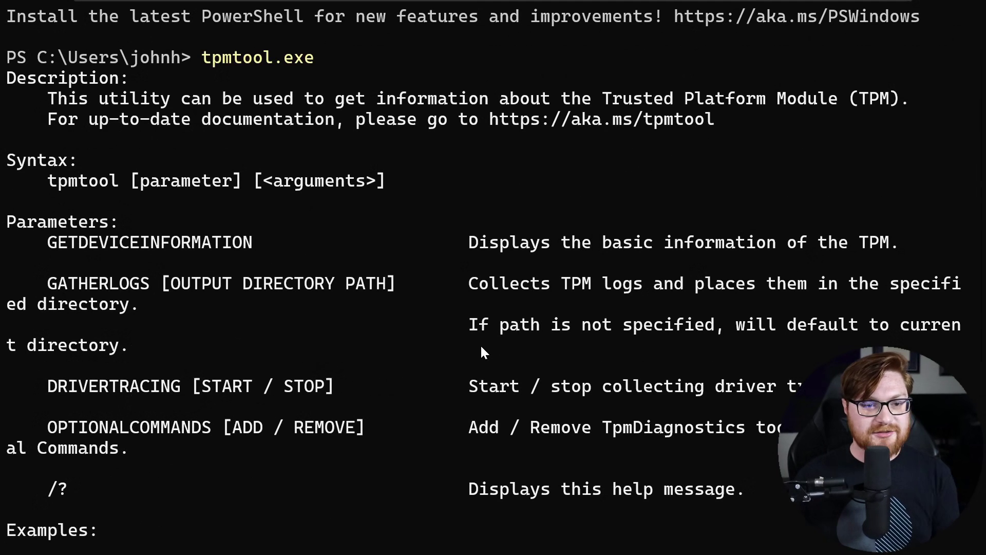
{"action": "left_click_drag", "start_coordinate": [81, 100], "coordinate": [327, 103]}
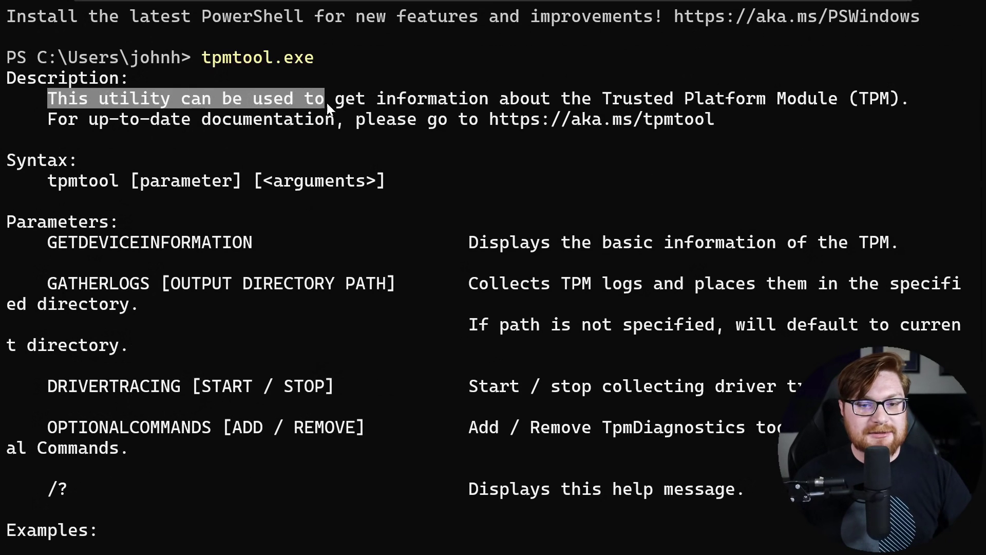
{"action": "left_click_drag", "start_coordinate": [430, 103], "coordinate": [659, 100]}
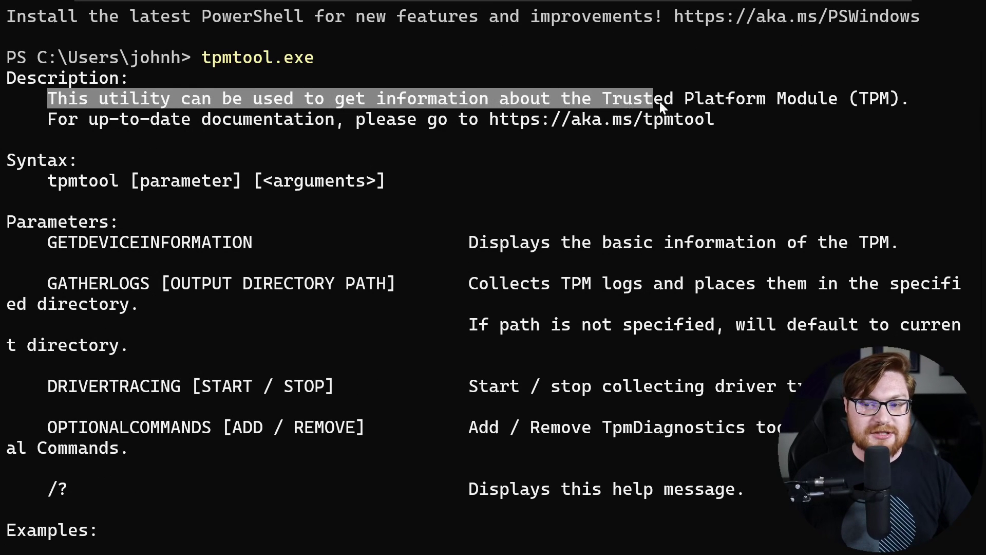
{"action": "left_click_drag", "start_coordinate": [738, 100], "coordinate": [835, 101]}
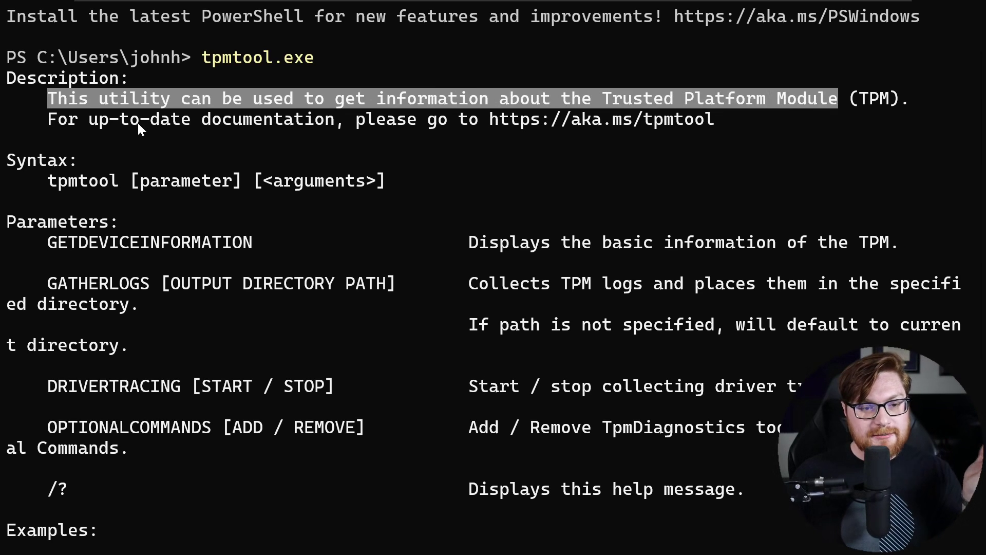
{"action": "left_click_drag", "start_coordinate": [487, 117], "coordinate": [714, 117]}
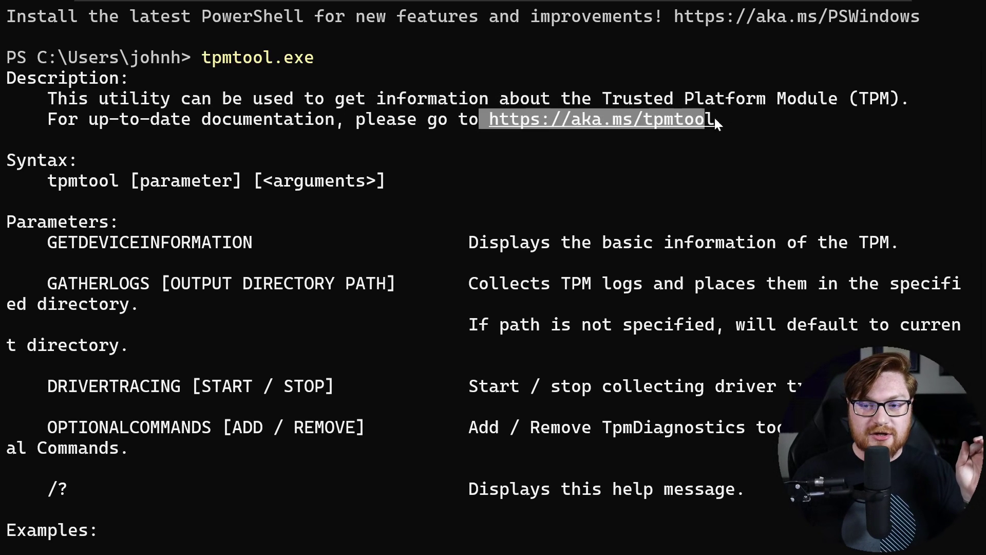
{"action": "left_click", "coordinate": [737, 121]}
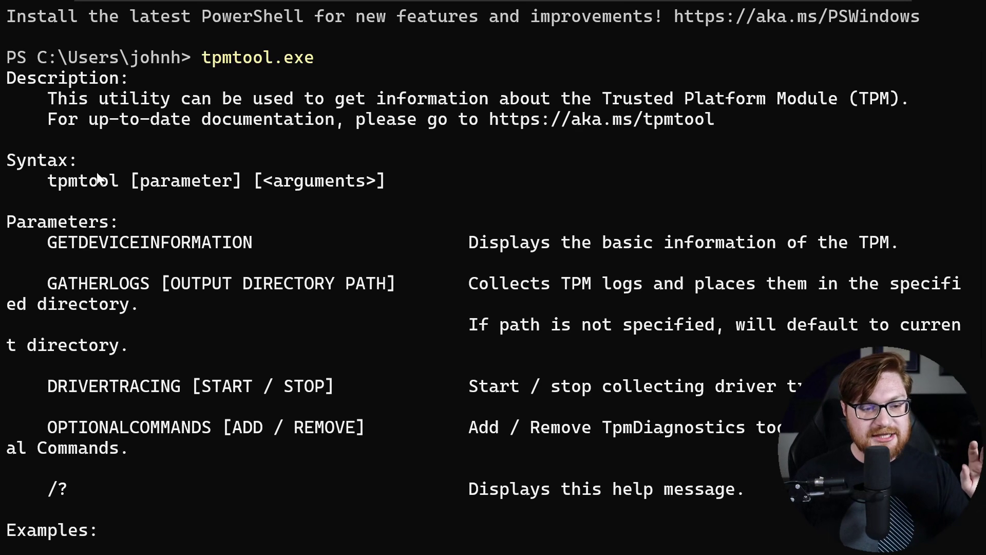
{"action": "left_click_drag", "start_coordinate": [13, 161], "coordinate": [927, 287]}
{"action": "key", "text": "ctrl+c"}
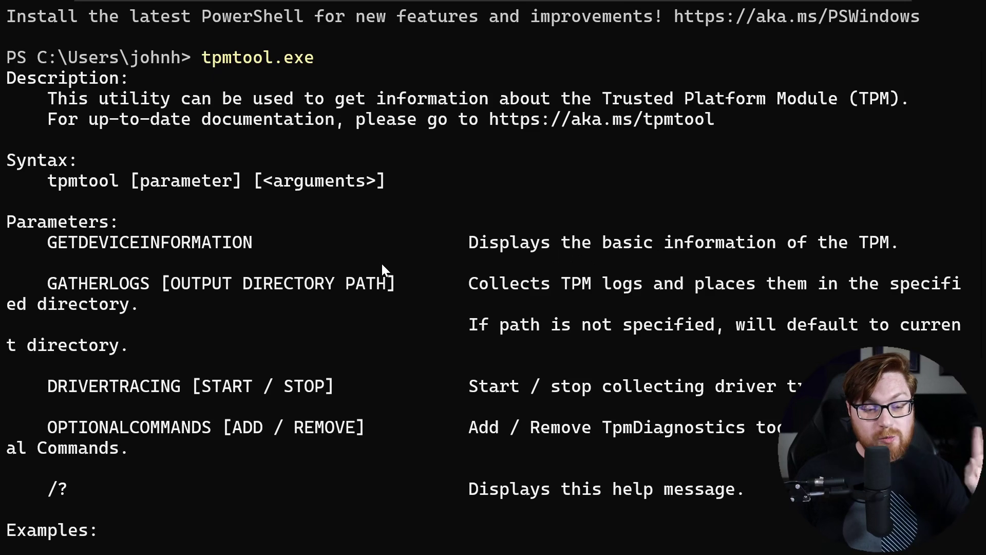
Highlight the GETDEVICEINFORMATION, GATHERLOGS, DRIVERTRACING and OPTIONALCOMMANDS parameters and scroll to the examples.
{"action": "scroll", "coordinate": [382, 269], "scroll_direction": "down", "scroll_amount": 1}
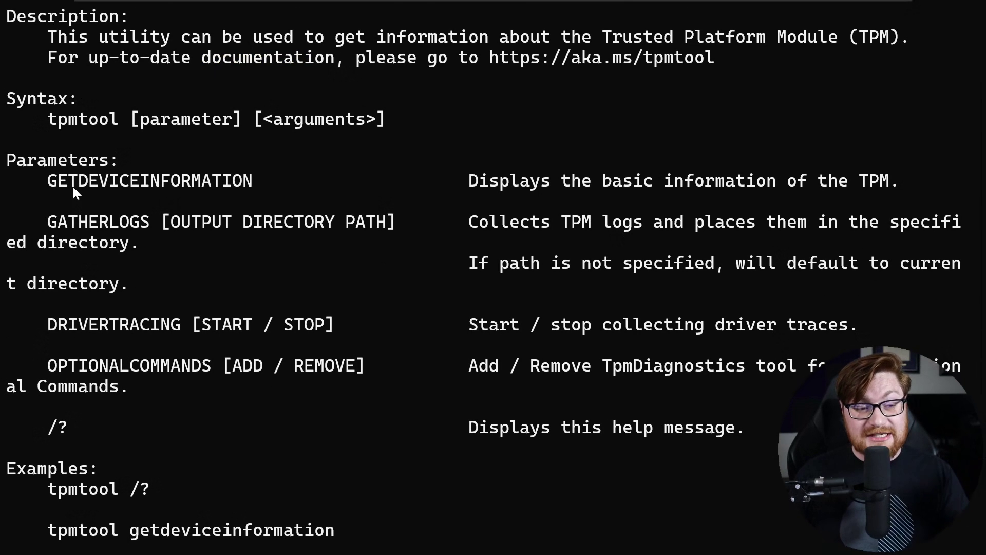
{"action": "left_click_drag", "start_coordinate": [40, 181], "coordinate": [253, 177]}
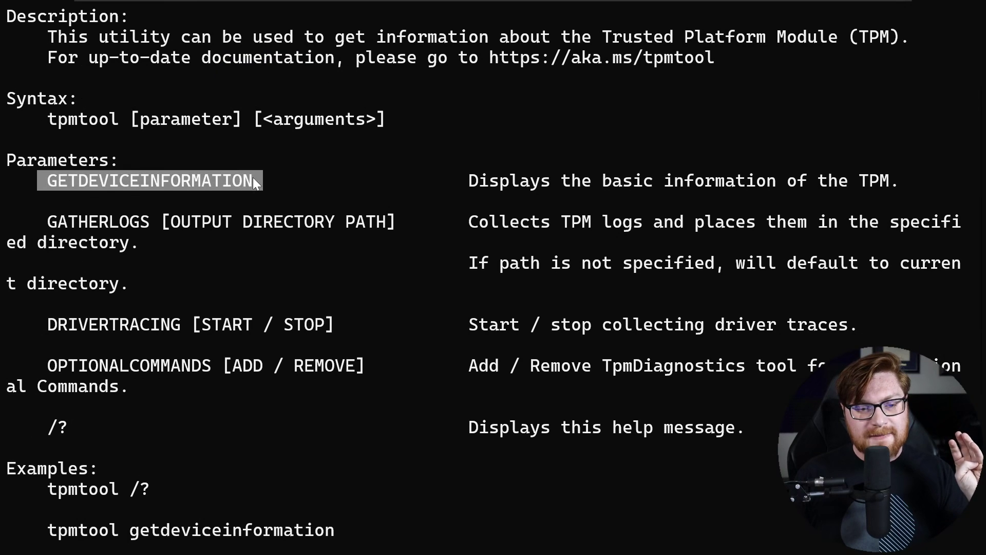
{"action": "key", "text": "ctrl+c"}
{"action": "left_click_drag", "start_coordinate": [51, 218], "coordinate": [393, 229]}
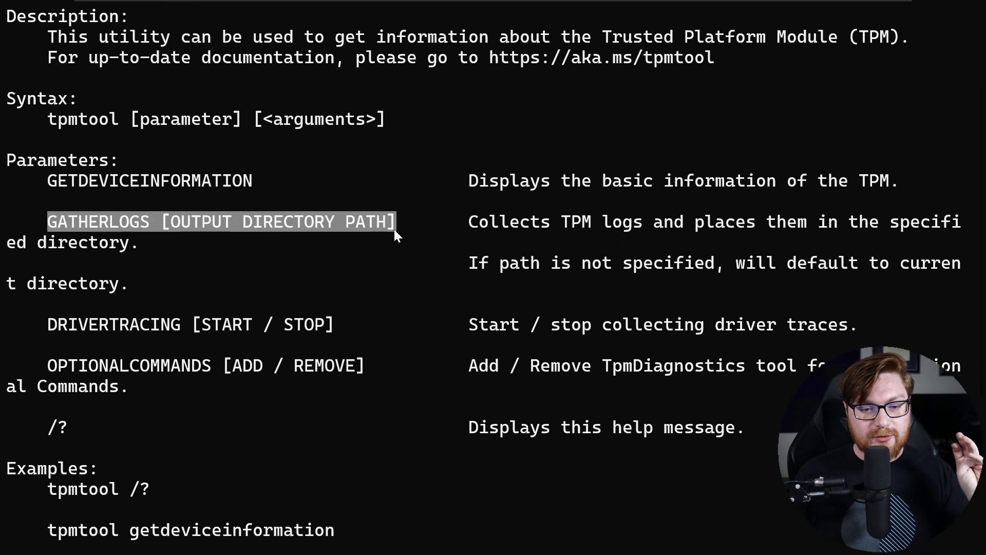
{"action": "left_click_drag", "start_coordinate": [45, 324], "coordinate": [350, 331]}
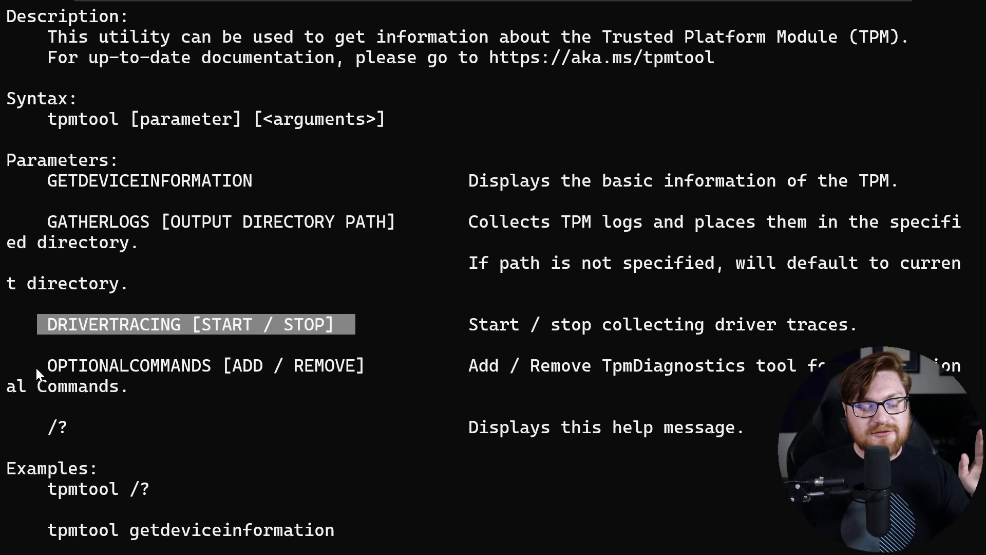
{"action": "left_click_drag", "start_coordinate": [45, 366], "coordinate": [368, 366]}
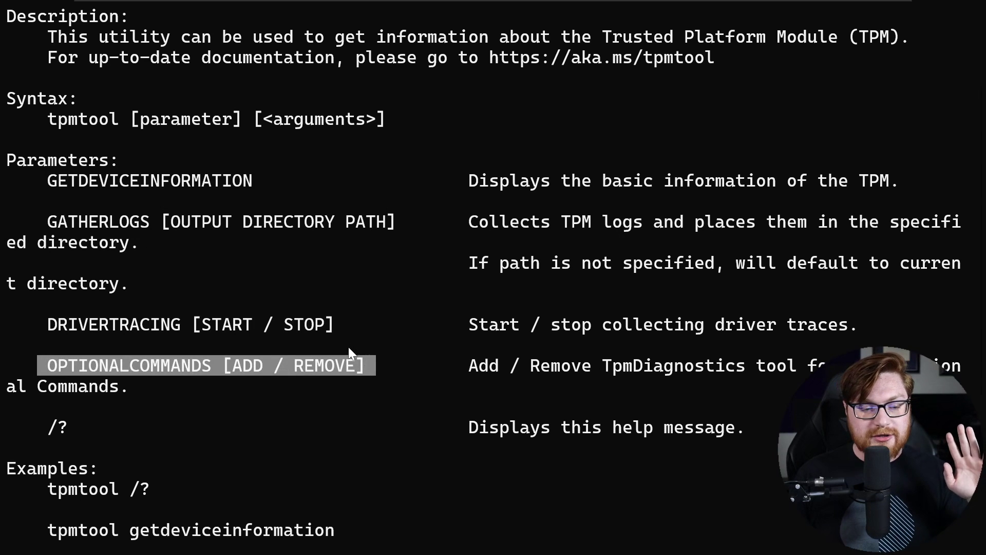
{"action": "scroll", "coordinate": [211, 362], "scroll_direction": "down", "scroll_amount": 1}
{"action": "scroll", "coordinate": [211, 362], "scroll_direction": "down", "scroll_amount": 1}
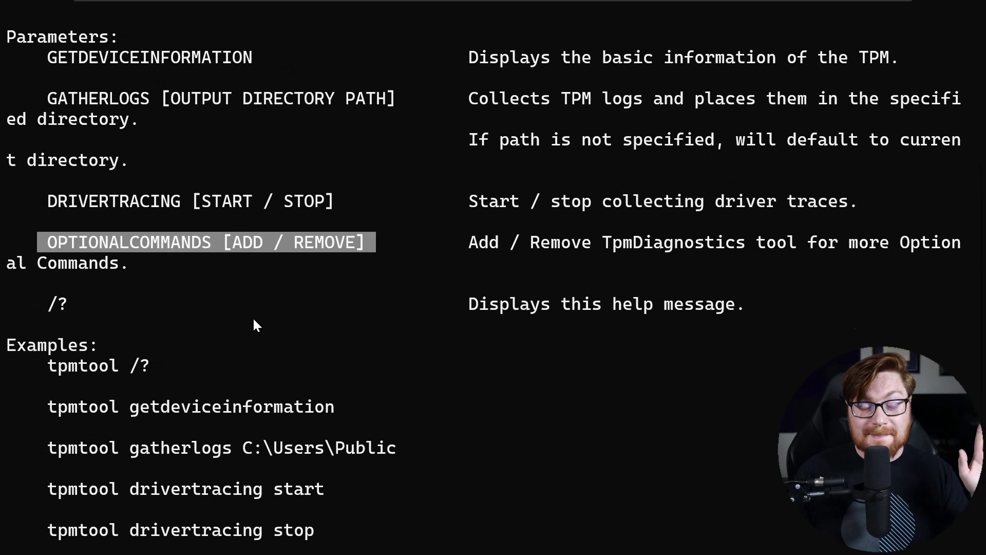
{"action": "scroll", "coordinate": [251, 327], "scroll_direction": "down", "scroll_amount": 1}
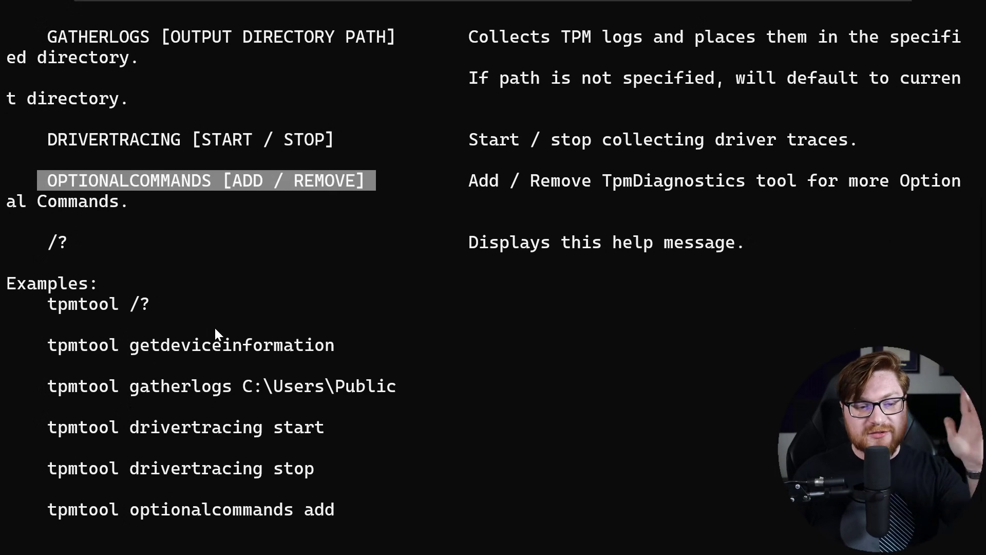
{"action": "left_click", "coordinate": [325, 310]}
Toggle the terminal out of and back into full screen, then switch to File Explorer.
{"action": "key", "text": "F11"}
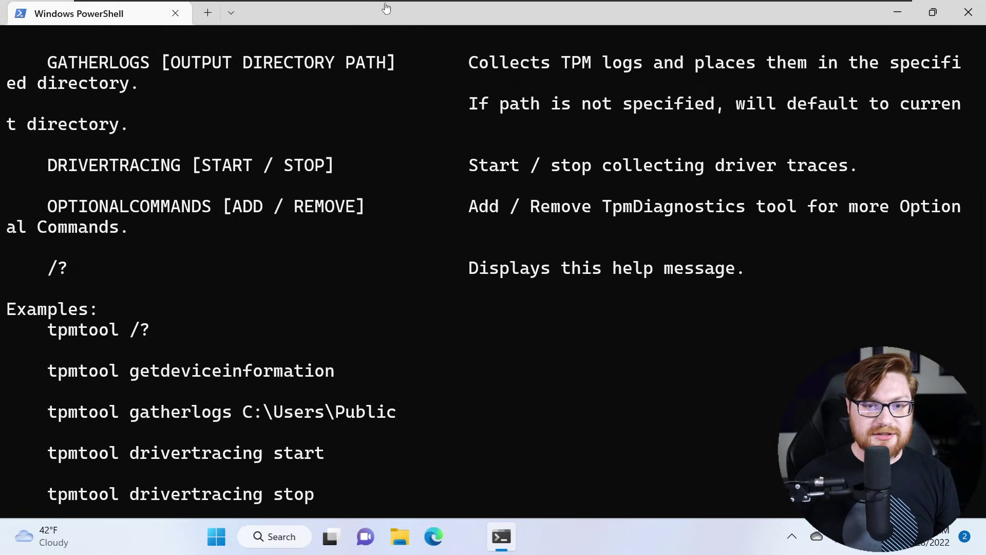
{"action": "double_click", "coordinate": [464, 16]}
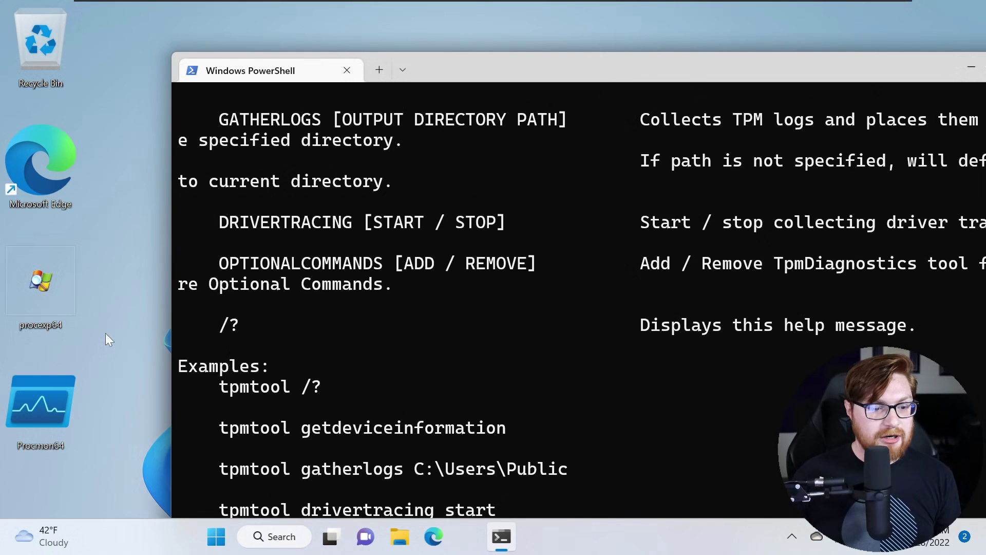
{"action": "double_click", "coordinate": [494, 60]}
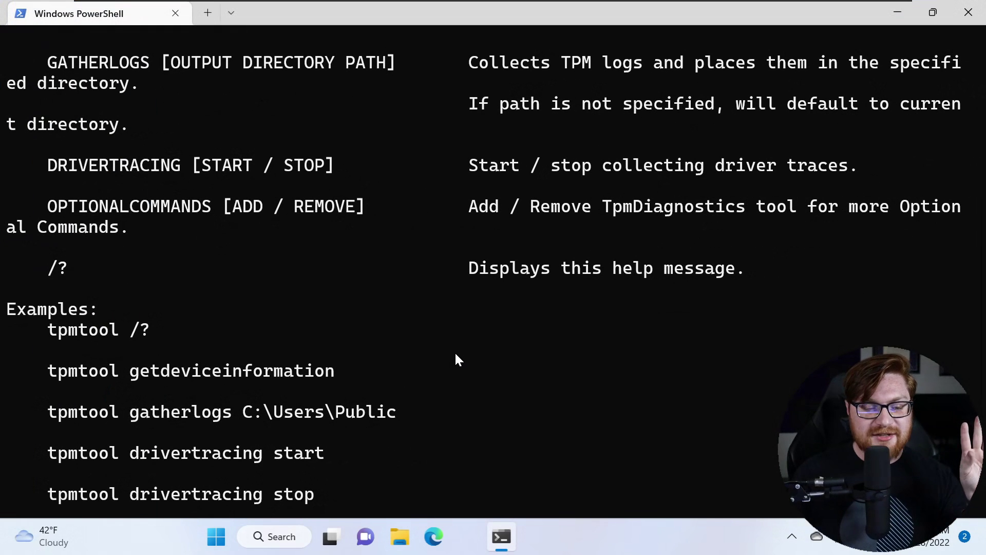
{"action": "scroll", "coordinate": [454, 351], "scroll_direction": "down", "scroll_amount": 1}
{"action": "key", "text": "F11"}
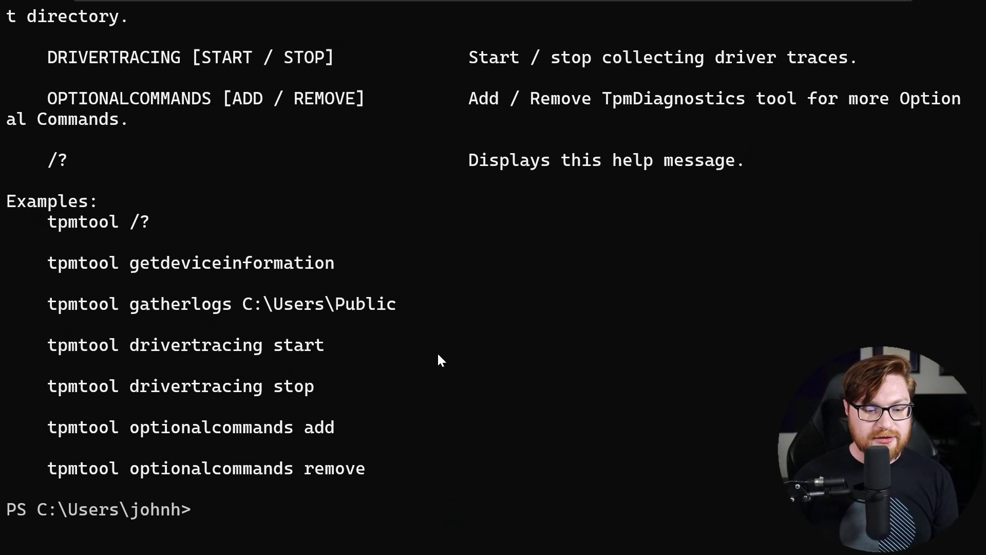
{"action": "scroll", "coordinate": [496, 315], "scroll_direction": "down", "scroll_amount": 2}
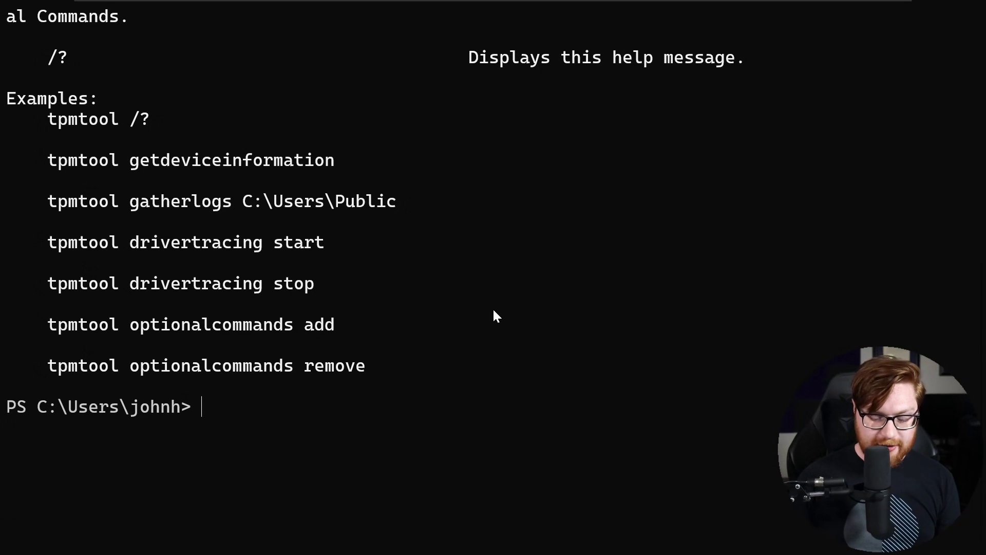
{"action": "key", "text": "alt+Tab"}
Search Local Disk (C:) for tpmtool.exe and inspect the amd64 and wow64 TpmTool results under WinSxS.
{"action": "left_click", "coordinate": [738, 133]}
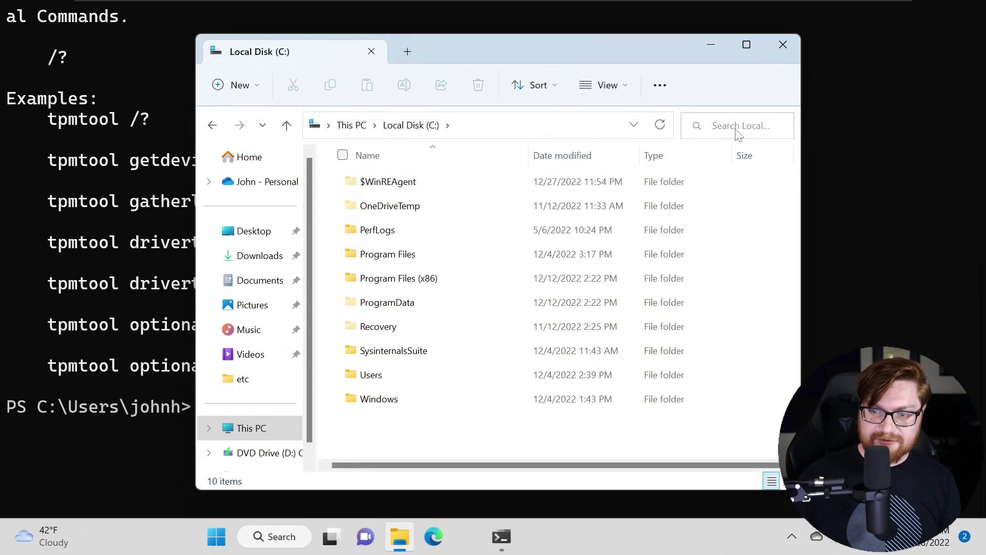
{"action": "type", "text": "tpmtool.exe"}
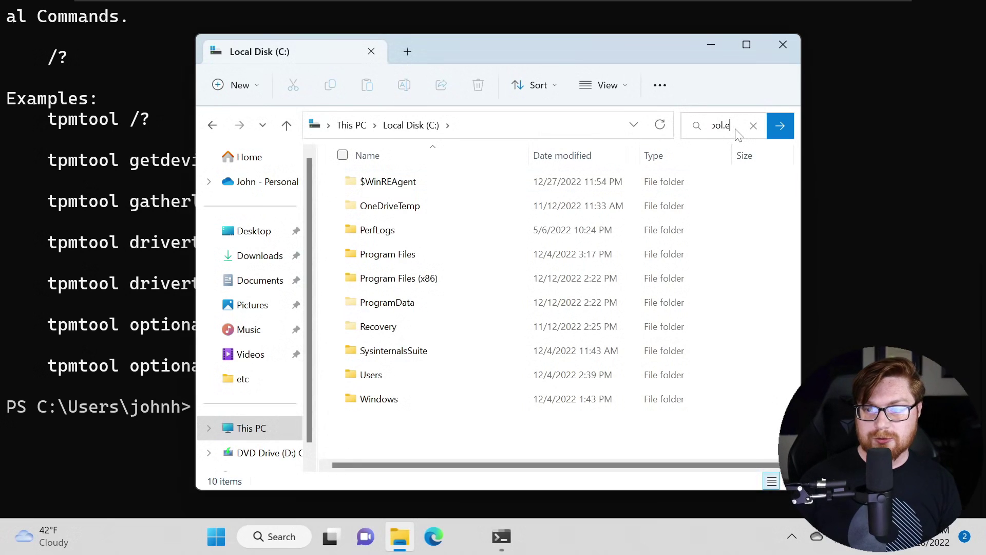
{"action": "left_click", "coordinate": [779, 127]}
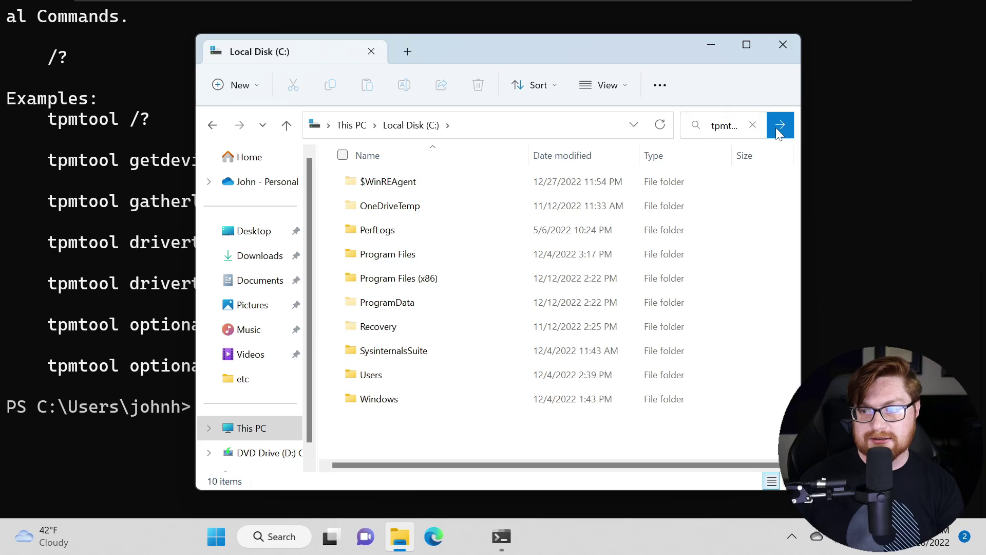
{"action": "double_click", "coordinate": [522, 45]}
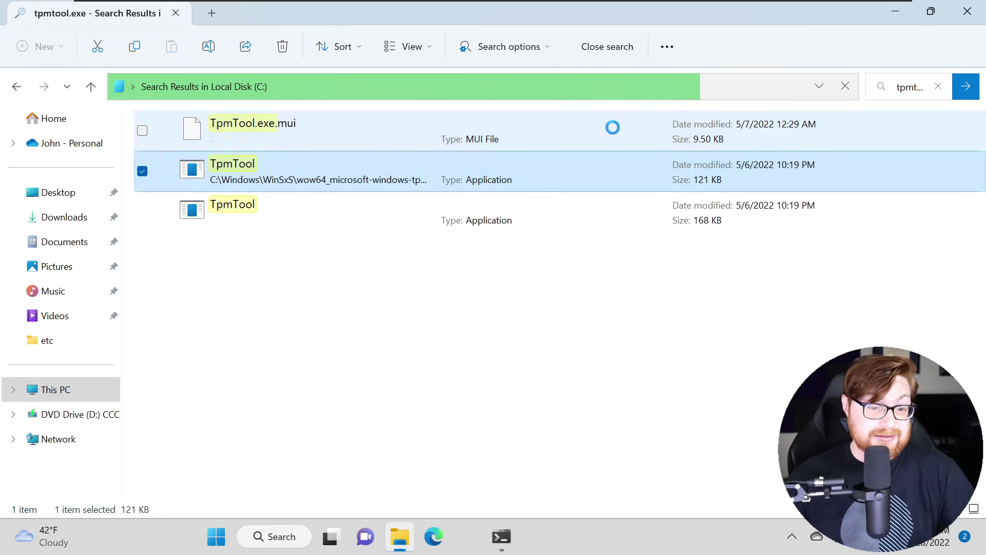
{"action": "left_click", "coordinate": [392, 277]}
{"action": "left_click", "coordinate": [360, 211]}
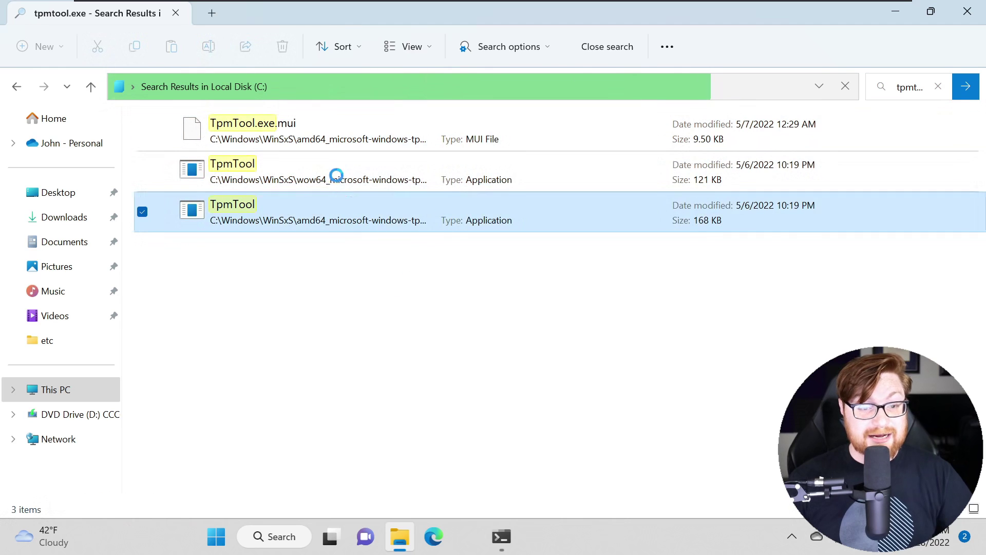
{"action": "left_click", "coordinate": [333, 169]}
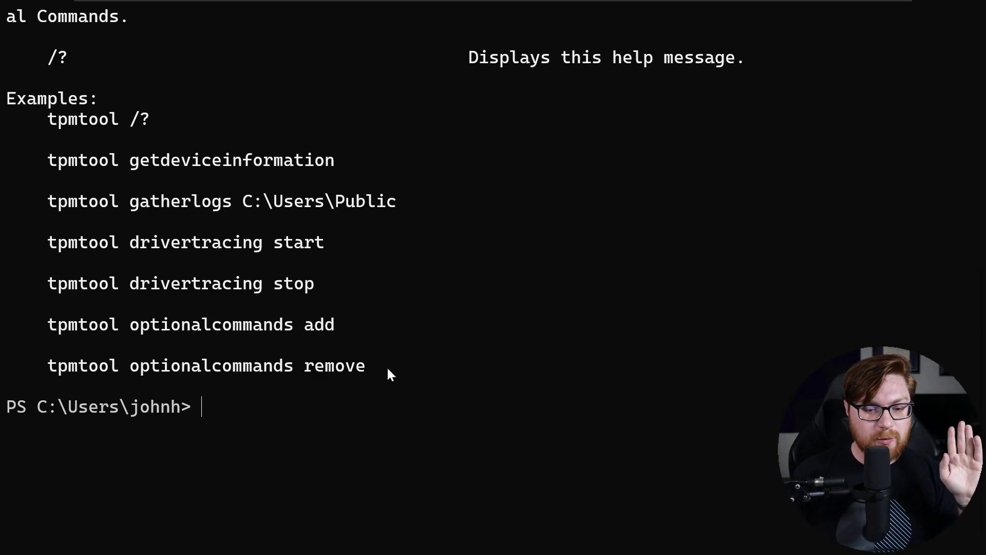
{"action": "left_click_drag", "start_coordinate": [394, 367], "coordinate": [38, 159]}
{"action": "right_click", "coordinate": [10, 157]}
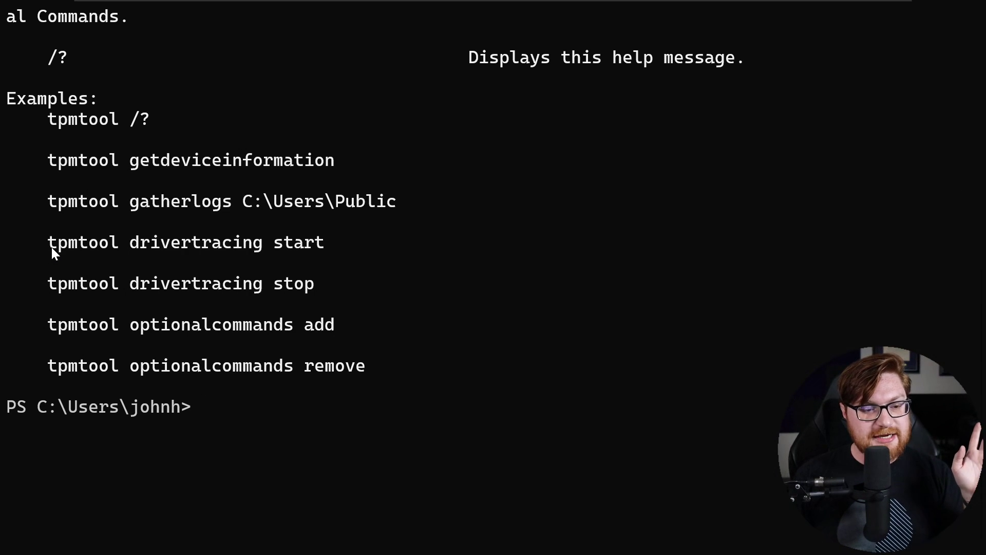
{"action": "left_click_drag", "start_coordinate": [51, 248], "coordinate": [91, 243]}
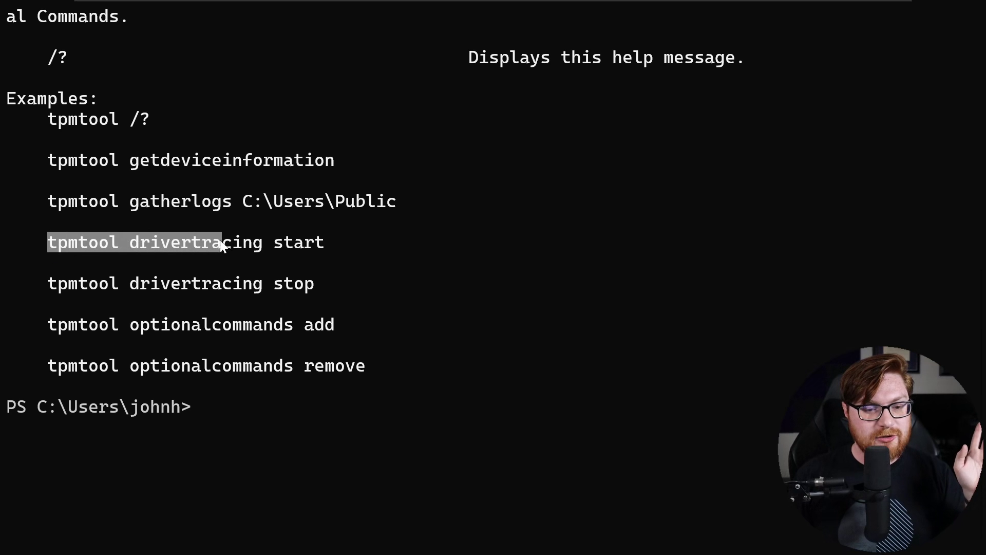
{"action": "left_click_drag", "start_coordinate": [223, 246], "coordinate": [309, 283]}
{"action": "left_click", "coordinate": [309, 284]}
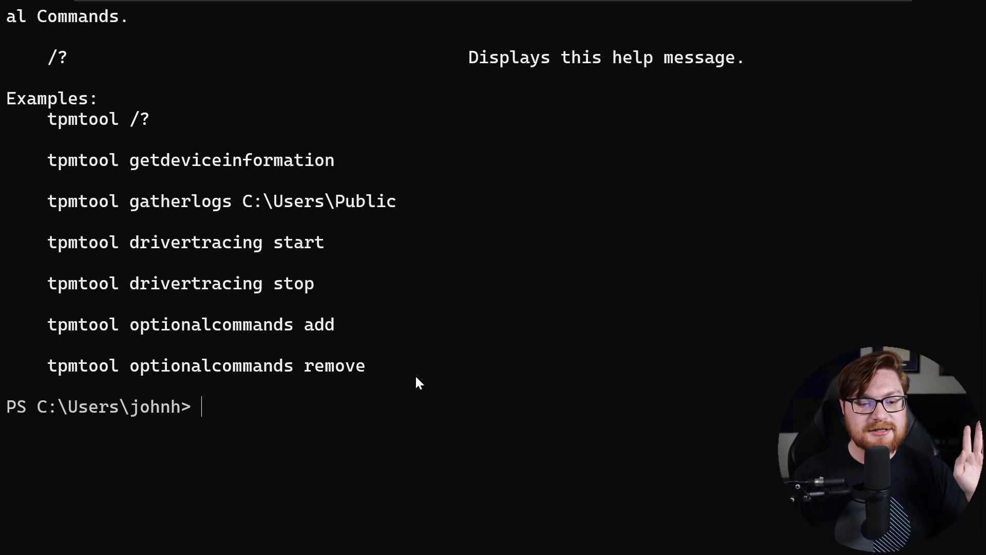
{"action": "scroll", "coordinate": [420, 388], "scroll_direction": "up", "scroll_amount": 5}
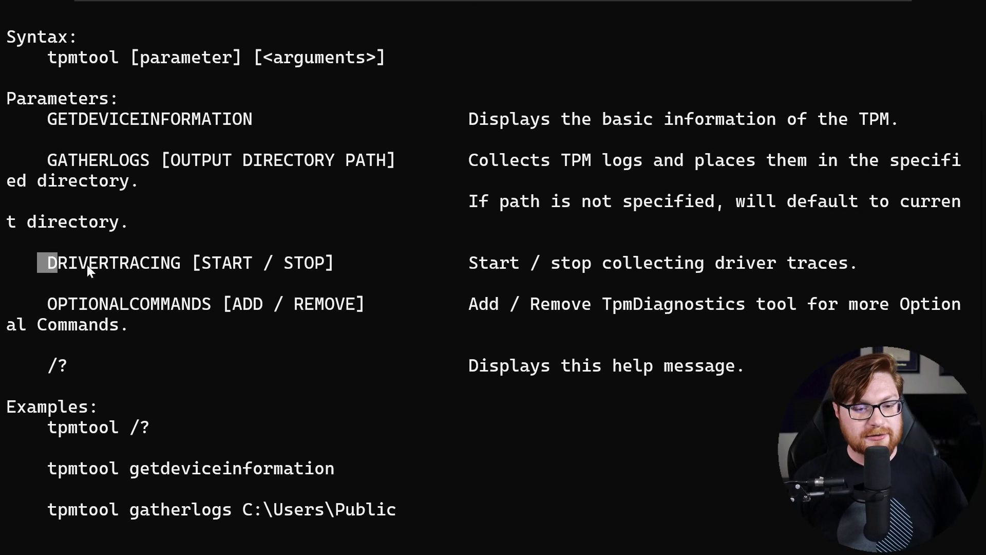
{"action": "left_click_drag", "start_coordinate": [87, 264], "coordinate": [671, 267]}
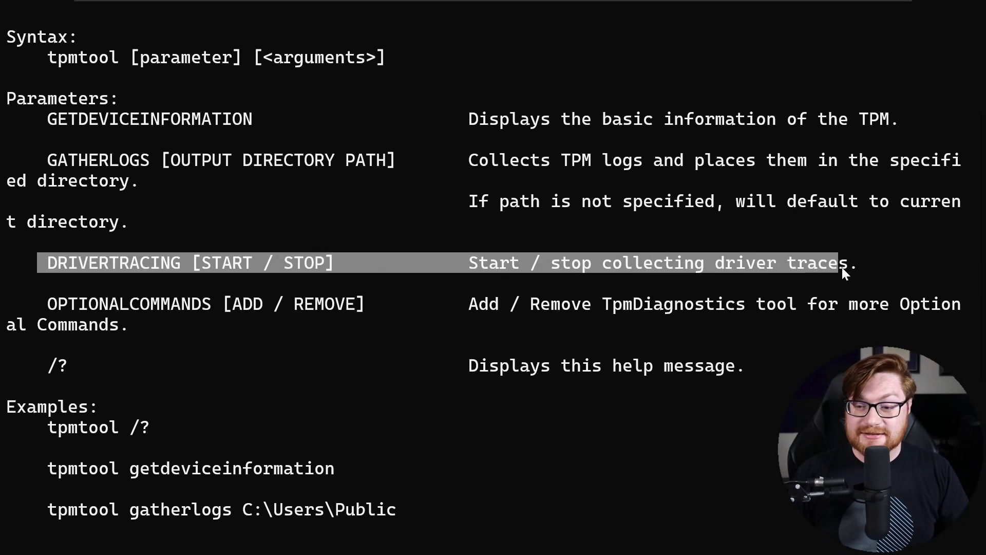
{"action": "scroll", "coordinate": [588, 285], "scroll_direction": "up", "scroll_amount": 1}
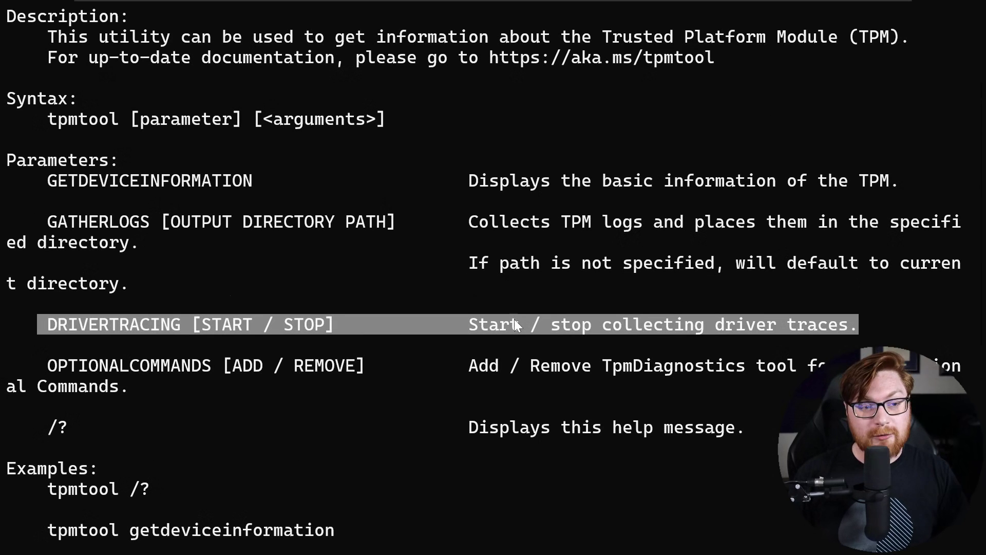
{"action": "scroll", "coordinate": [513, 319], "scroll_direction": "down", "scroll_amount": 6}
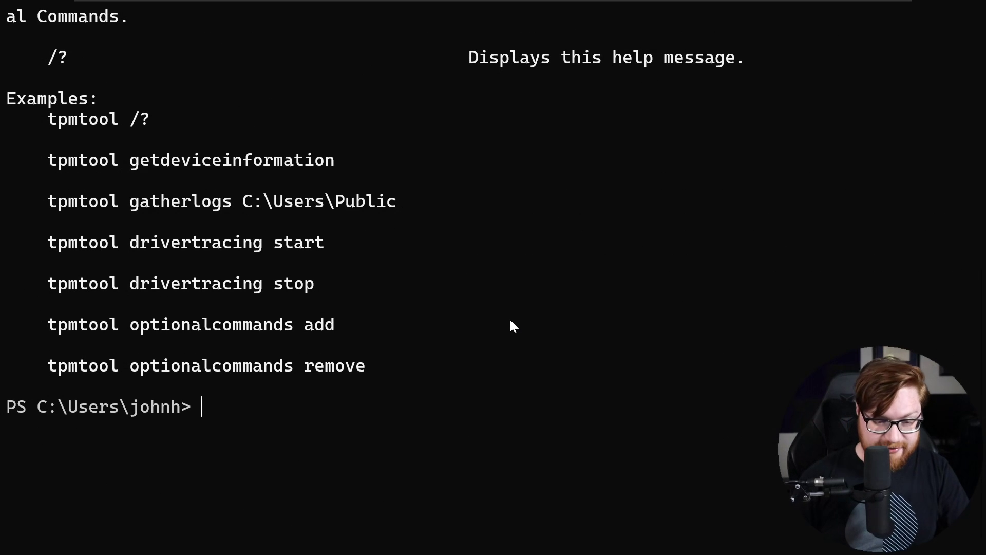
{"action": "type", "text": "tpmtool"}
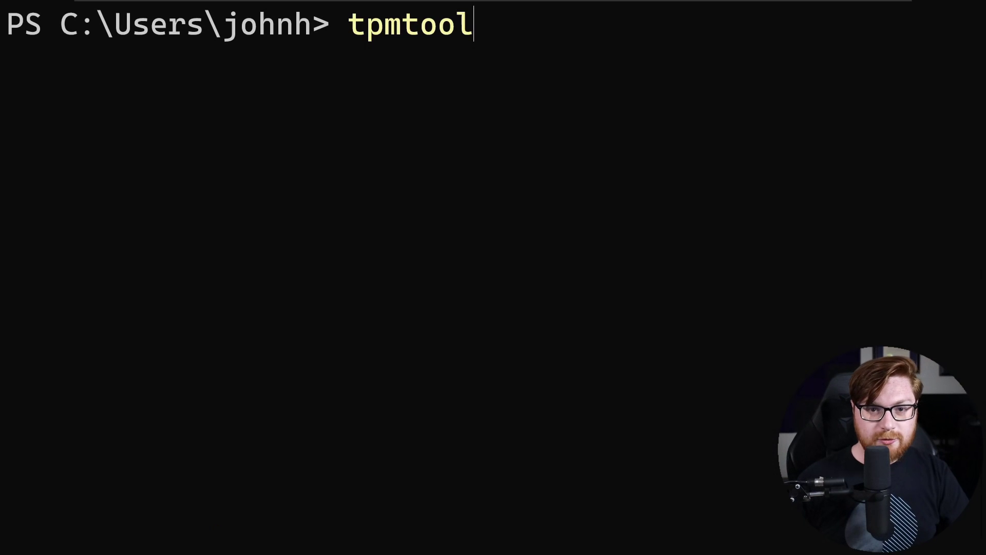
{"action": "type", "text": ".exe driver"}
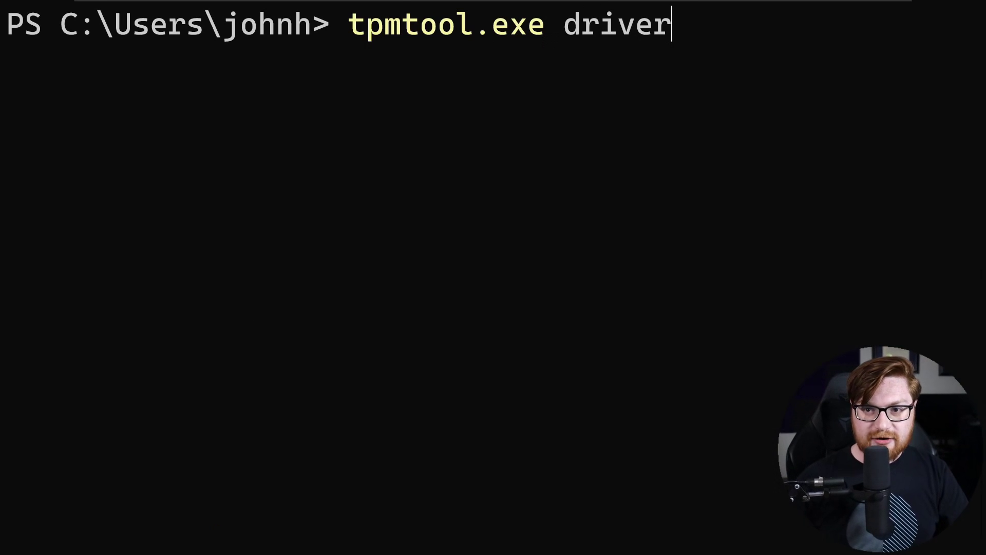
{"action": "type", "text": "tracing"}
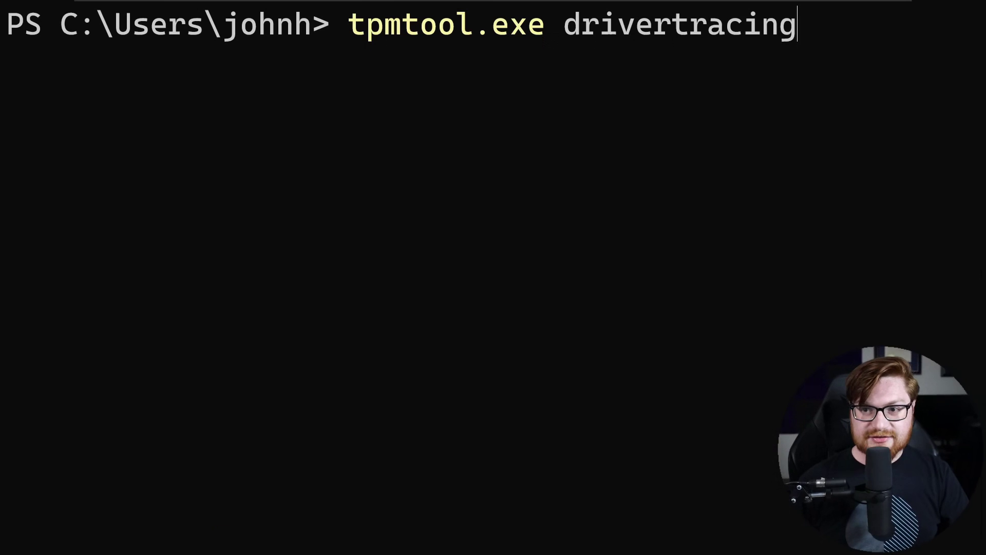
Run tpmtool.exe drivertracing, copy its usage hint, shrink the text and clear the screen.
{"action": "key", "text": "Return"}
{"action": "left_click_drag", "start_coordinate": [9, 100], "coordinate": [495, 112]}
{"action": "right_click", "coordinate": [493, 106]}
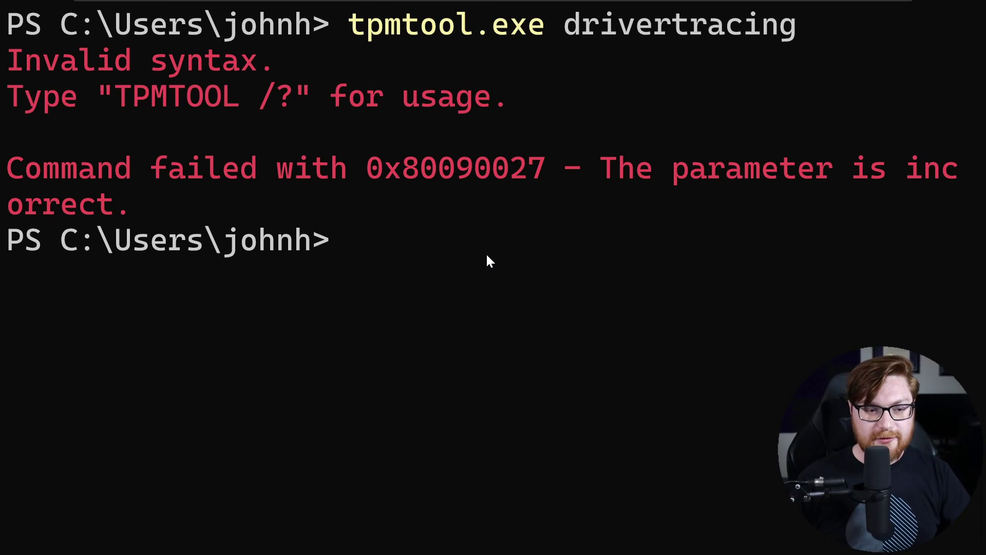
{"action": "key", "text": "ctrl+minus"}
{"action": "key", "text": "ctrl+minus"}
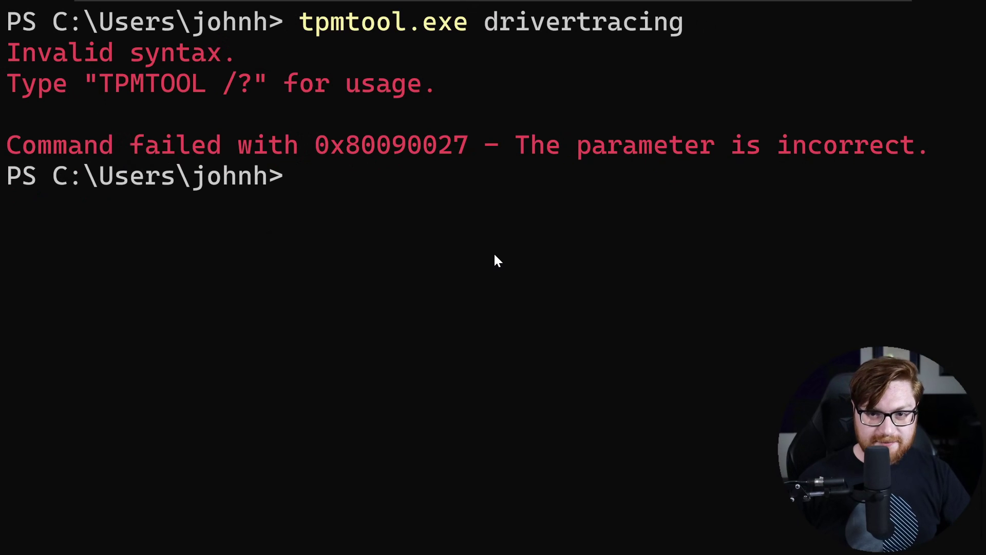
{"action": "key", "text": "ctrl+l"}
Run tpmtool.exe drivertracing stop and copy the 'Data Collector Set was not found' error.
{"action": "key", "text": "Up"}
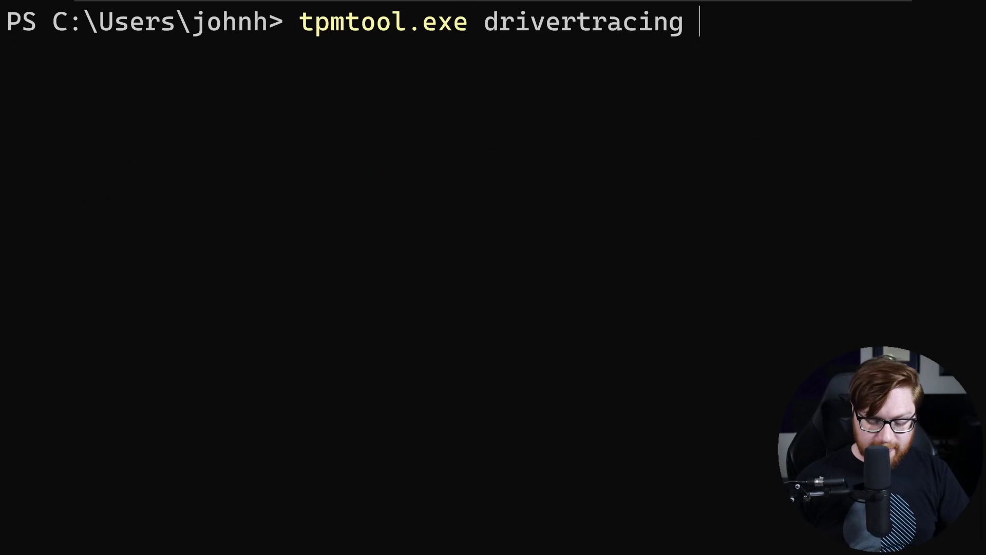
{"action": "type", "text": "stop"}
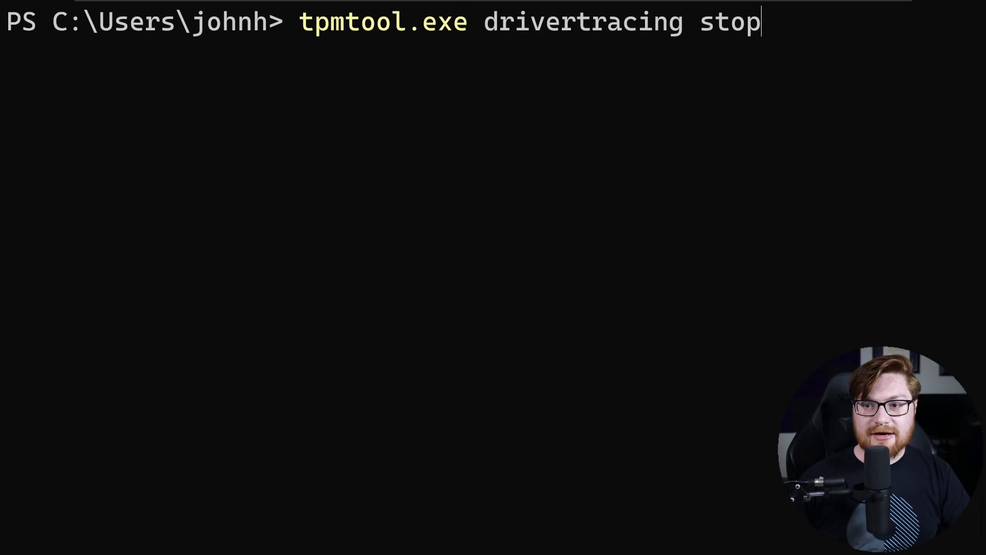
{"action": "key", "text": "Return"}
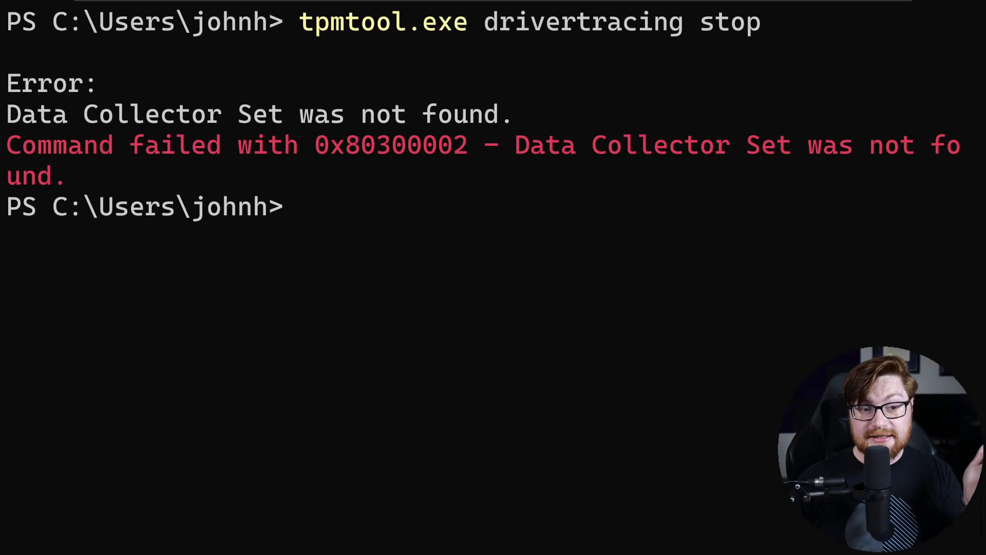
{"action": "key", "text": "ctrl+minus"}
{"action": "key", "text": "ctrl+minus"}
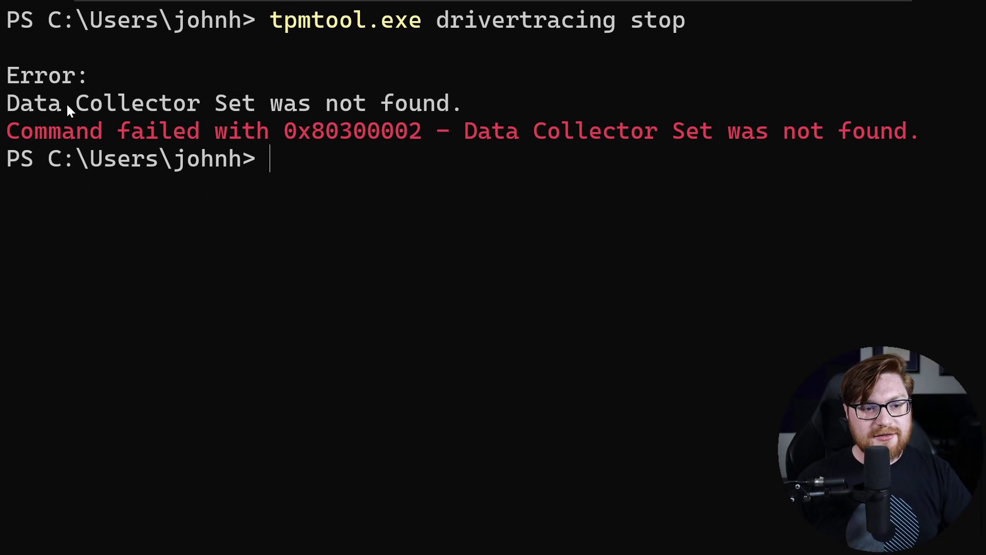
{"action": "left_click_drag", "start_coordinate": [12, 103], "coordinate": [452, 103]}
{"action": "key", "text": "ctrl+c"}
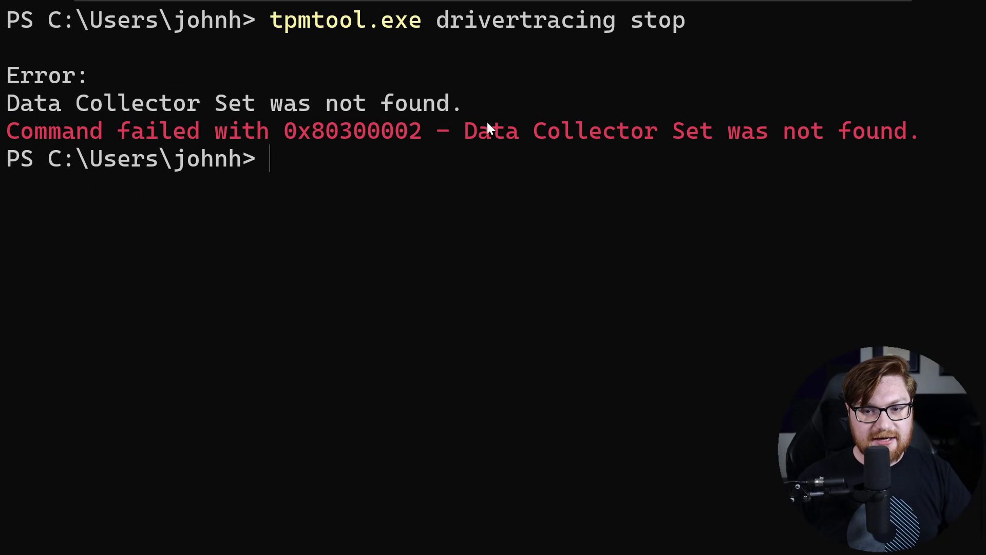
{"action": "left_click_drag", "start_coordinate": [498, 130], "coordinate": [910, 134]}
{"action": "key", "text": "ctrl+c"}
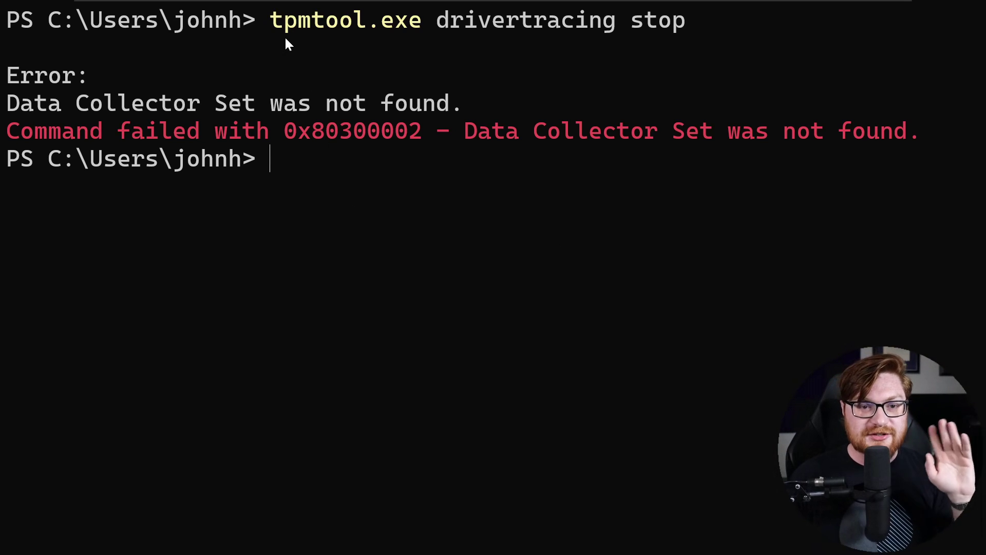
Copy the 'tpmtool.exe drivertracing' command and the word drivertracing.
{"action": "left_click_drag", "start_coordinate": [267, 17], "coordinate": [616, 21]}
{"action": "key", "text": "ctrl+c"}
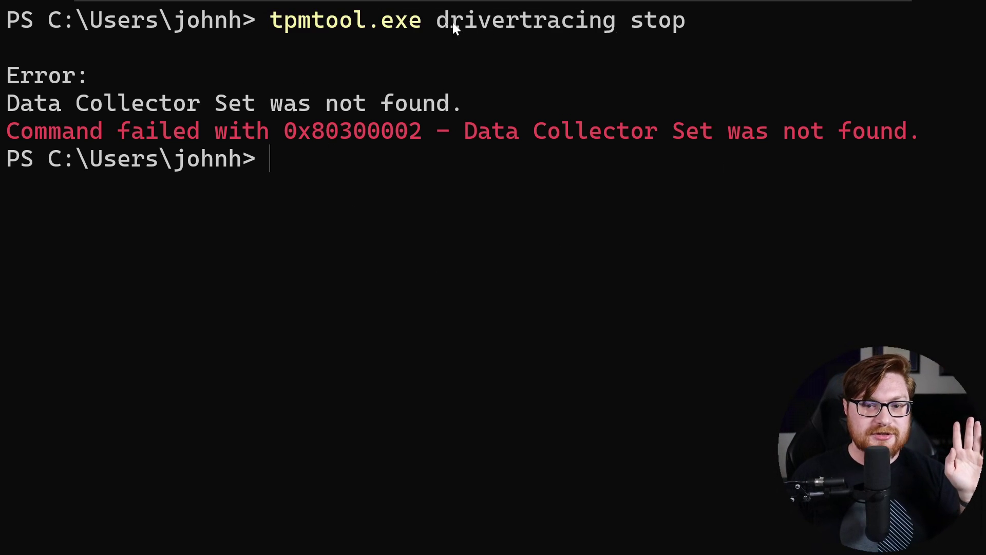
{"action": "left_click_drag", "start_coordinate": [439, 20], "coordinate": [615, 21]}
{"action": "key", "text": "ctrl+c"}
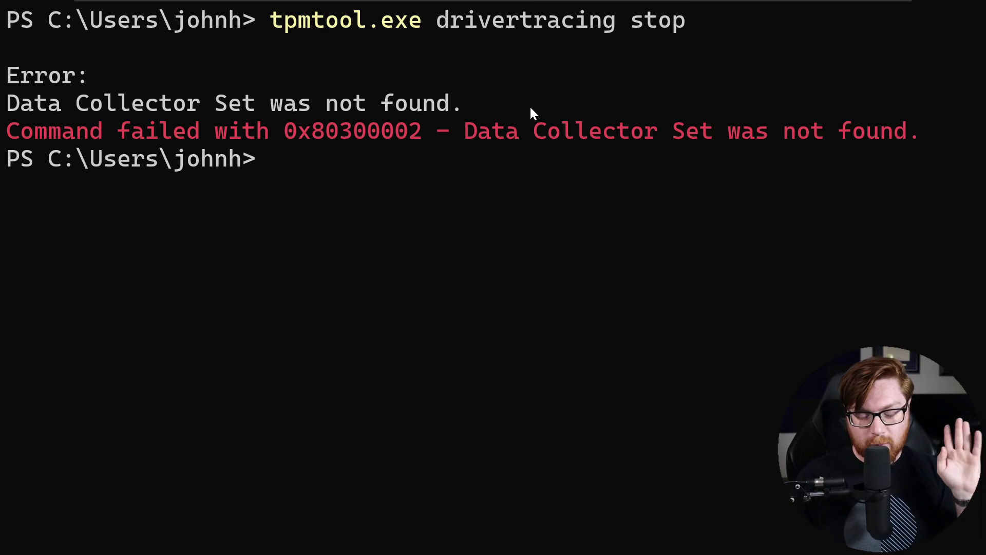
Exit full screen and move the terminal aside to reveal the Procmon64 shortcut.
{"action": "key", "text": "F11"}
{"action": "left_click_drag", "start_coordinate": [439, 11], "coordinate": [636, 41]}
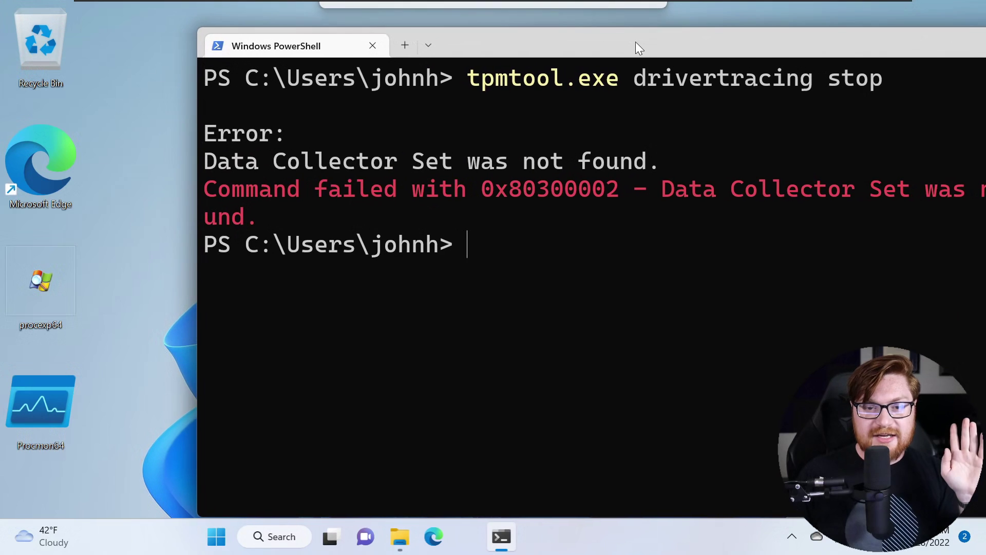
{"action": "left_click", "coordinate": [34, 436]}
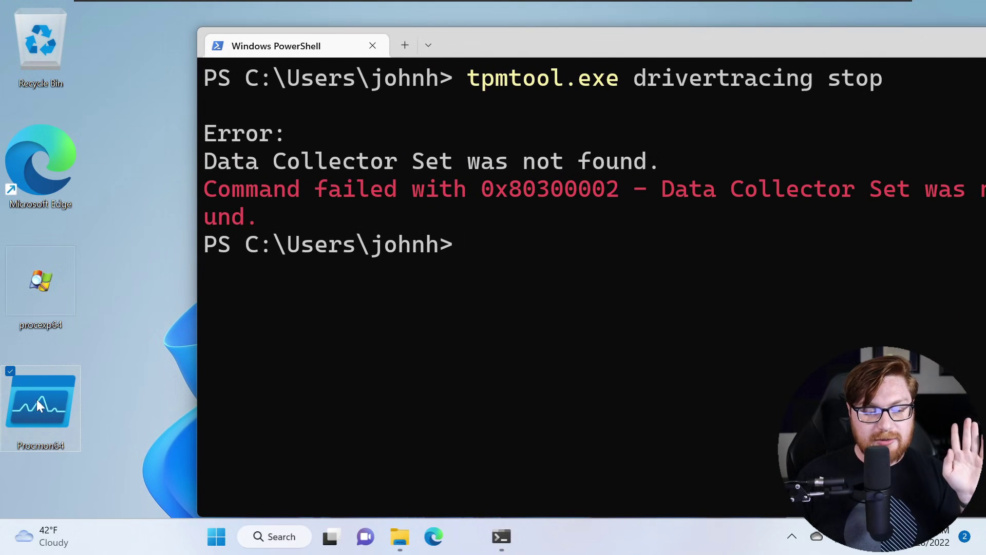
Launch Process Monitor as administrator and maximize its window.
{"action": "double_click", "coordinate": [52, 397]}
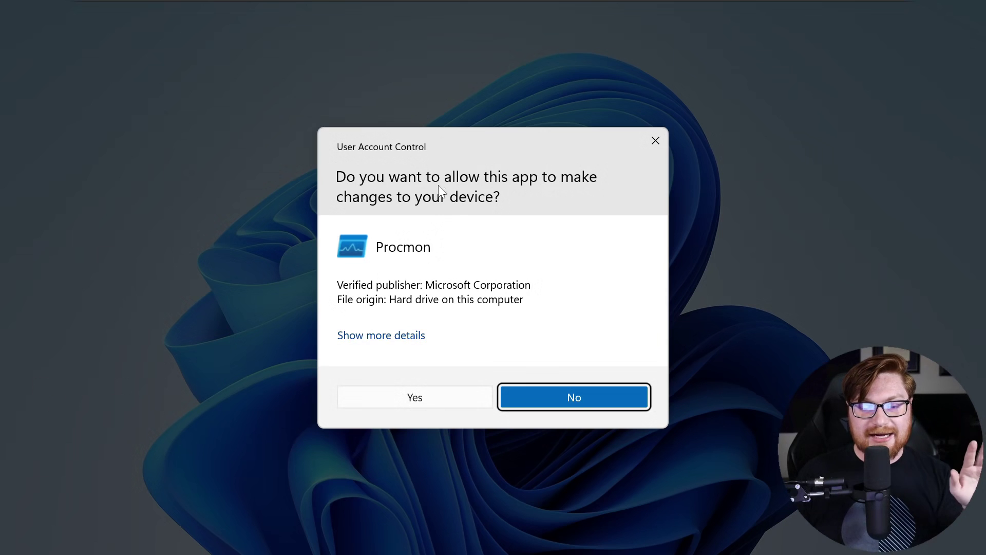
{"action": "left_click", "coordinate": [414, 399]}
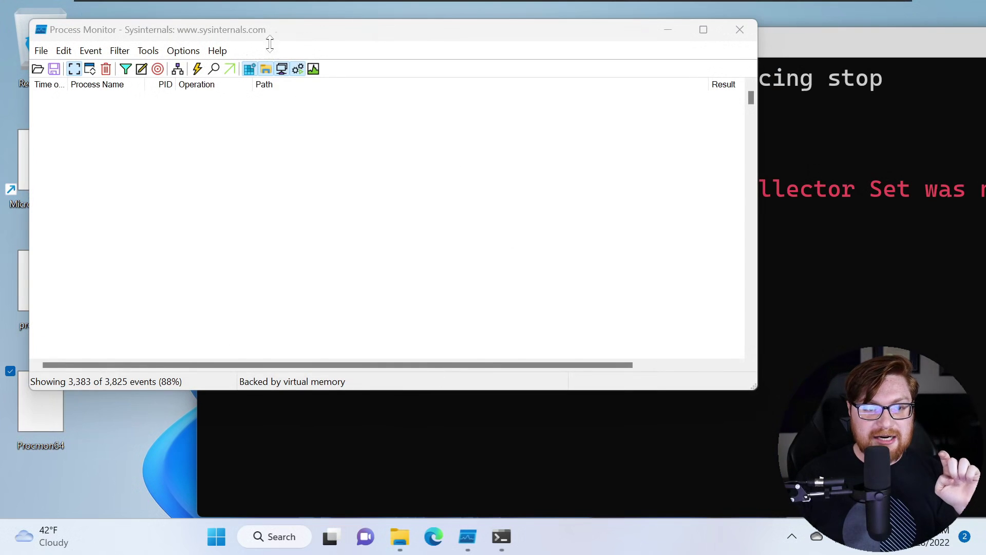
{"action": "double_click", "coordinate": [321, 35]}
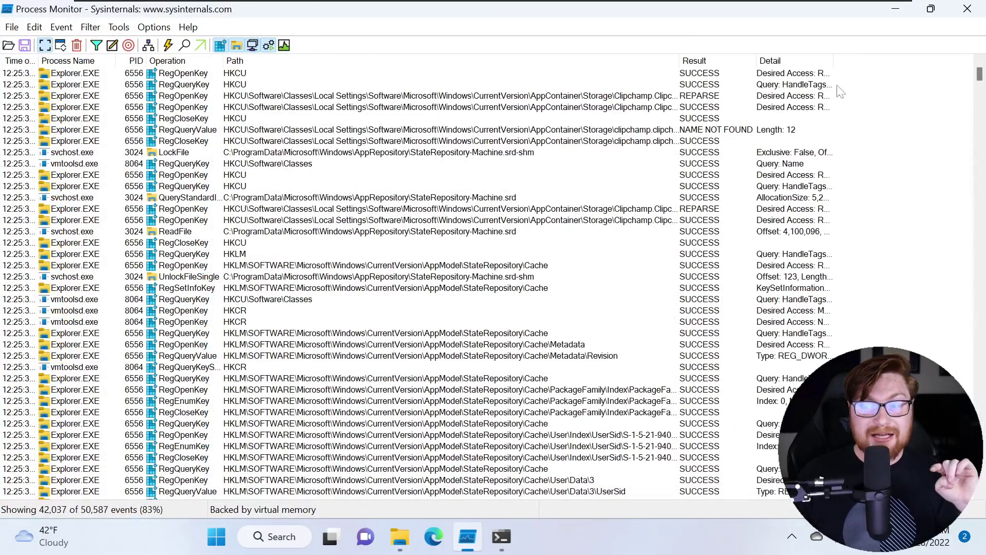
{"action": "left_click_drag", "start_coordinate": [979, 77], "coordinate": [974, 129]}
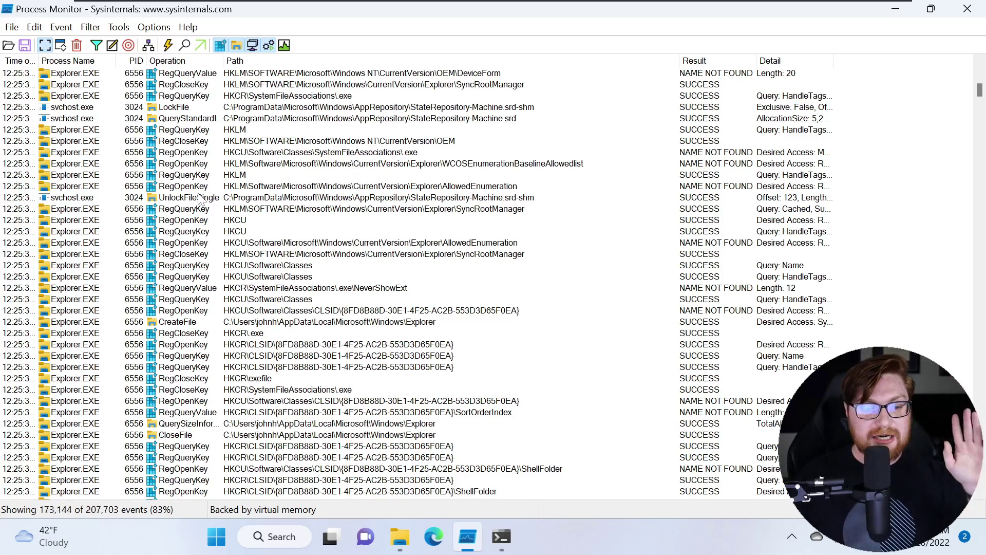
Narrow the Path column, widen the Result column, and clear the captured events.
{"action": "left_click", "coordinate": [159, 328]}
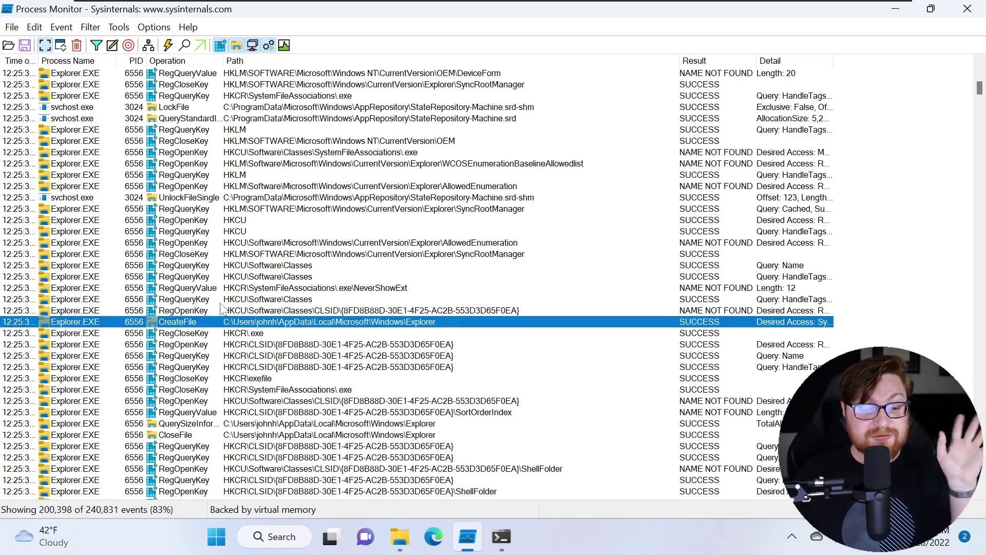
{"action": "scroll", "coordinate": [222, 308], "scroll_direction": "down", "scroll_amount": 12}
{"action": "scroll", "coordinate": [222, 308], "scroll_direction": "down", "scroll_amount": 4}
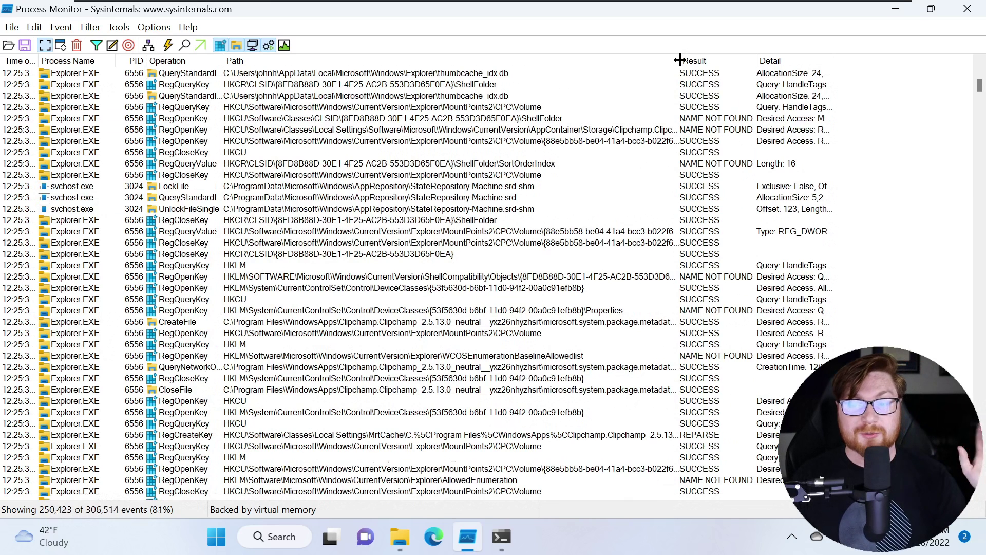
{"action": "left_click_drag", "start_coordinate": [679, 60], "coordinate": [658, 61]}
{"action": "left_click_drag", "start_coordinate": [740, 64], "coordinate": [772, 62]}
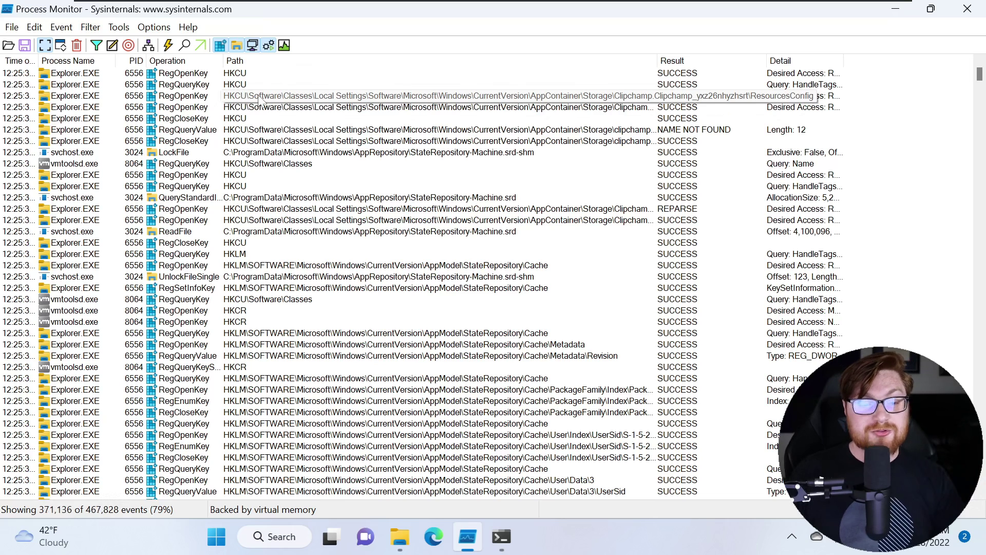
{"action": "left_click", "coordinate": [94, 45]}
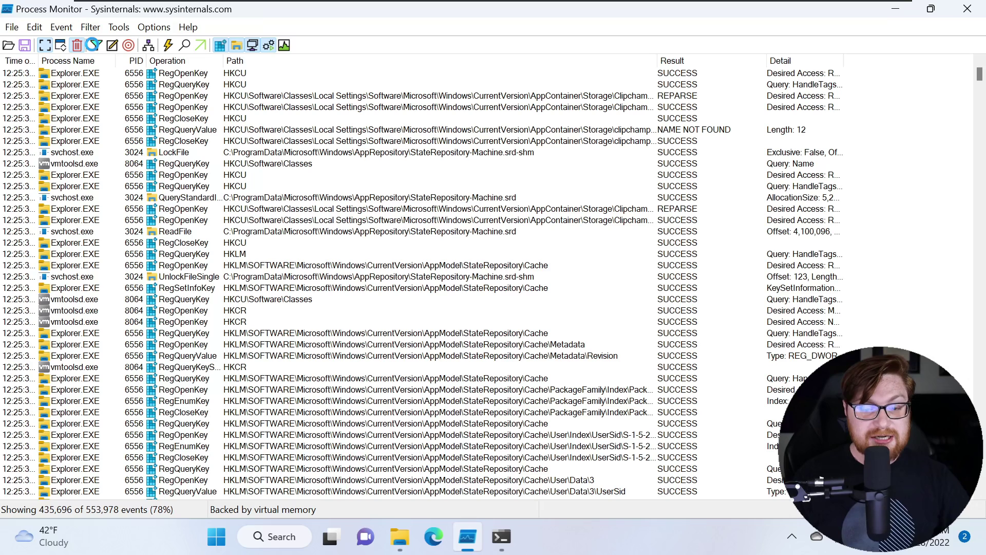
{"action": "left_click", "coordinate": [78, 45]}
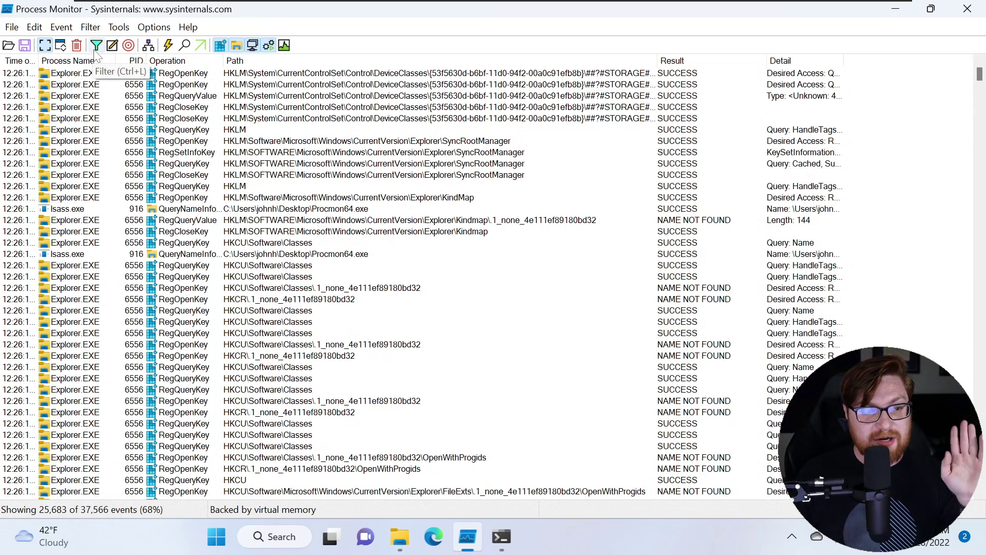
Set up a filter condition of Process Name is tpmtool.exe.
{"action": "left_click", "coordinate": [96, 48]}
{"action": "left_click_drag", "start_coordinate": [220, 116], "coordinate": [272, 126]}
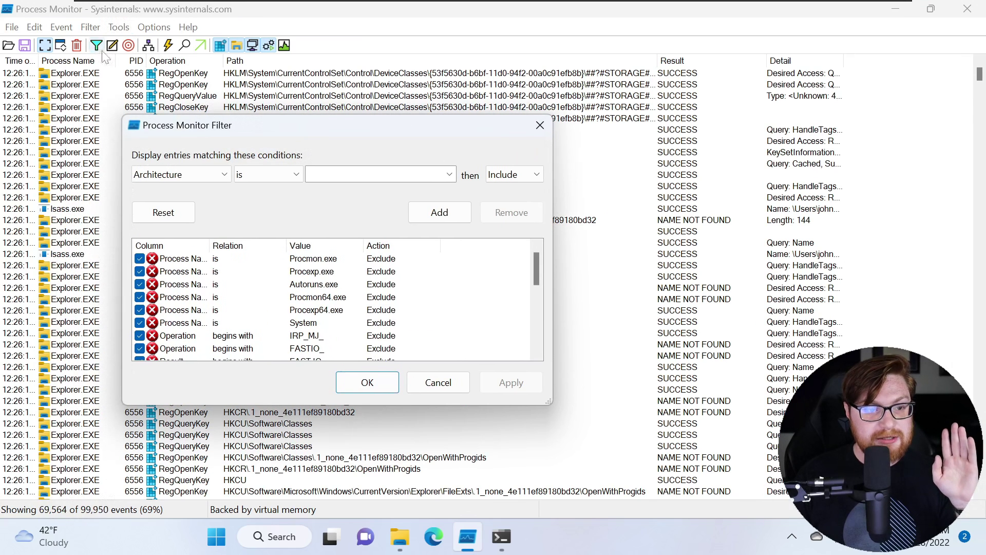
{"action": "left_click", "coordinate": [208, 175]}
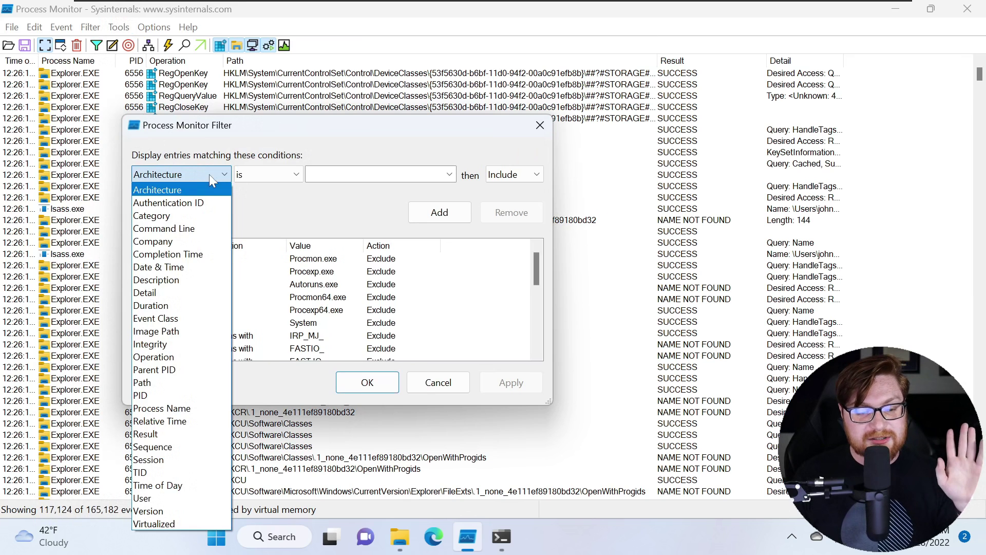
{"action": "left_click", "coordinate": [184, 408]}
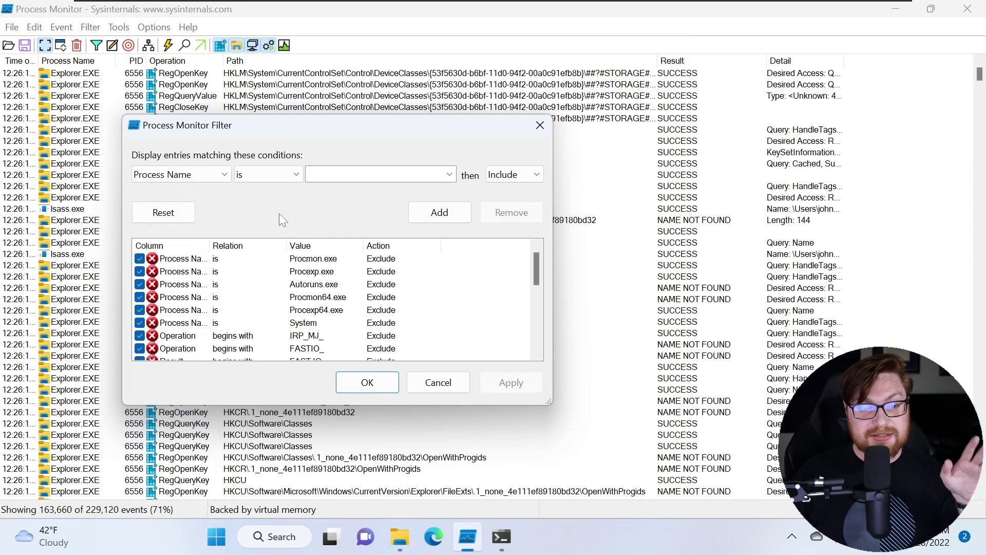
{"action": "left_click", "coordinate": [221, 175]}
{"action": "left_click", "coordinate": [177, 404]}
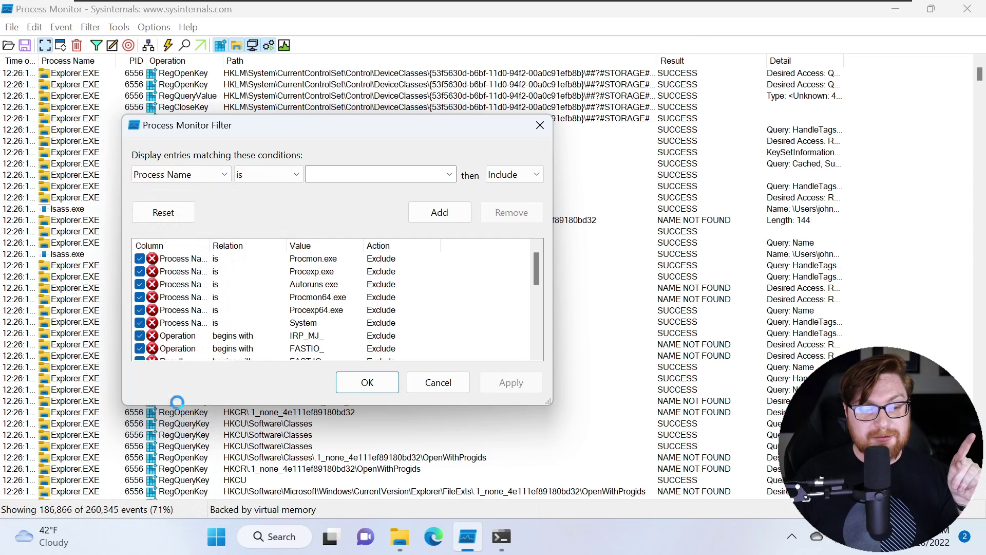
{"action": "left_click", "coordinate": [314, 174]}
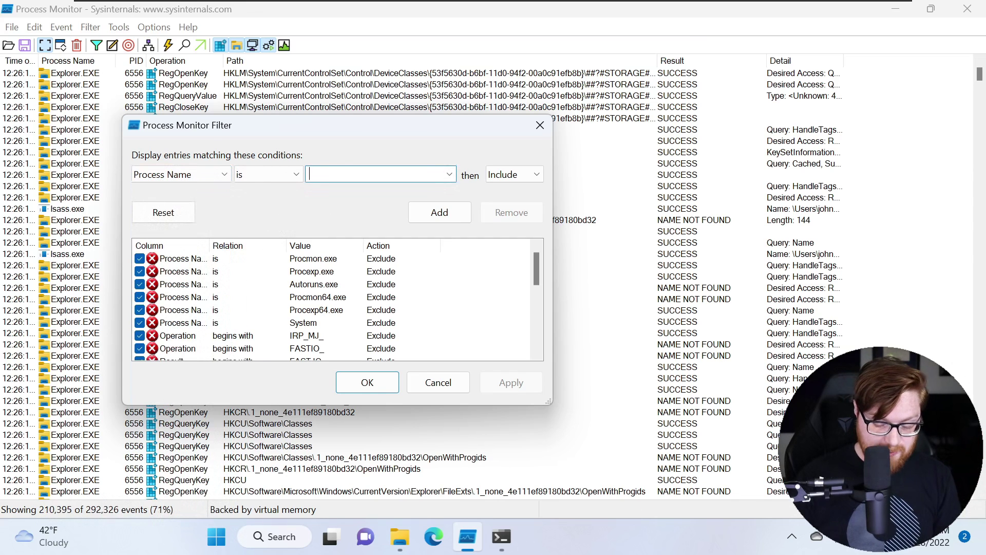
{"action": "type", "text": "tpmtool.exe"}
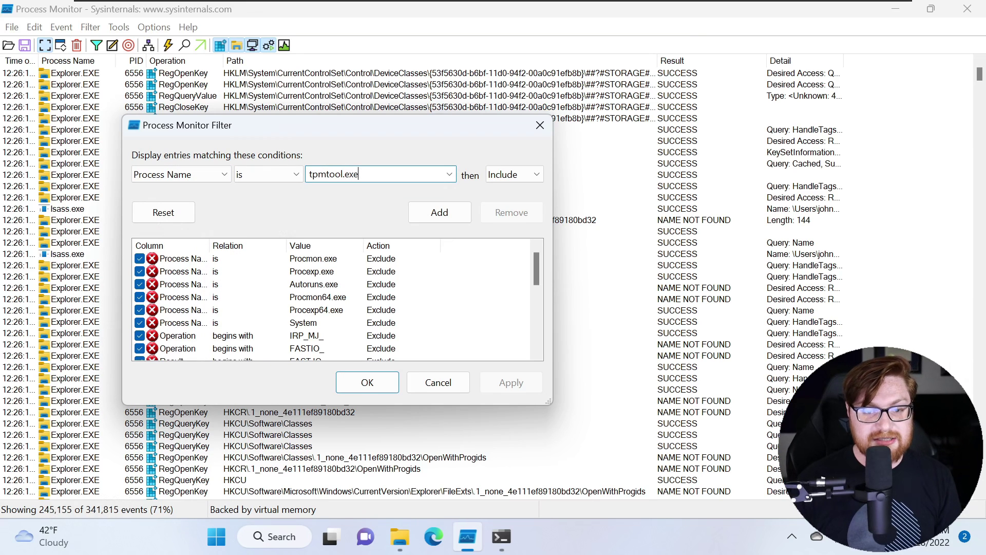
{"action": "key", "text": "ctrl+a"}
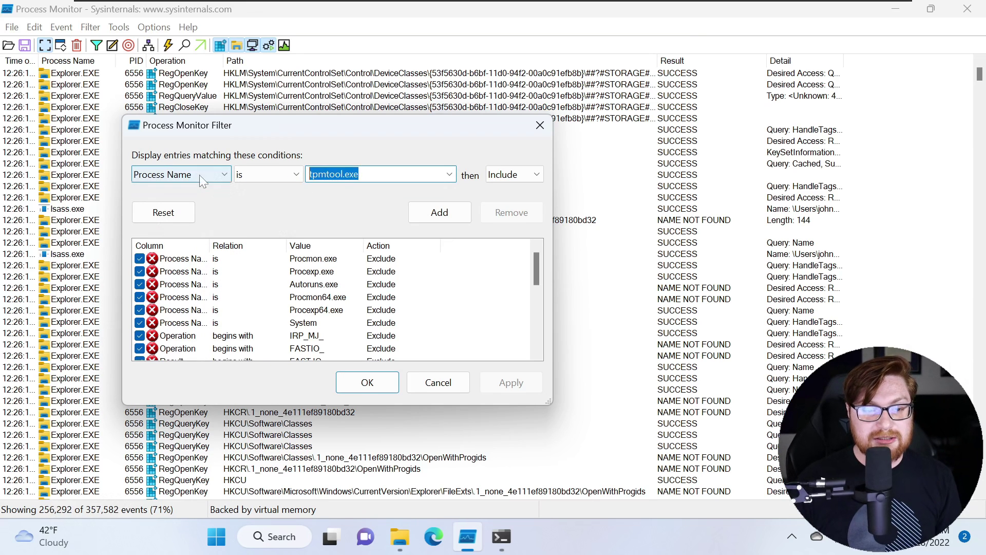
Add the tpmtool.exe Include rule, apply it, and snap Process Monitor to the left half.
{"action": "left_click", "coordinate": [199, 175]}
{"action": "left_click", "coordinate": [248, 149]}
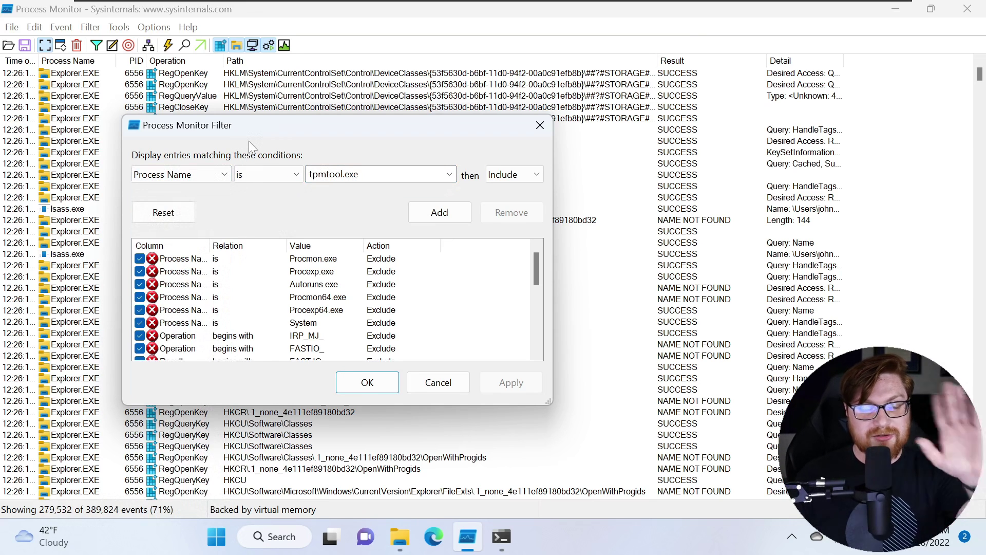
{"action": "left_click", "coordinate": [417, 208]}
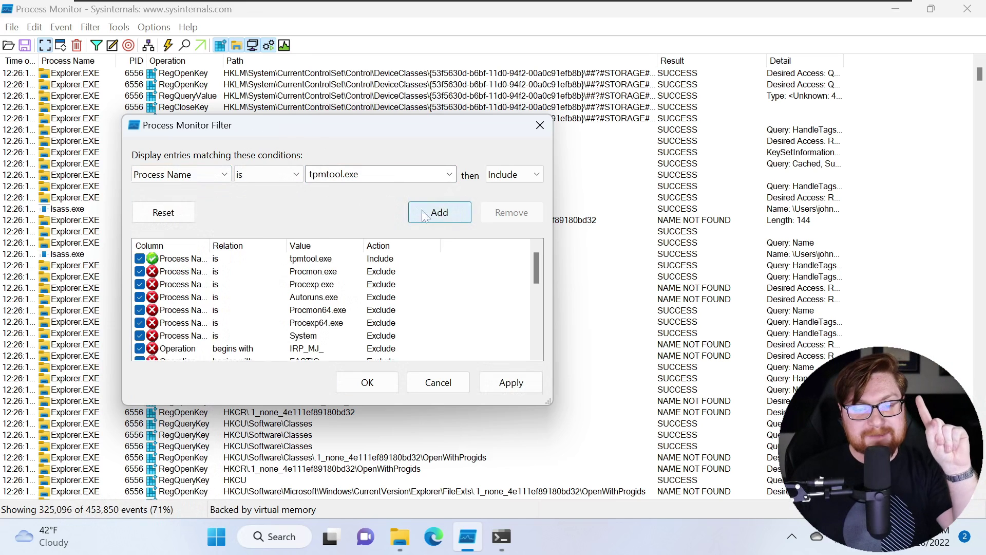
{"action": "left_click", "coordinate": [162, 260]}
{"action": "double_click", "coordinate": [210, 245]}
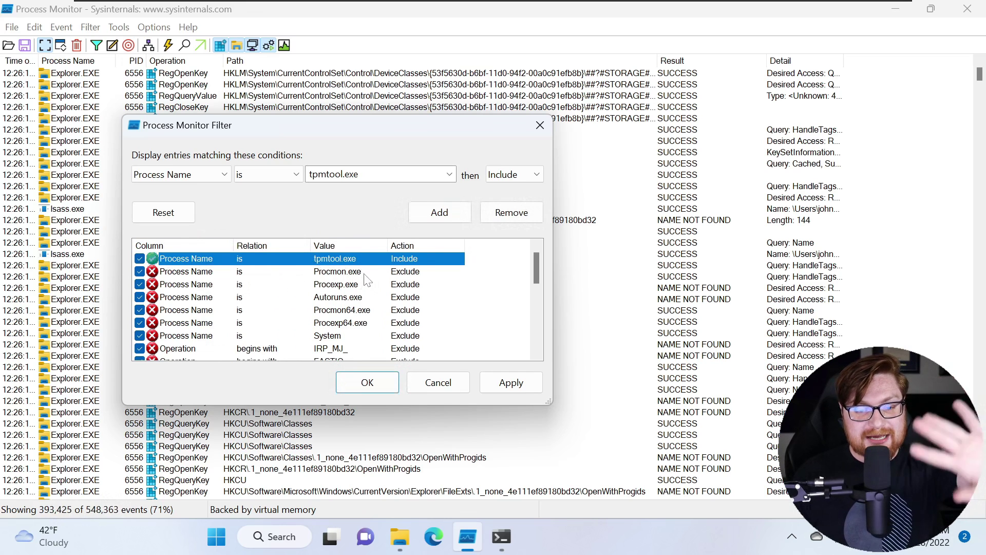
{"action": "left_click", "coordinate": [513, 382]}
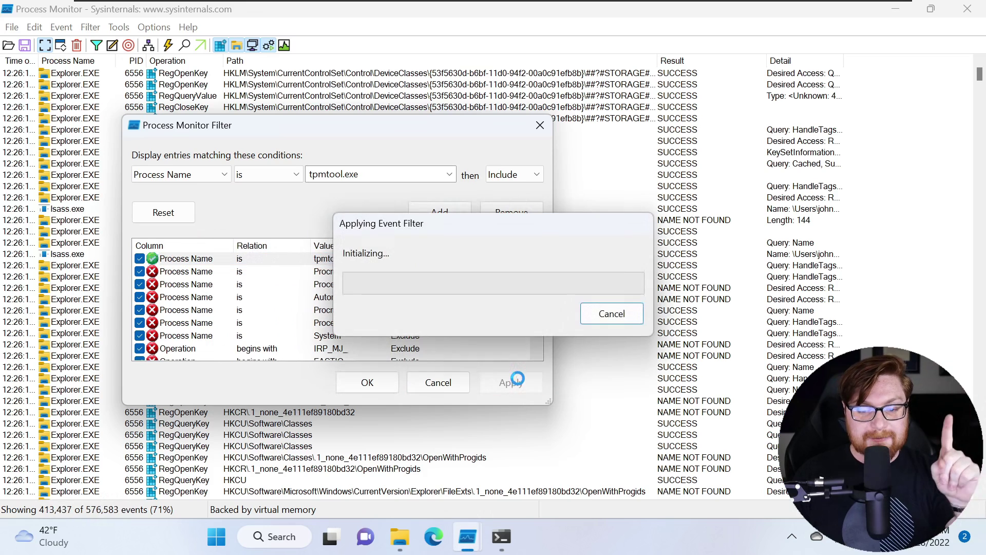
{"action": "left_click", "coordinate": [365, 382]}
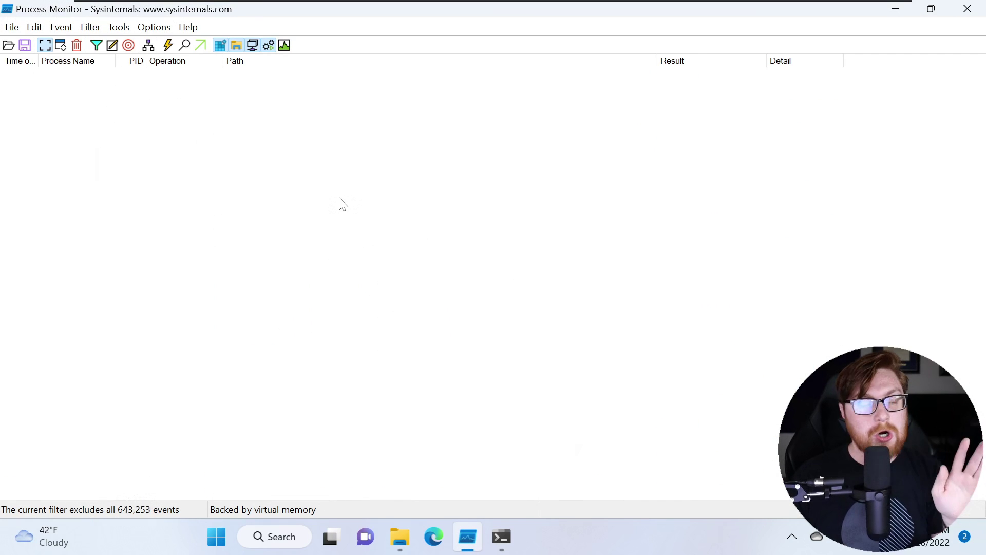
{"action": "key", "text": "super+Left"}
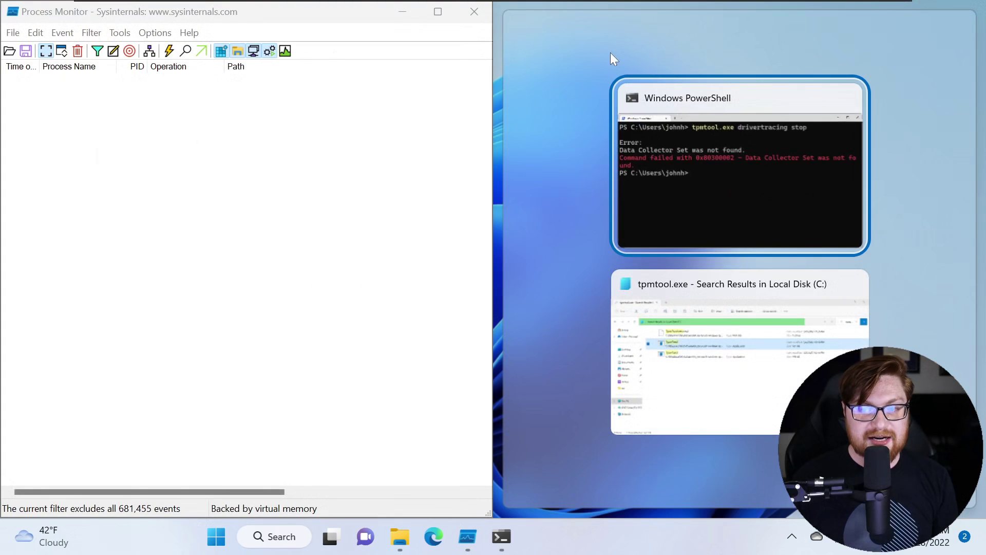
Snap PowerShell to the right half, clear it and rerun tpmtool.exe drivertracing stop.
{"action": "left_click", "coordinate": [717, 158]}
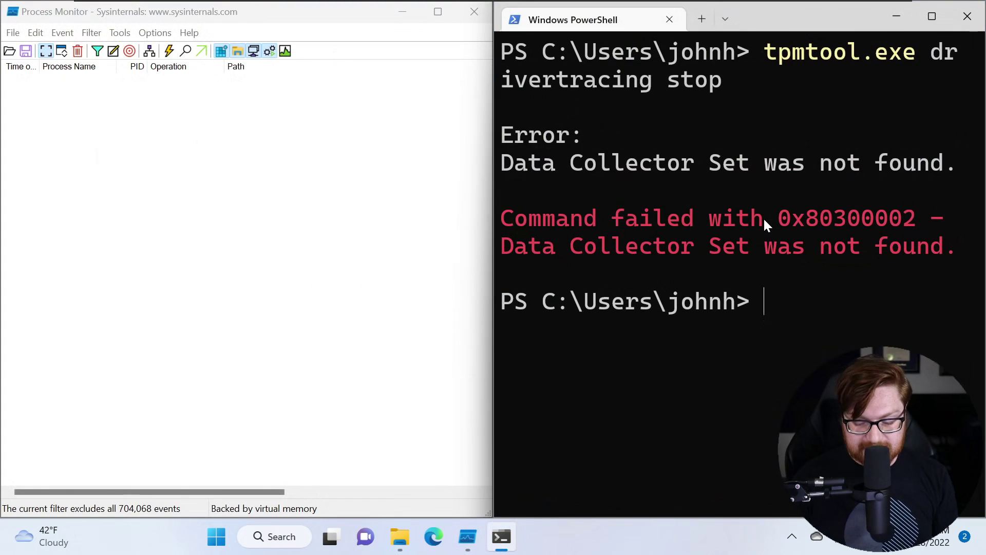
{"action": "key", "text": "ctrl+l"}
{"action": "key", "text": "ctrl+minus"}
{"action": "key", "text": "ctrl+minus"}
{"action": "key", "text": "ctrl+minus"}
{"action": "key", "text": "ctrl+minus"}
{"action": "key", "text": "ctrl+minus"}
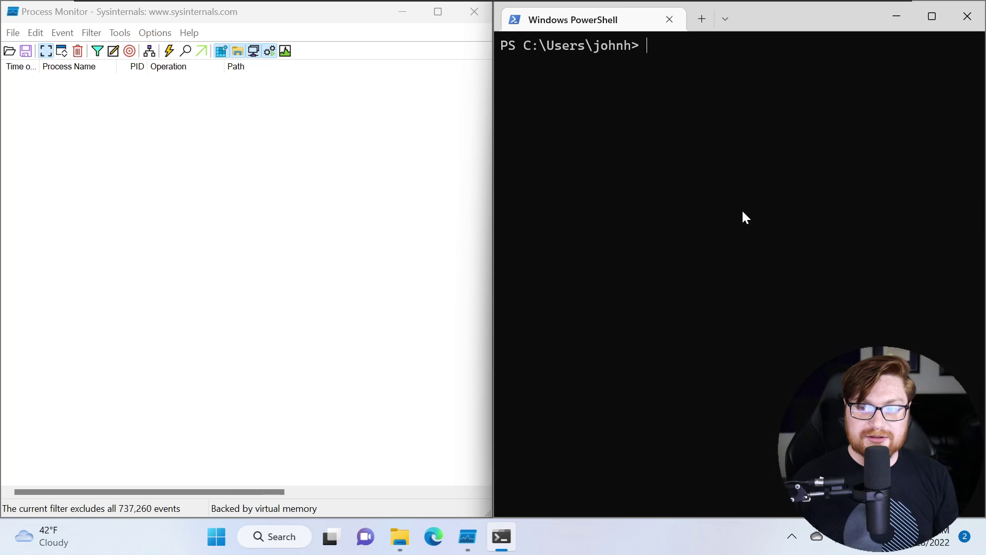
{"action": "type", "text": "tpmtool.exe drivertracing stop"}
{"action": "key", "text": "ctrl+plus"}
{"action": "key", "text": "ctrl+plus"}
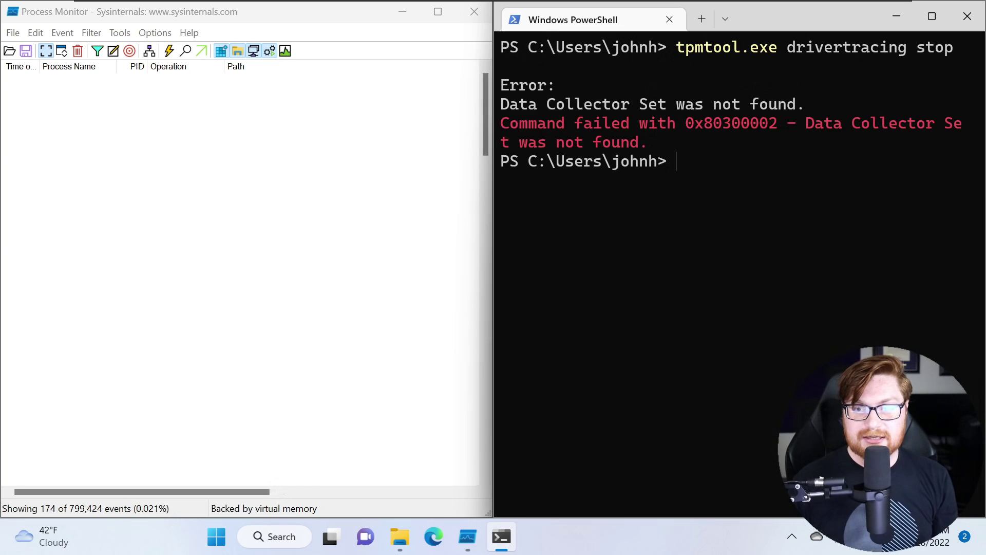
Review the captured TpmTool.exe events with Process Monitor maximized to full screen.
{"action": "left_click", "coordinate": [434, 183]}
{"action": "scroll", "coordinate": [299, 167], "scroll_direction": "down", "scroll_amount": 20}
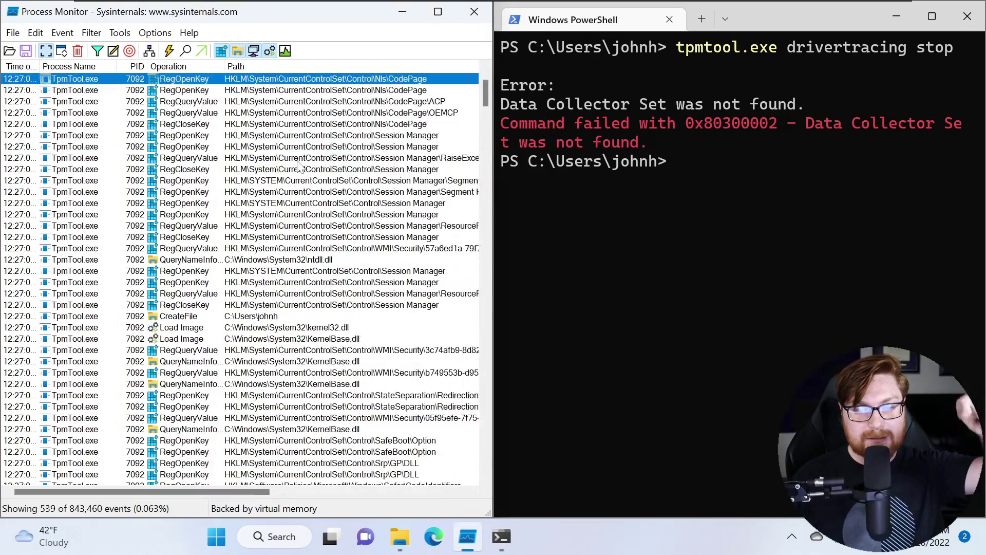
{"action": "left_click", "coordinate": [437, 12]}
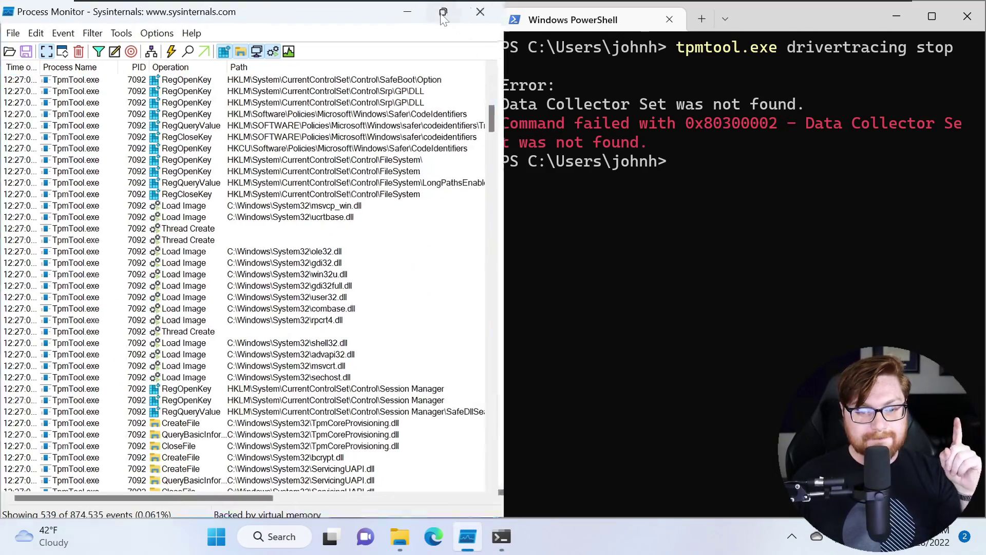
Scroll down the event list and select the Process Create C:\Windows\system32\cmd.exe row.
{"action": "scroll", "coordinate": [460, 269], "scroll_direction": "up", "scroll_amount": 20}
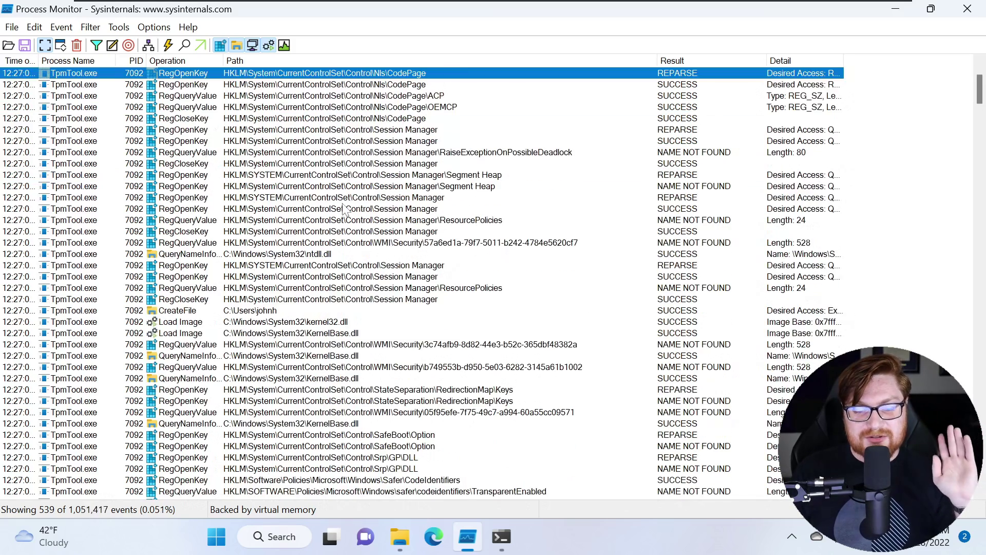
{"action": "scroll", "coordinate": [344, 210], "scroll_direction": "down", "scroll_amount": 4}
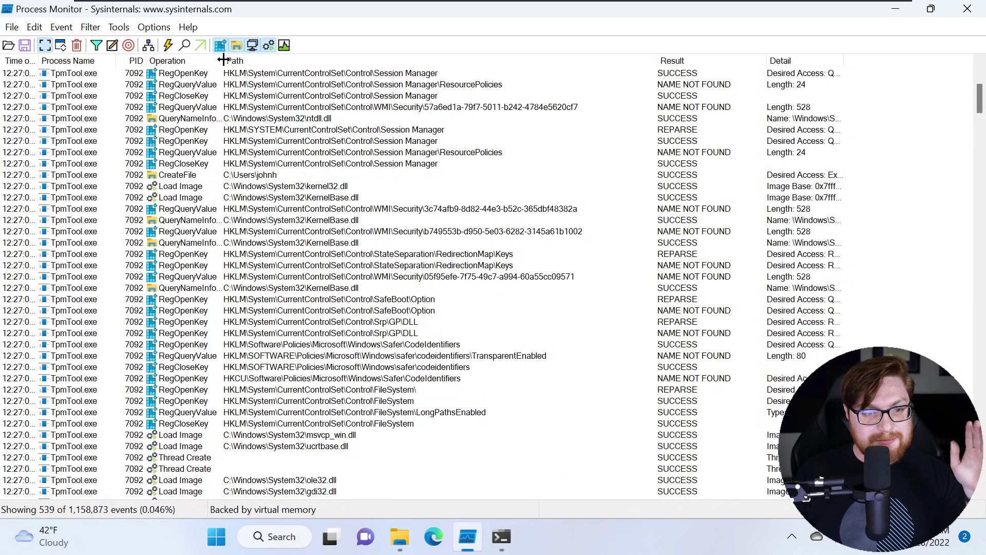
{"action": "left_click_drag", "start_coordinate": [224, 60], "coordinate": [240, 60]}
{"action": "scroll", "coordinate": [287, 213], "scroll_direction": "down", "scroll_amount": 3}
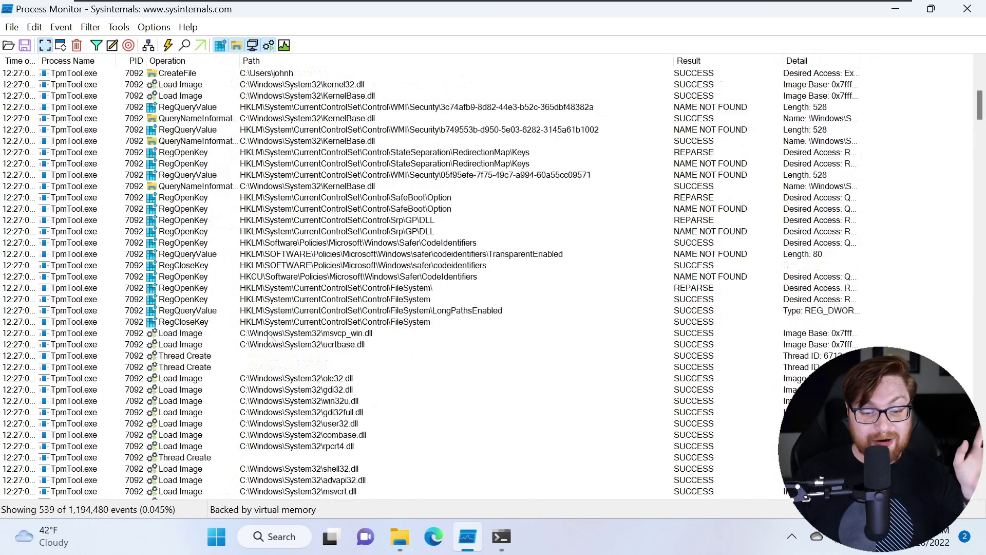
{"action": "scroll", "coordinate": [268, 339], "scroll_direction": "down", "scroll_amount": 15}
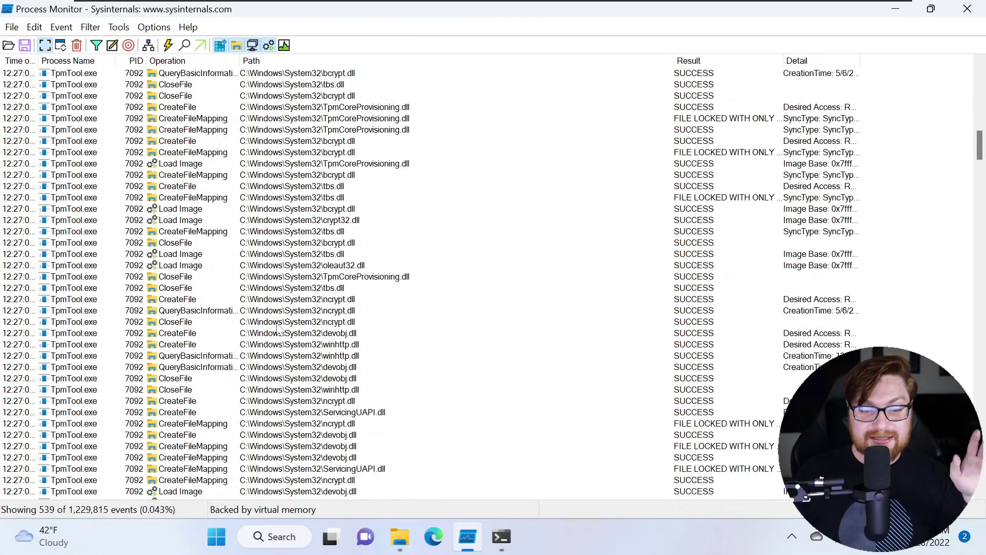
{"action": "scroll", "coordinate": [277, 328], "scroll_direction": "down", "scroll_amount": 15}
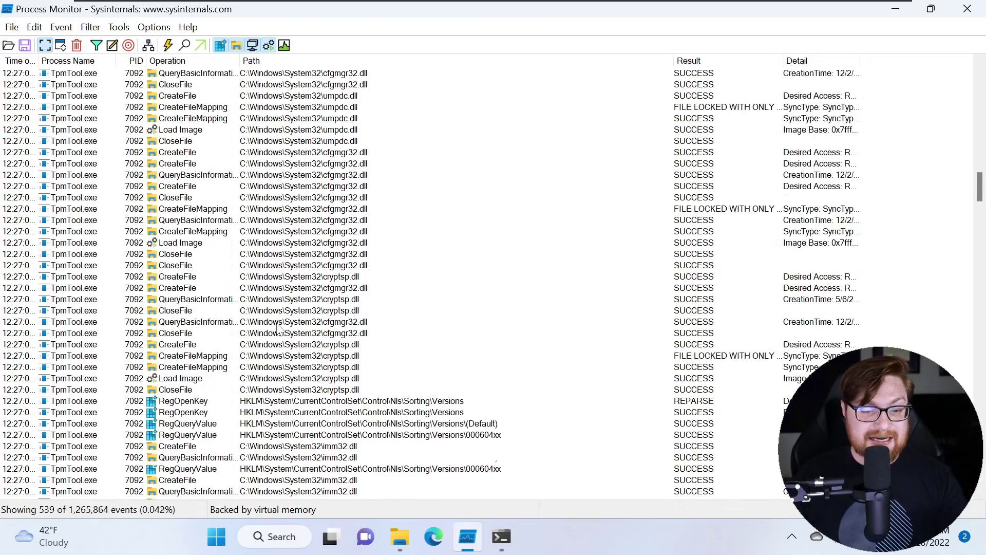
{"action": "scroll", "coordinate": [277, 329], "scroll_direction": "down", "scroll_amount": 13}
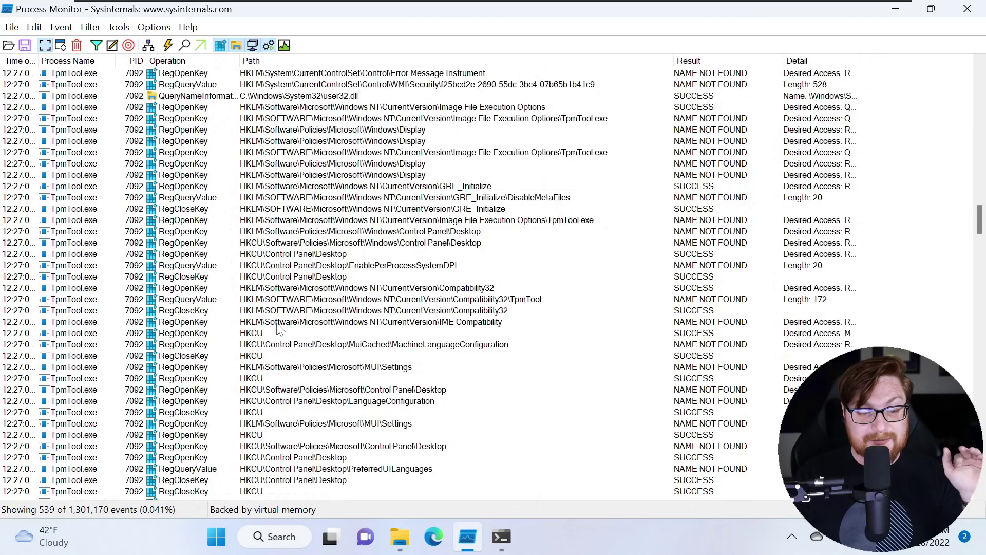
{"action": "scroll", "coordinate": [280, 330], "scroll_direction": "down", "scroll_amount": 15}
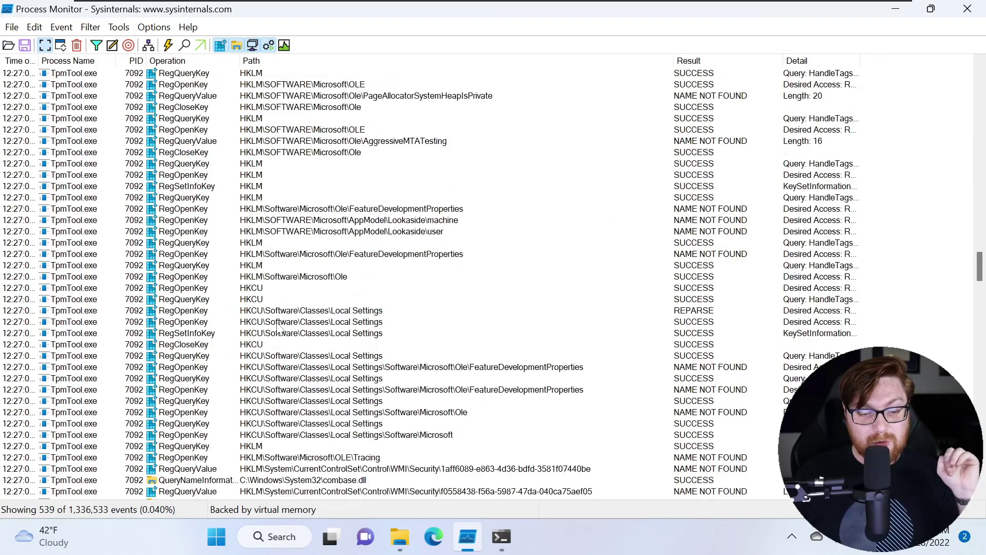
{"action": "scroll", "coordinate": [278, 329], "scroll_direction": "down", "scroll_amount": 9}
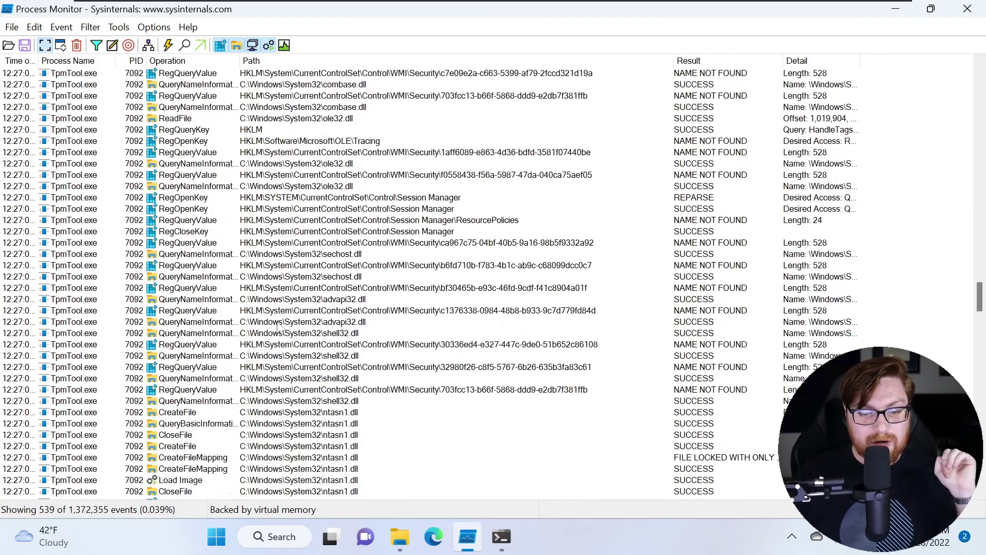
{"action": "scroll", "coordinate": [277, 327], "scroll_direction": "down", "scroll_amount": 9}
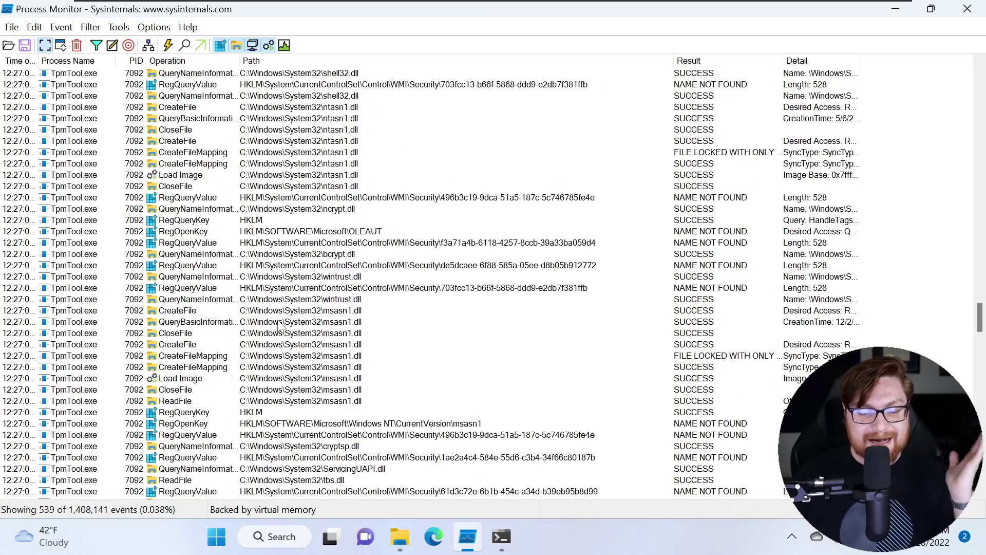
{"action": "scroll", "coordinate": [280, 327], "scroll_direction": "down", "scroll_amount": 2}
{"action": "scroll", "coordinate": [278, 326], "scroll_direction": "down", "scroll_amount": 6}
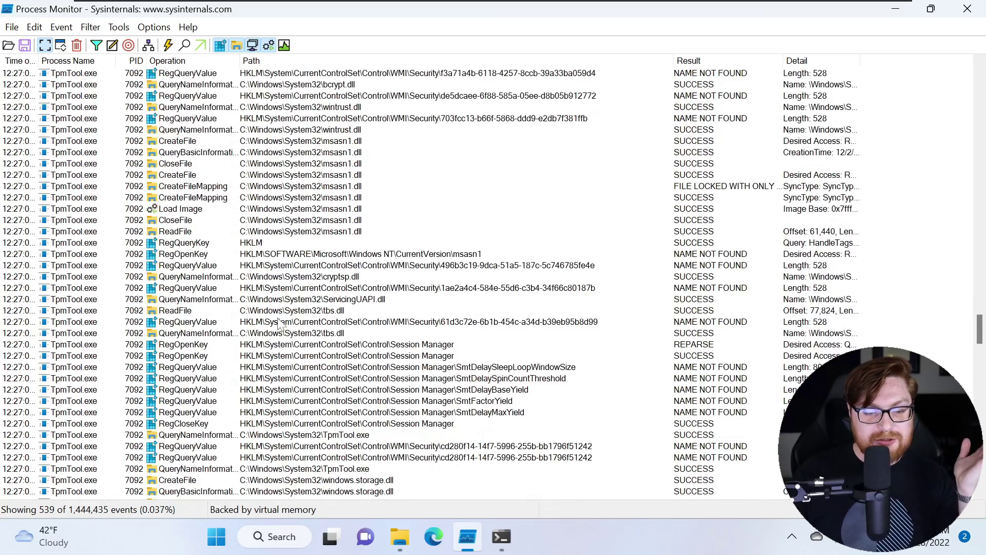
{"action": "scroll", "coordinate": [278, 323], "scroll_direction": "down", "scroll_amount": 9}
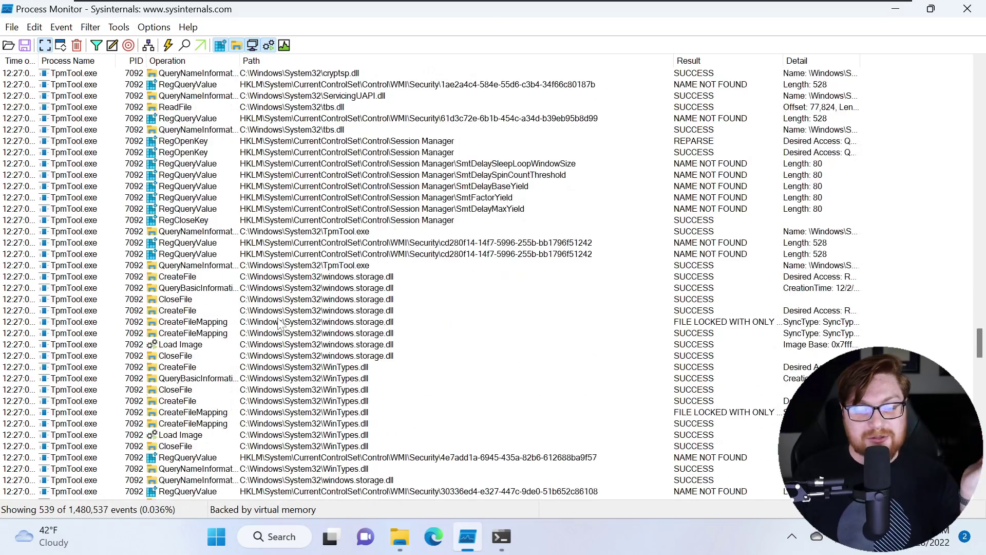
{"action": "scroll", "coordinate": [278, 324], "scroll_direction": "down", "scroll_amount": 10}
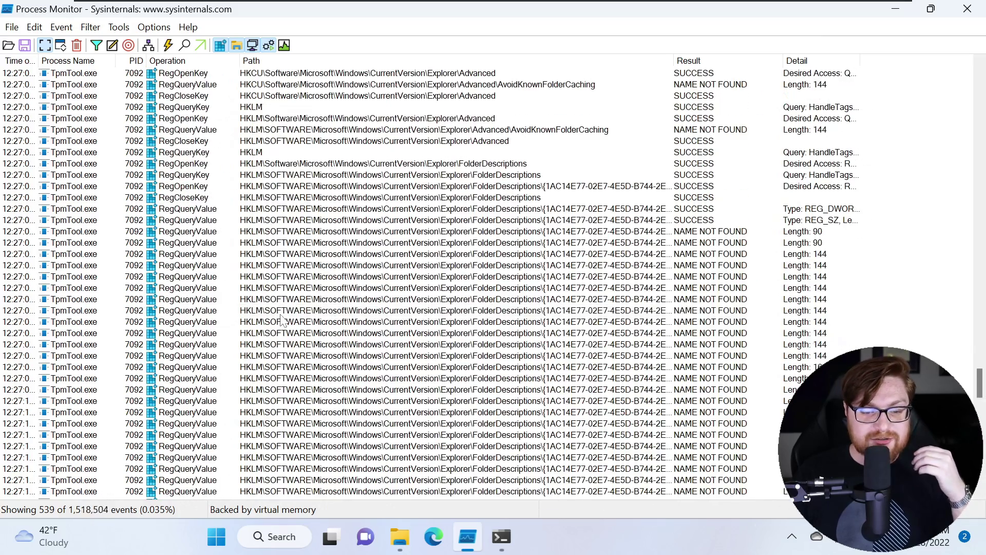
{"action": "scroll", "coordinate": [298, 306], "scroll_direction": "down", "scroll_amount": 1}
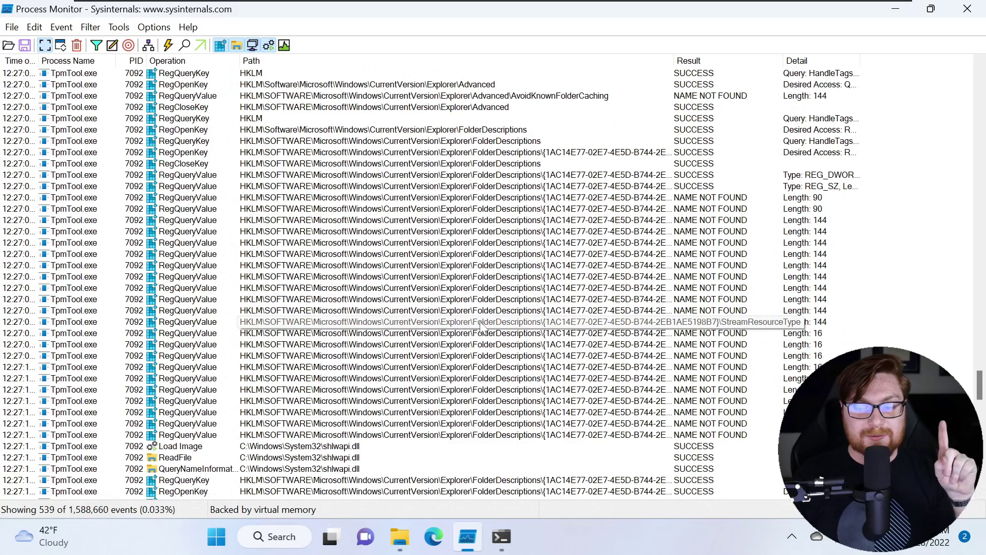
{"action": "scroll", "coordinate": [481, 325], "scroll_direction": "down", "scroll_amount": 6}
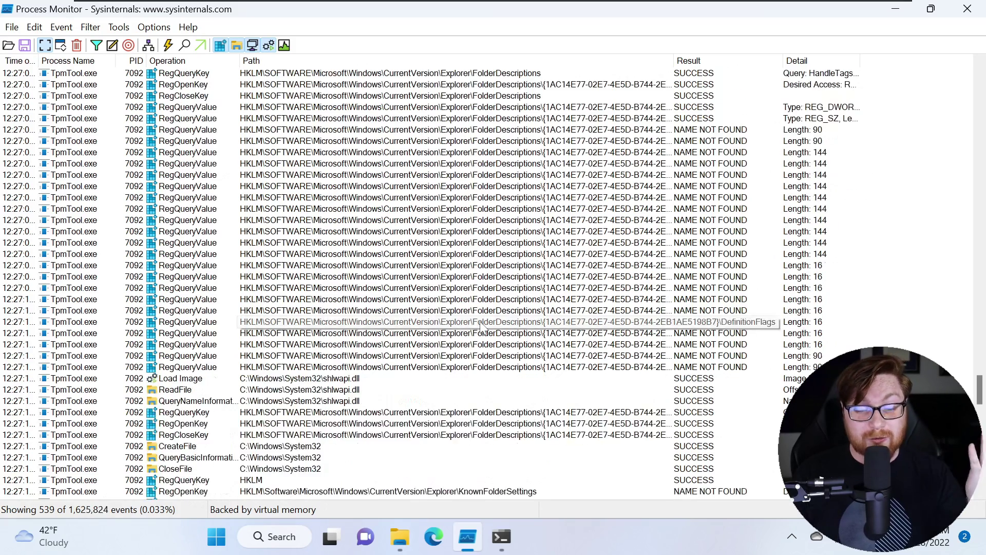
{"action": "scroll", "coordinate": [481, 324], "scroll_direction": "down", "scroll_amount": 7}
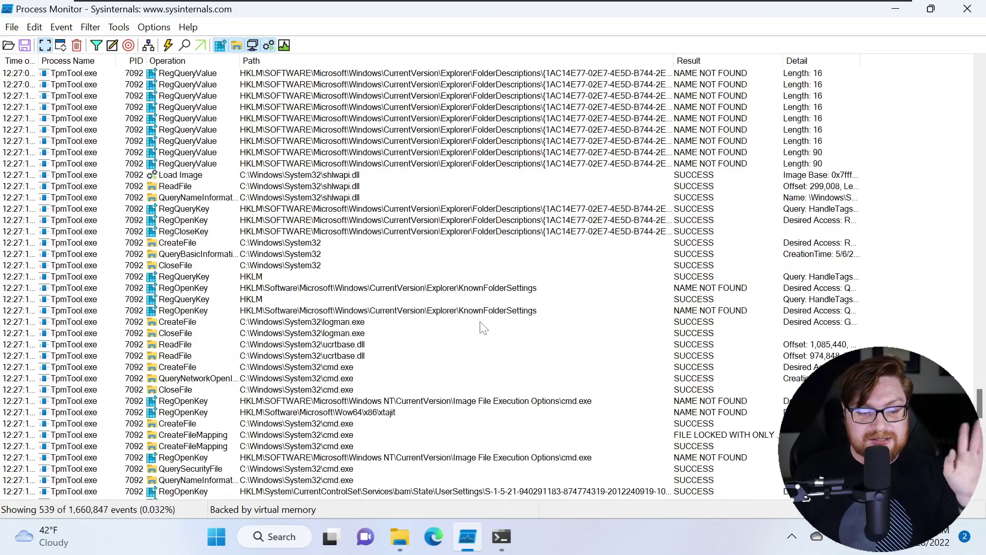
{"action": "scroll", "coordinate": [481, 325], "scroll_direction": "down", "scroll_amount": 5}
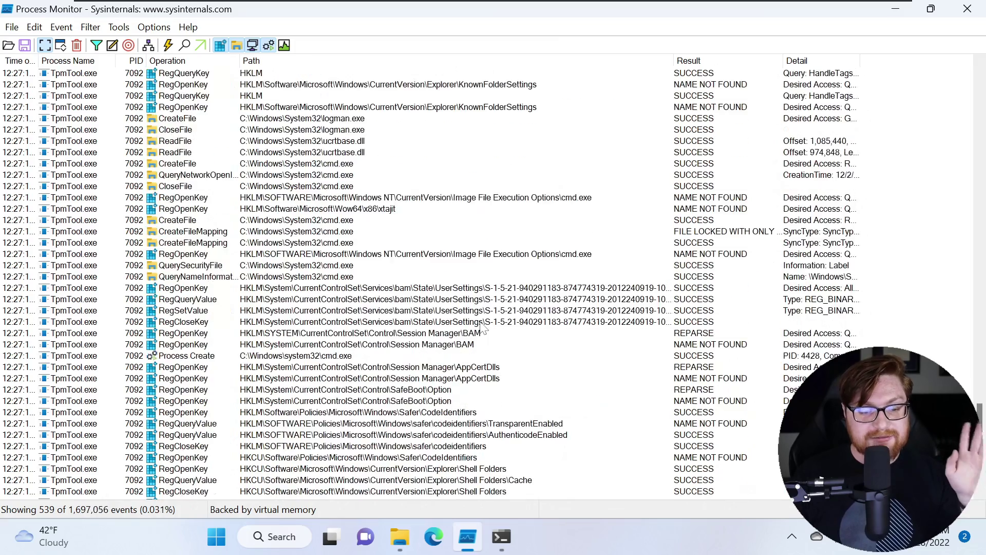
{"action": "scroll", "coordinate": [483, 324], "scroll_direction": "down", "scroll_amount": 1}
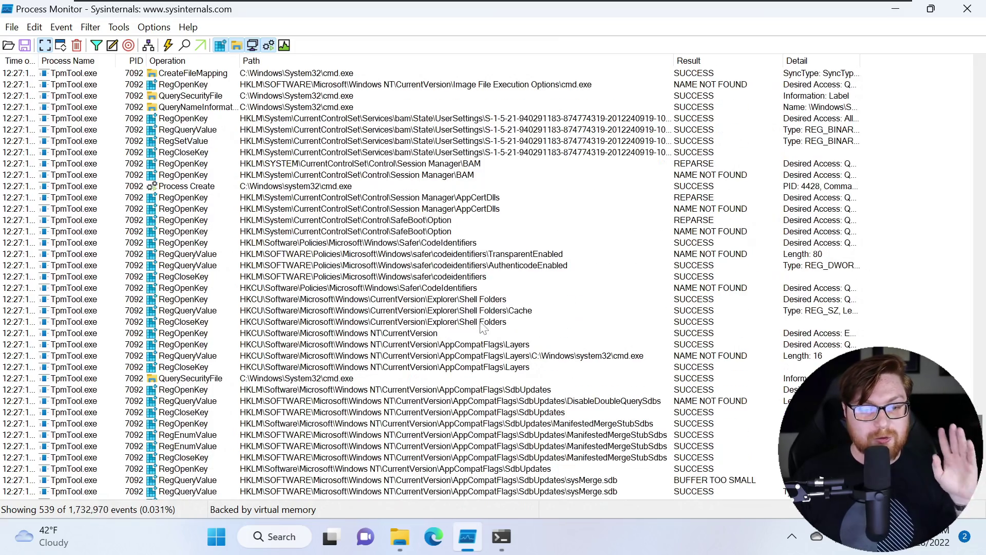
{"action": "left_click", "coordinate": [219, 187]}
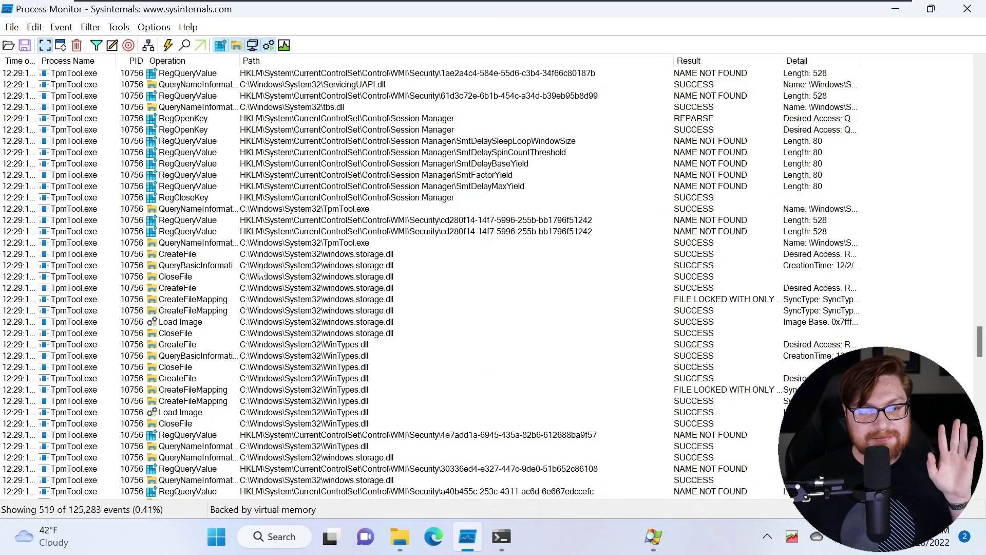
Scroll back up to the new TpmTool.exe capture's first events and open the Filter dialog.
{"action": "scroll", "coordinate": [259, 273], "scroll_direction": "up", "scroll_amount": 10}
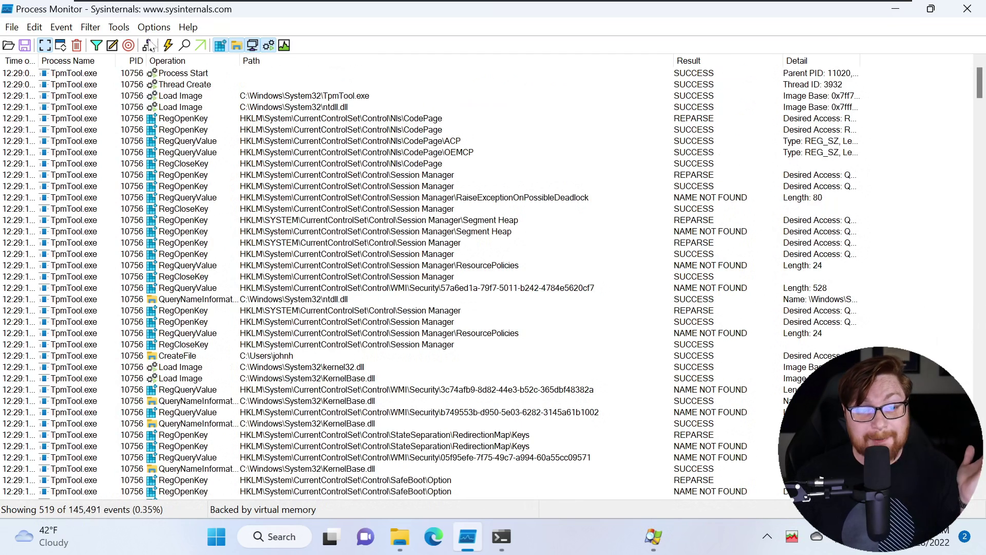
{"action": "left_click", "coordinate": [97, 45]}
Add a 'Process Name is cmd.exe' Include rule to the filter and apply it.
{"action": "left_click", "coordinate": [214, 173]}
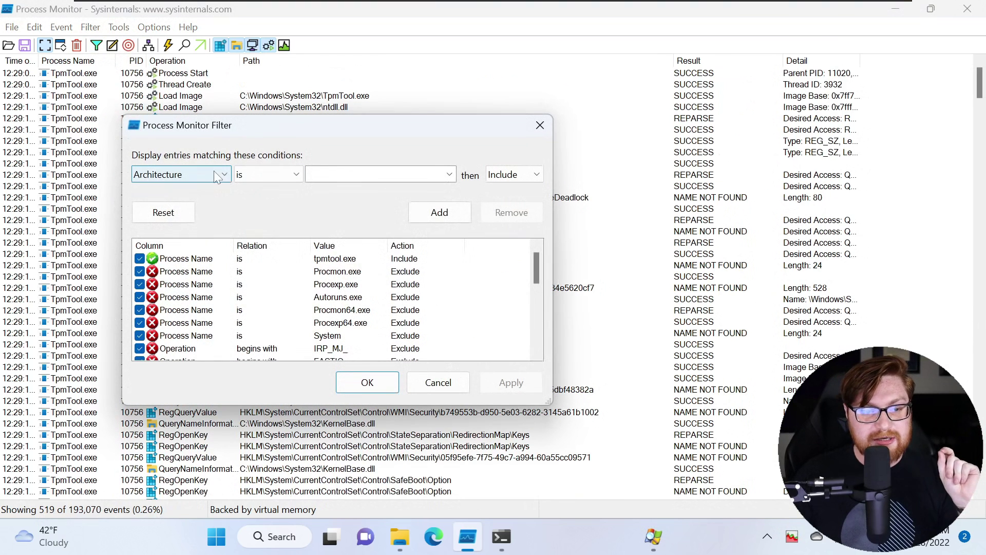
{"action": "left_click", "coordinate": [166, 405]}
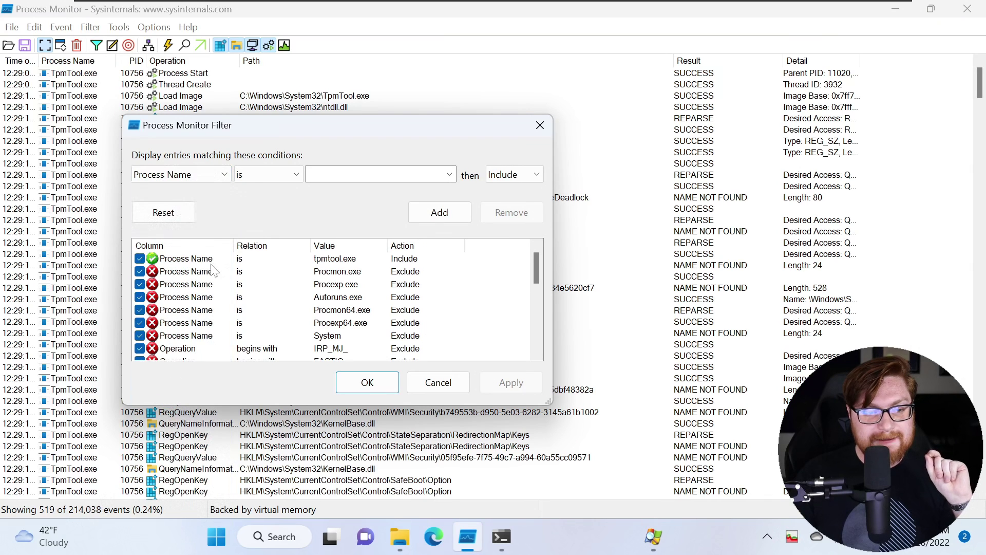
{"action": "left_click", "coordinate": [362, 175]}
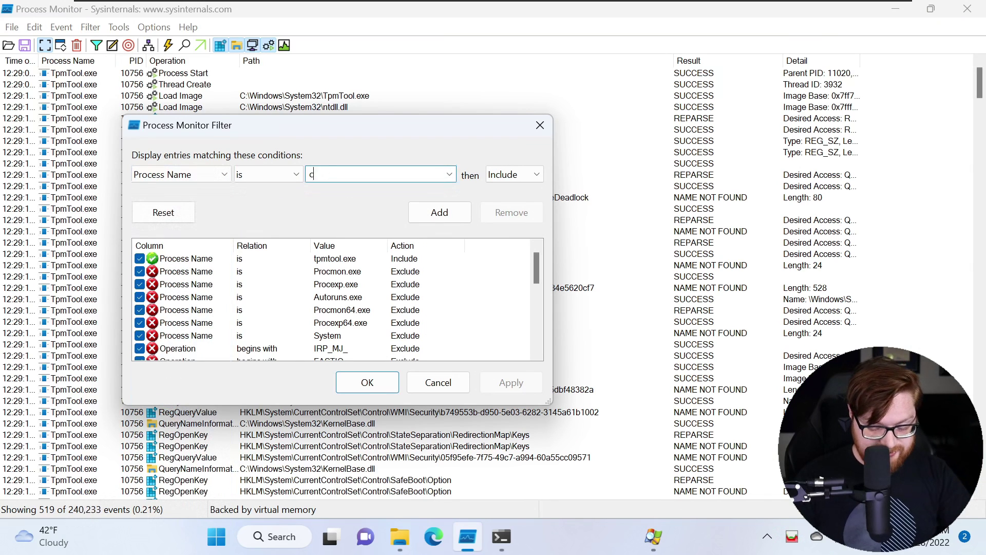
{"action": "type", "text": "cmd.exe"}
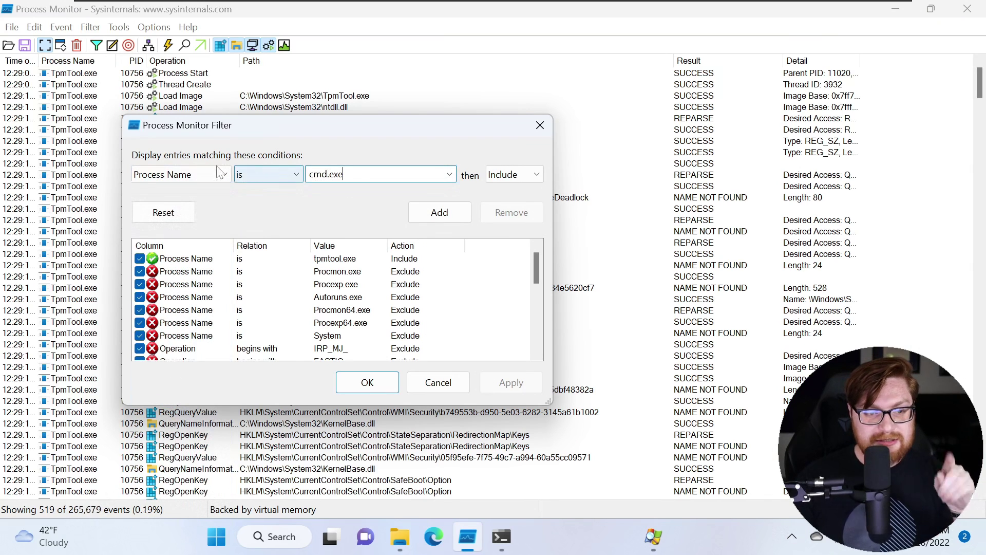
{"action": "key", "text": "ctrl+a"}
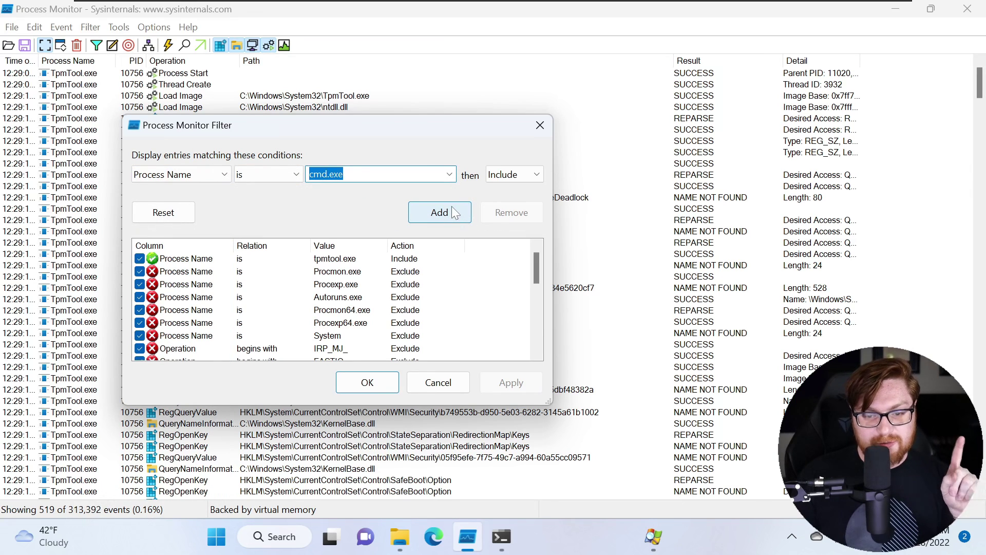
{"action": "left_click", "coordinate": [451, 208]}
{"action": "left_click", "coordinate": [506, 380]}
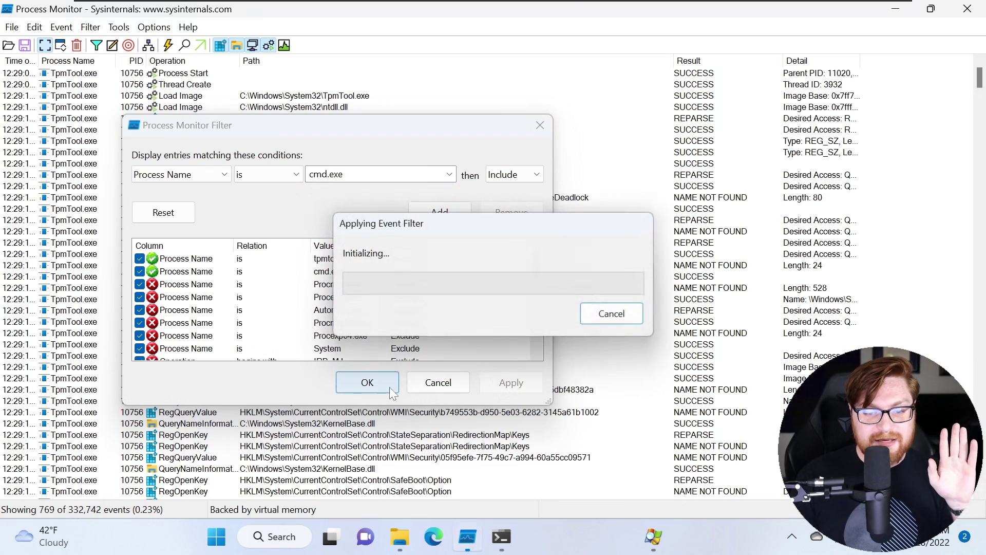
{"action": "left_click", "coordinate": [367, 383]}
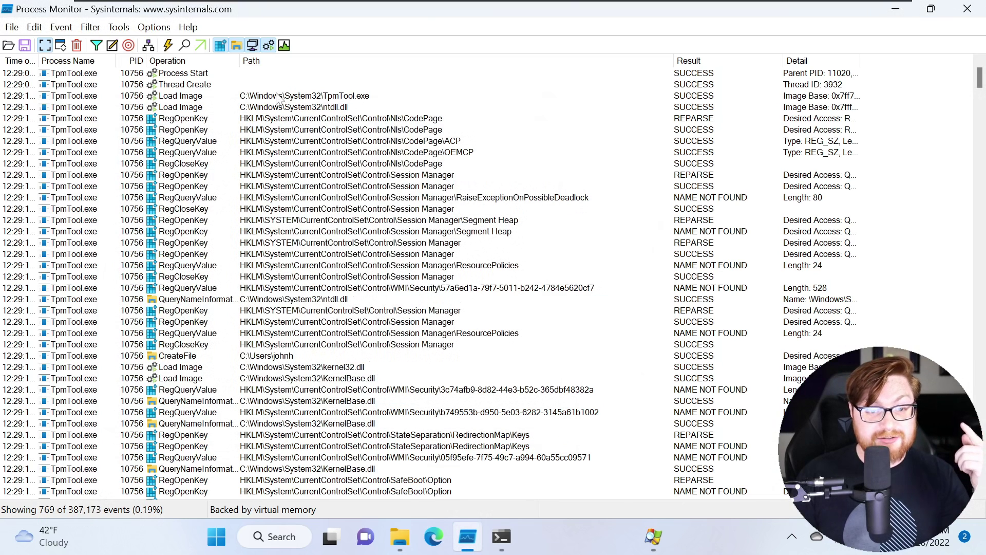
Check the PowerShell output, then return to the filtered TpmTool.exe events.
{"action": "left_click", "coordinate": [286, 96]}
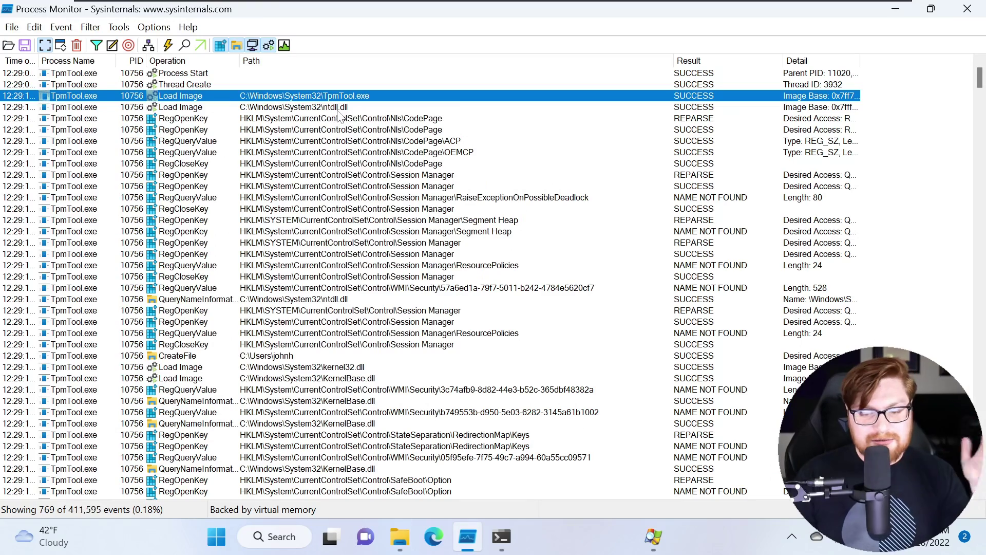
{"action": "left_click", "coordinate": [498, 539]}
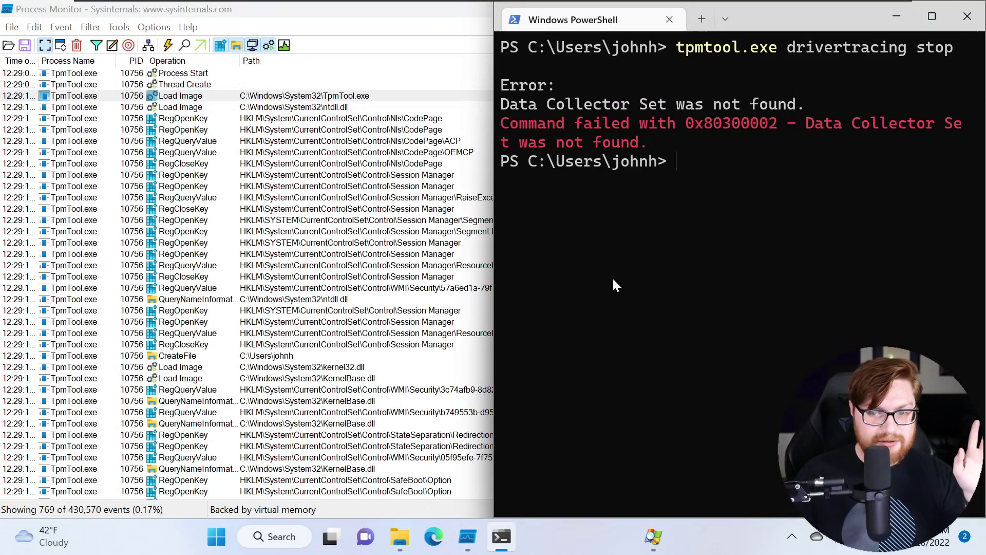
{"action": "left_click", "coordinate": [414, 192]}
{"action": "scroll", "coordinate": [366, 311], "scroll_direction": "down", "scroll_amount": 15}
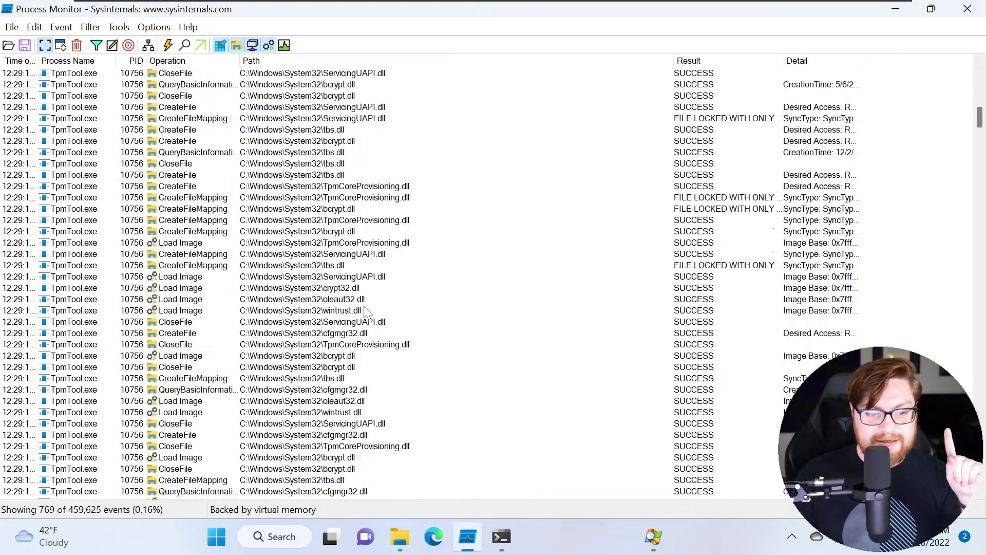
{"action": "scroll", "coordinate": [366, 310], "scroll_direction": "down", "scroll_amount": 20}
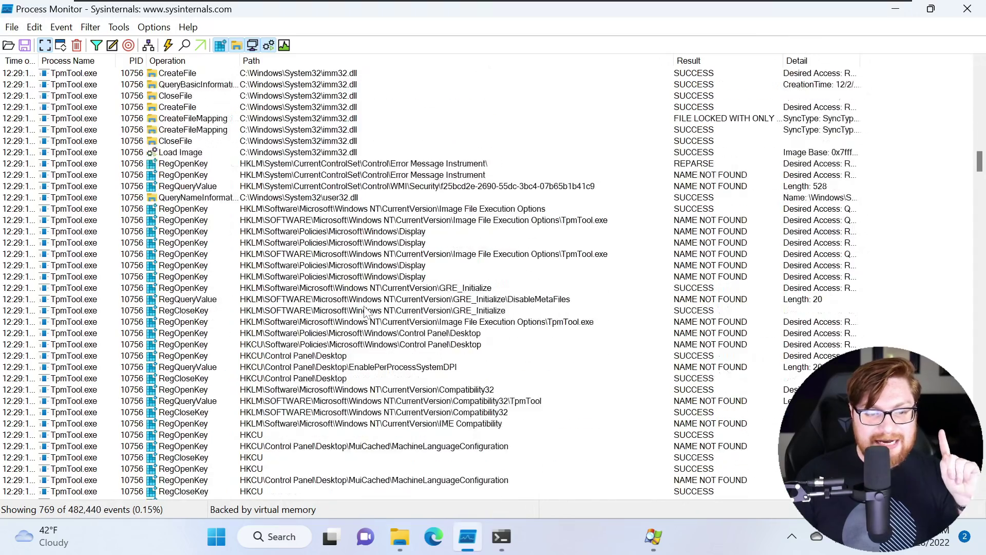
Select TpmTool.exe's Process Create cmd.exe row, then cmd.exe's Process Start and Thread Create rows.
{"action": "scroll", "coordinate": [366, 311], "scroll_direction": "down", "scroll_amount": 20}
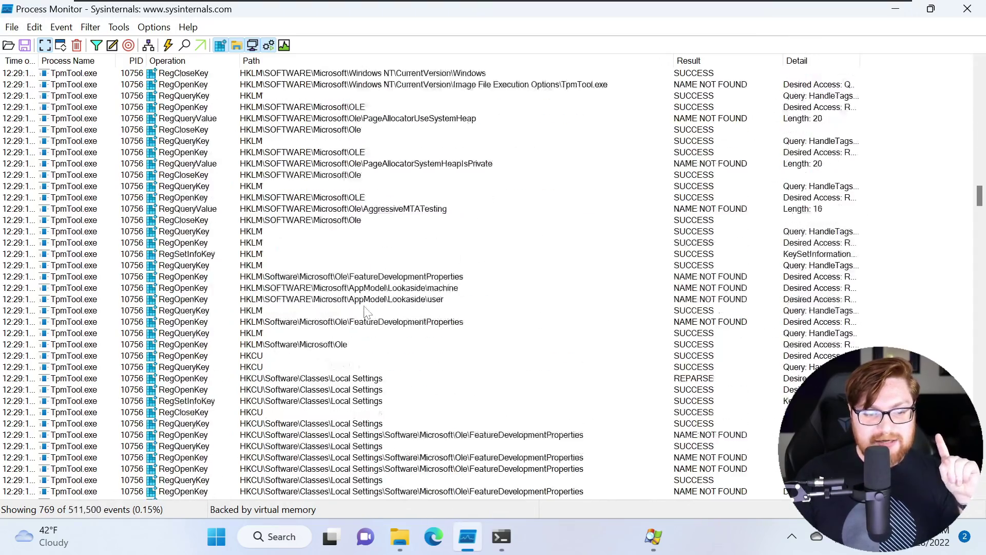
{"action": "scroll", "coordinate": [366, 311], "scroll_direction": "down", "scroll_amount": 20}
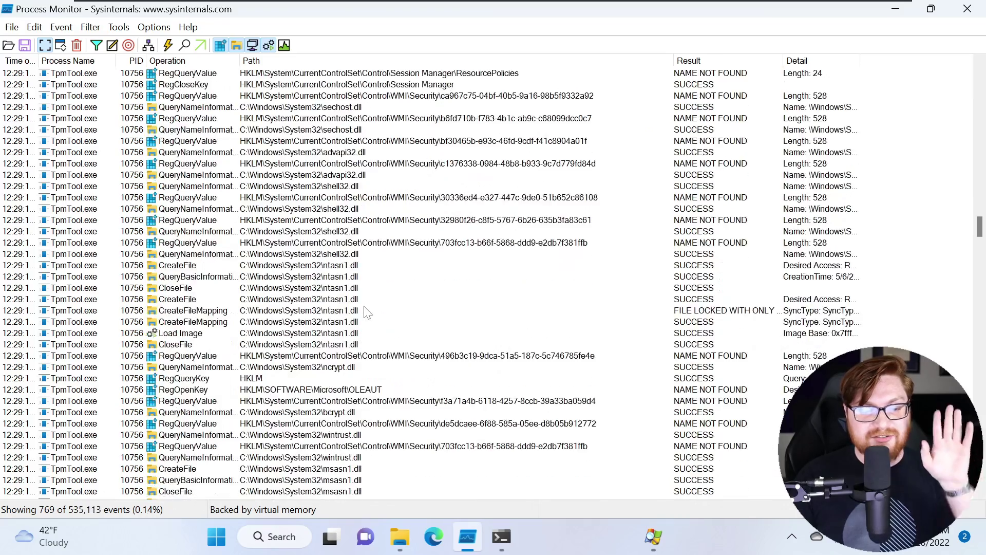
{"action": "scroll", "coordinate": [365, 310], "scroll_direction": "down", "scroll_amount": 20}
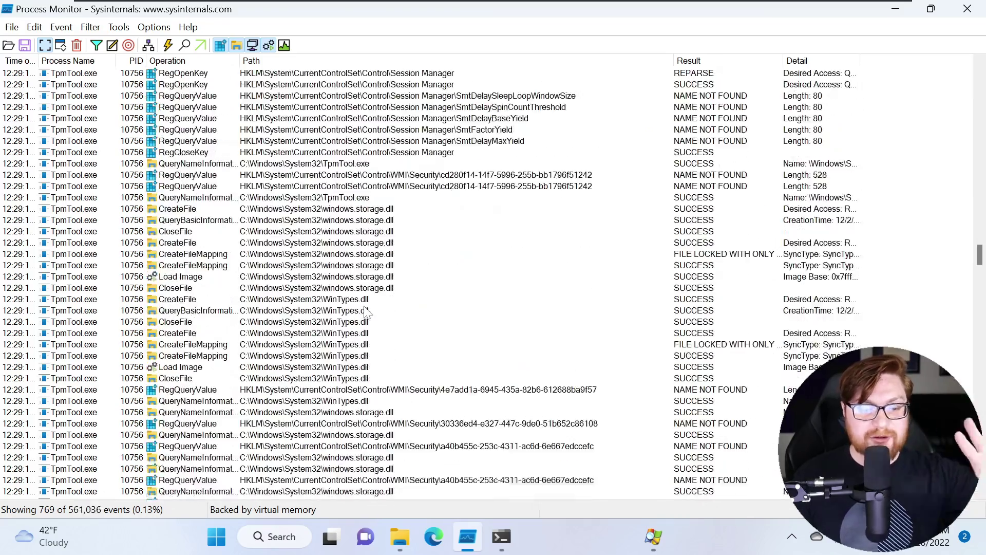
{"action": "scroll", "coordinate": [365, 310], "scroll_direction": "down", "scroll_amount": 20}
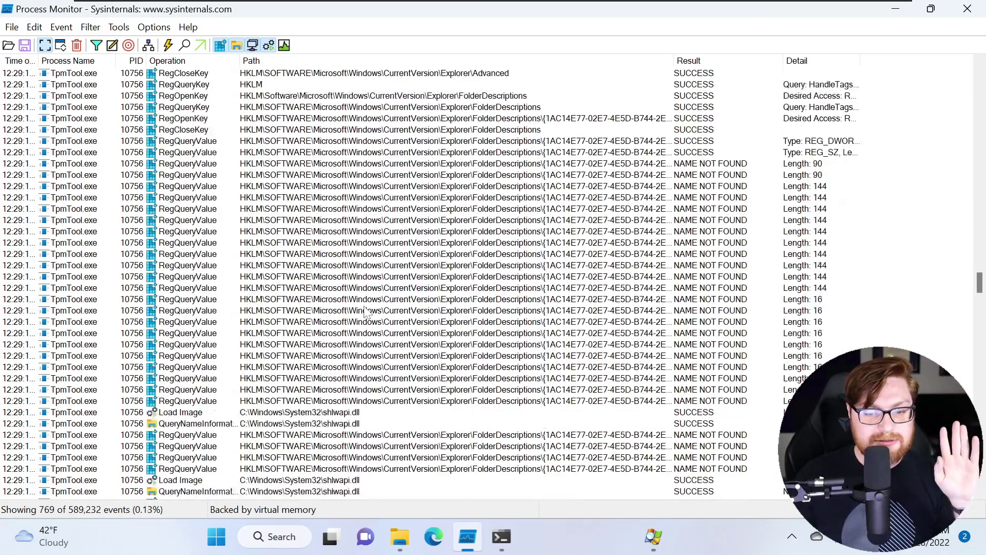
{"action": "scroll", "coordinate": [366, 311], "scroll_direction": "down", "scroll_amount": 19}
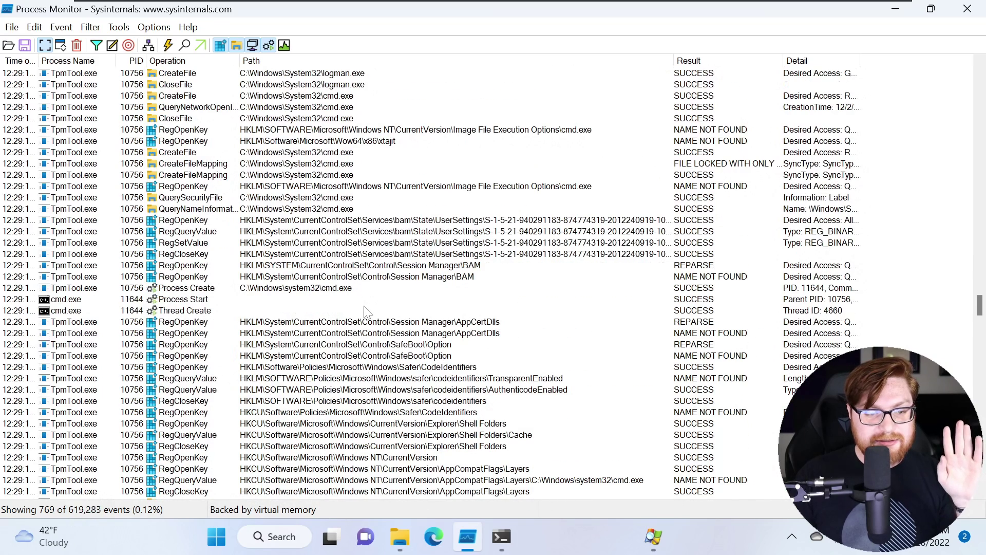
{"action": "left_click", "coordinate": [239, 292]}
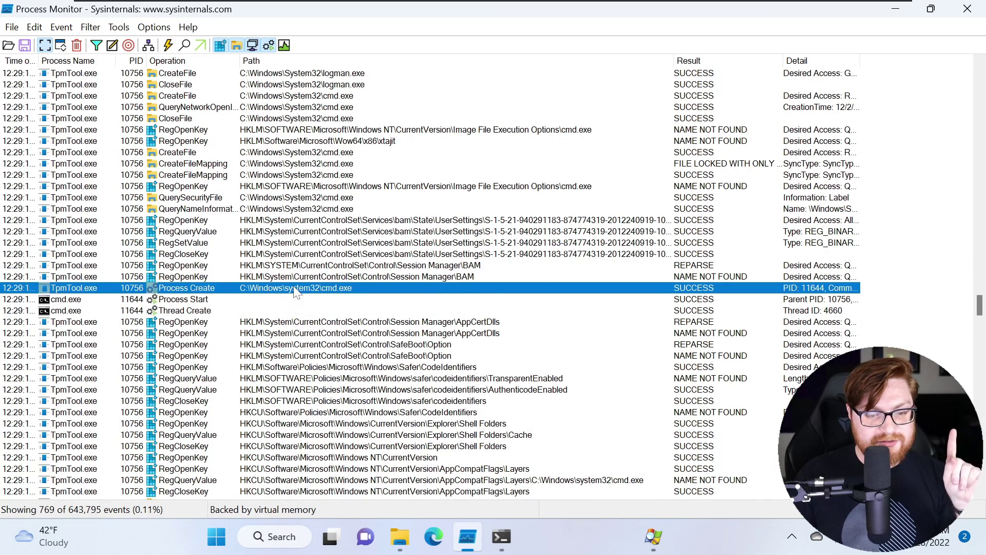
{"action": "left_click", "coordinate": [189, 300]}
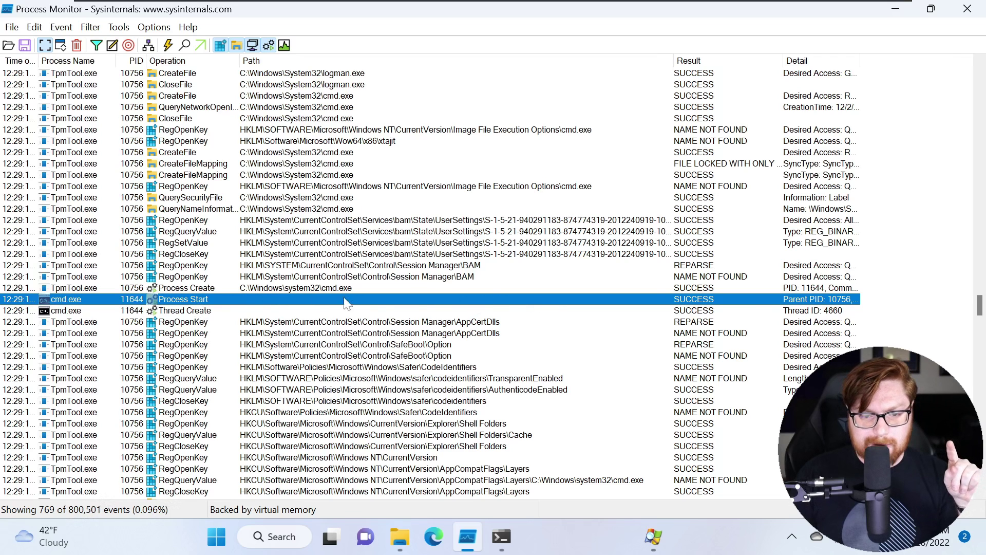
{"action": "left_click", "coordinate": [213, 311]}
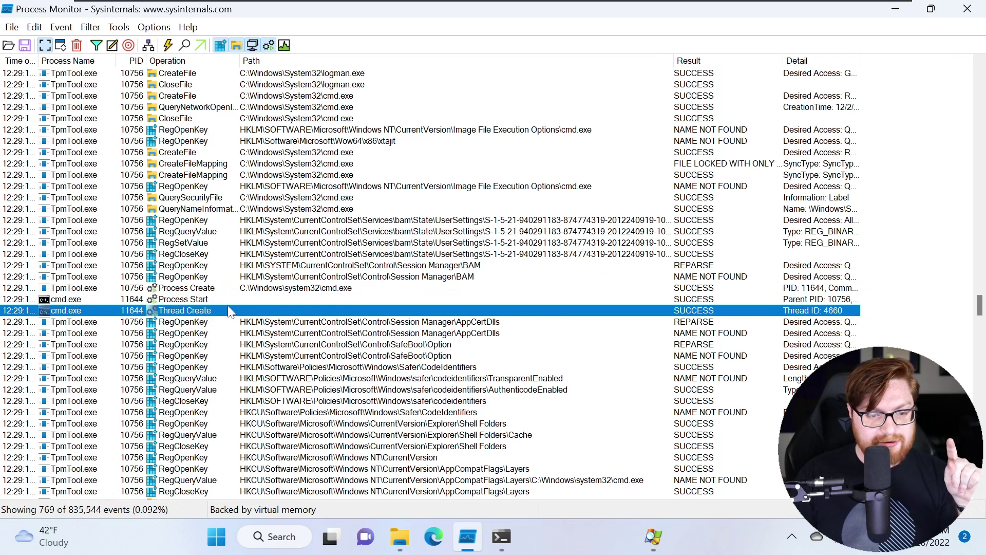
{"action": "scroll", "coordinate": [234, 303], "scroll_direction": "down", "scroll_amount": 7}
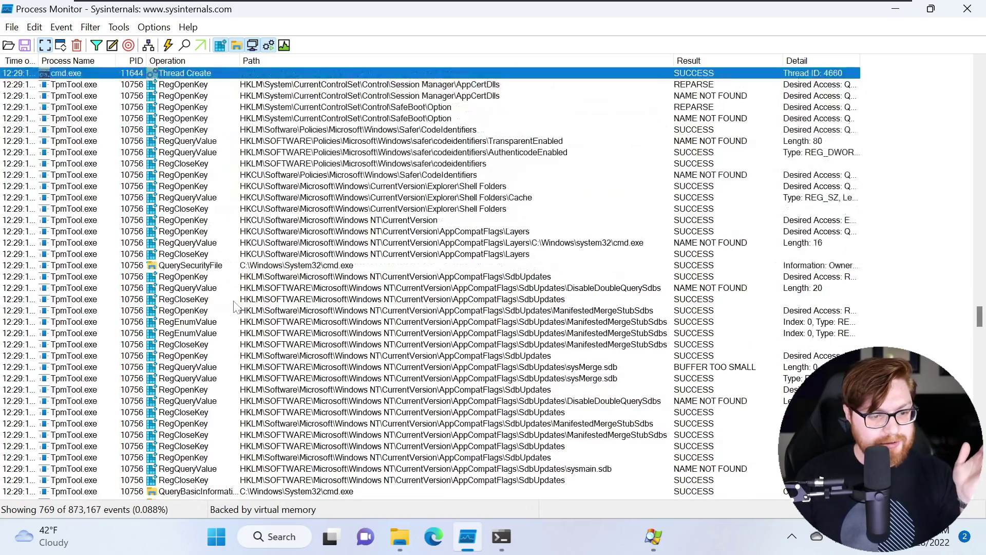
Inspect cmd.exe's image loads, thread exits and Process Exit event.
{"action": "scroll", "coordinate": [234, 303], "scroll_direction": "up", "scroll_amount": 3}
{"action": "scroll", "coordinate": [233, 306], "scroll_direction": "down", "scroll_amount": 12}
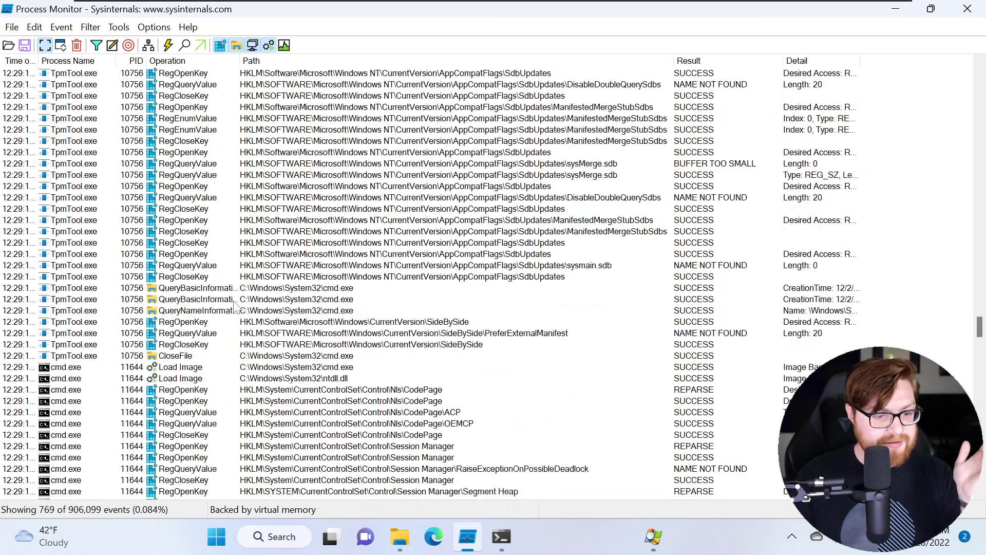
{"action": "left_click", "coordinate": [189, 270]}
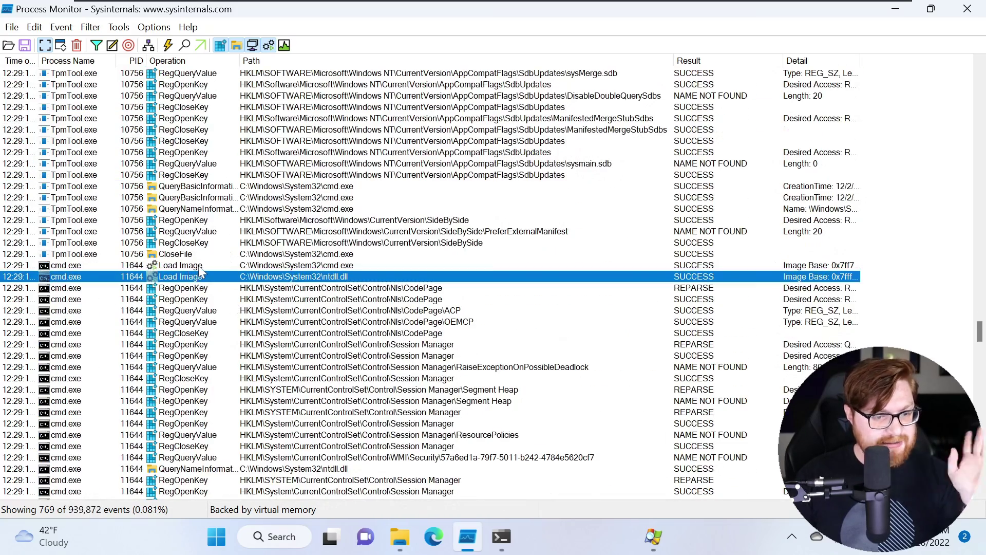
{"action": "left_click", "coordinate": [189, 265]}
{"action": "scroll", "coordinate": [213, 293], "scroll_direction": "down", "scroll_amount": 2}
{"action": "scroll", "coordinate": [214, 293], "scroll_direction": "down", "scroll_amount": 14}
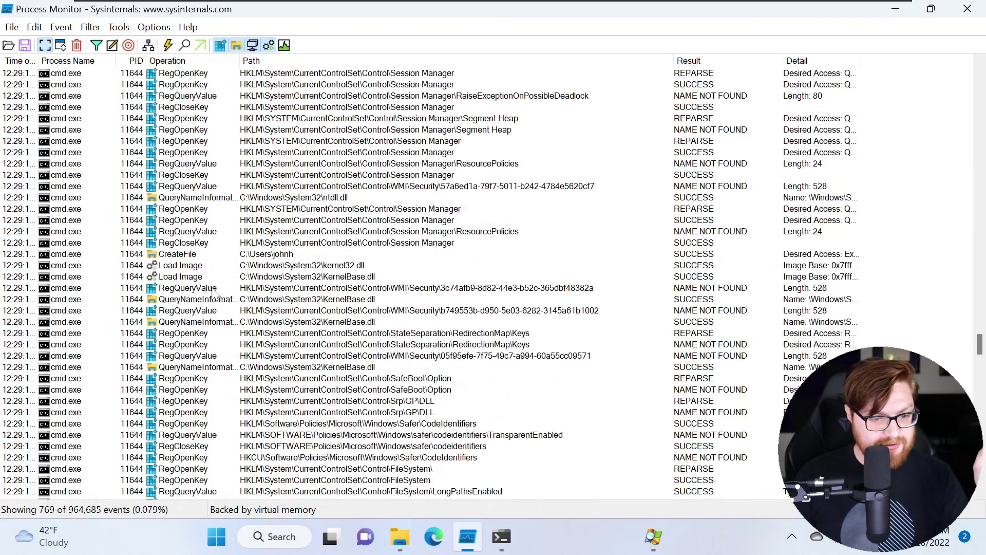
{"action": "scroll", "coordinate": [213, 292], "scroll_direction": "down", "scroll_amount": 20}
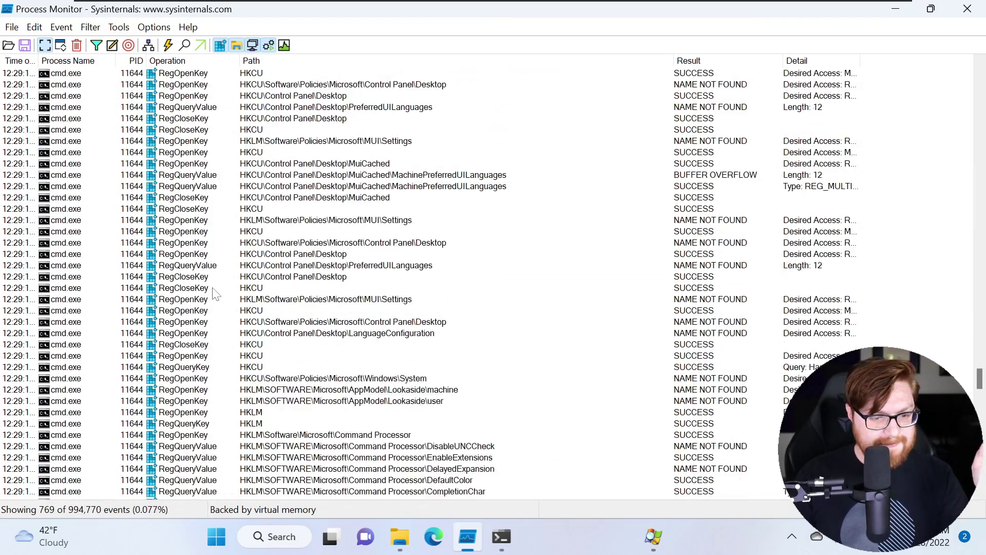
{"action": "scroll", "coordinate": [215, 292], "scroll_direction": "down", "scroll_amount": 20}
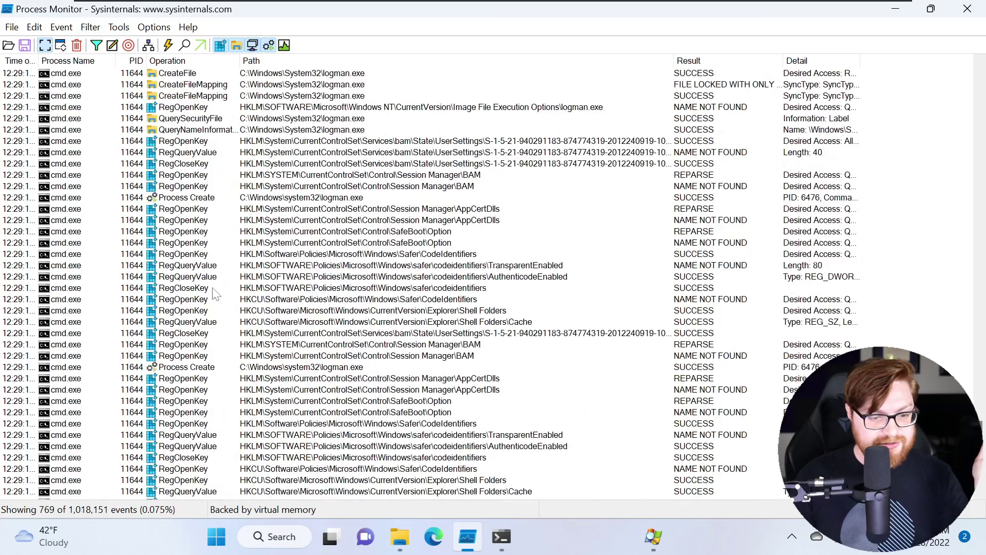
{"action": "scroll", "coordinate": [215, 294], "scroll_direction": "down", "scroll_amount": 20}
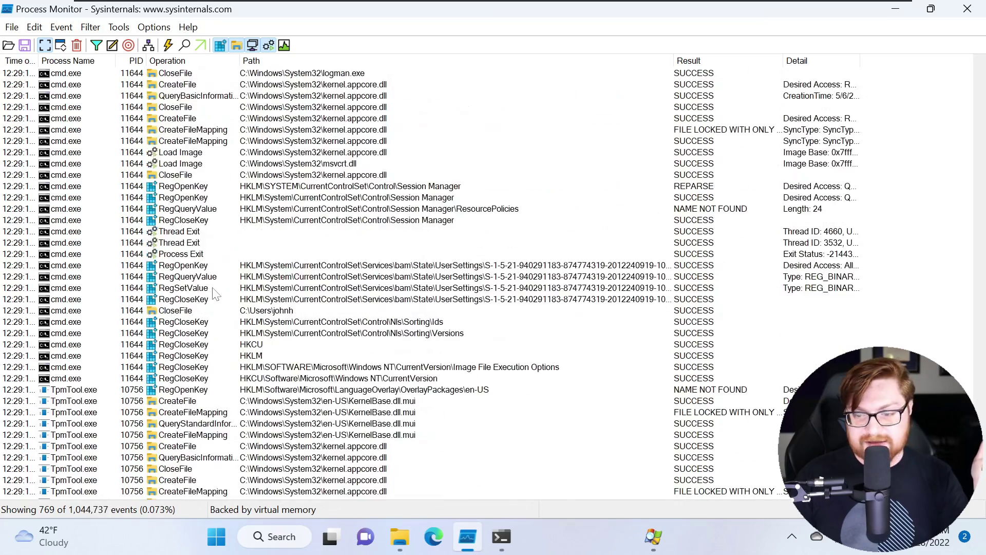
{"action": "scroll", "coordinate": [286, 304], "scroll_direction": "up", "scroll_amount": 5}
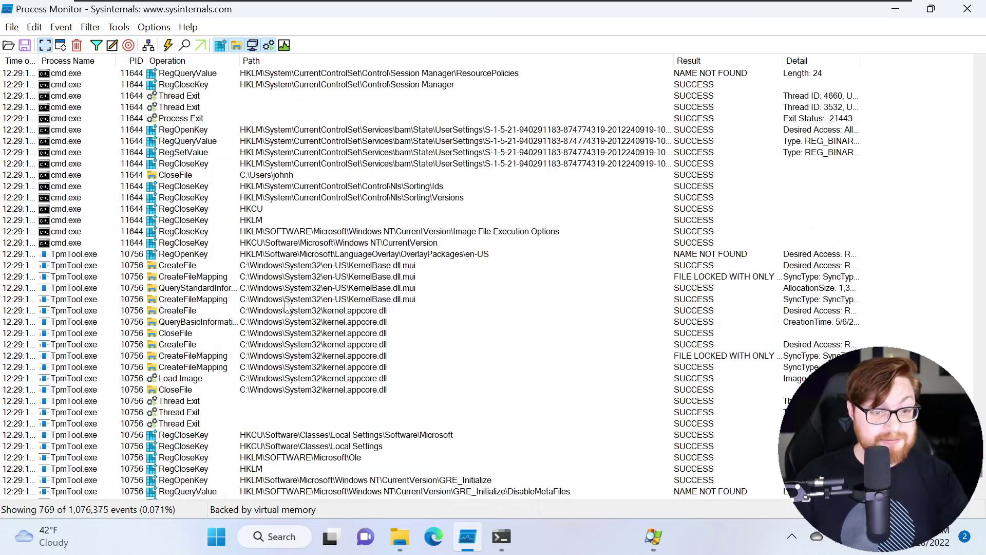
{"action": "left_click", "coordinate": [180, 97]}
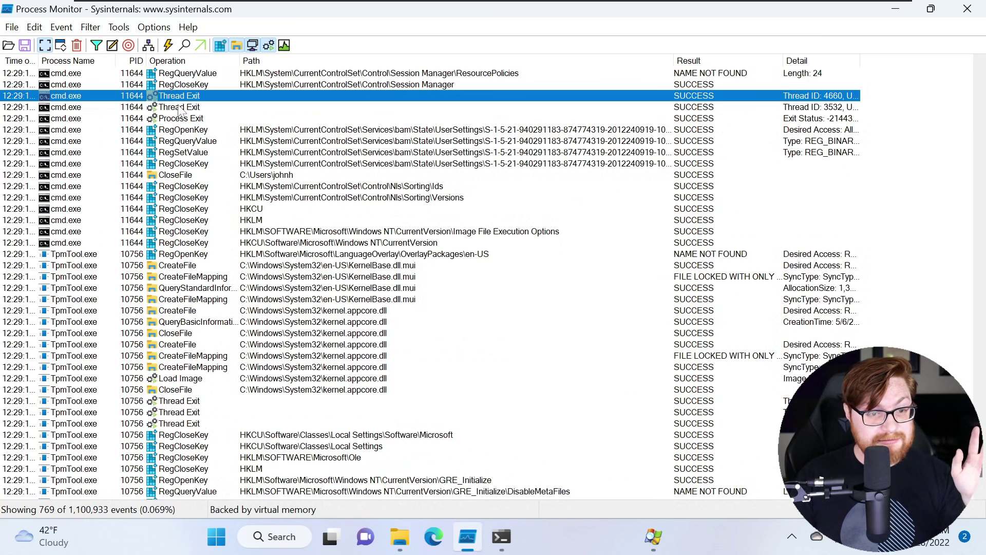
{"action": "key", "text": "Down"}
{"action": "key", "text": "Down"}
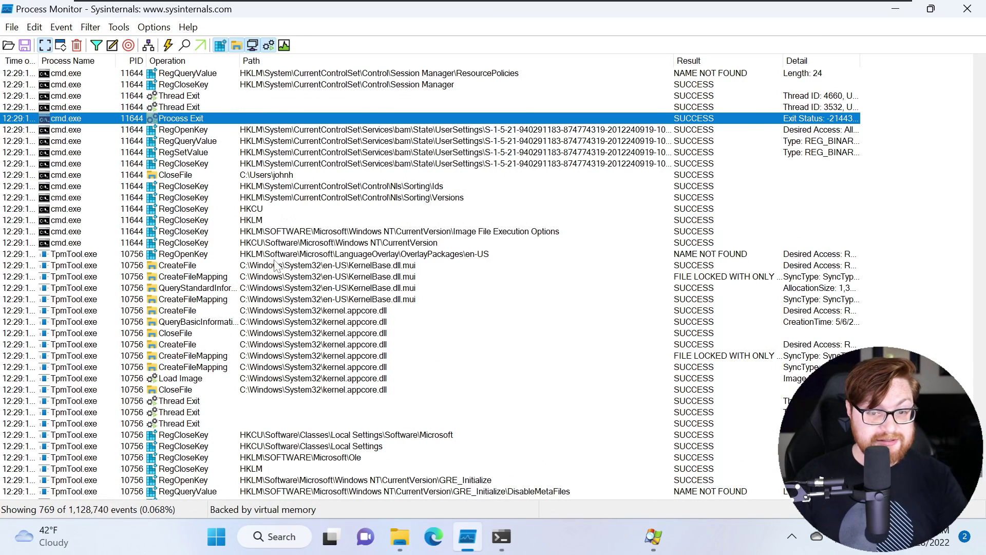
Return to and select the TpmTool.exe Process Create and cmd.exe Process Start rows.
{"action": "scroll", "coordinate": [326, 269], "scroll_direction": "up", "scroll_amount": 15}
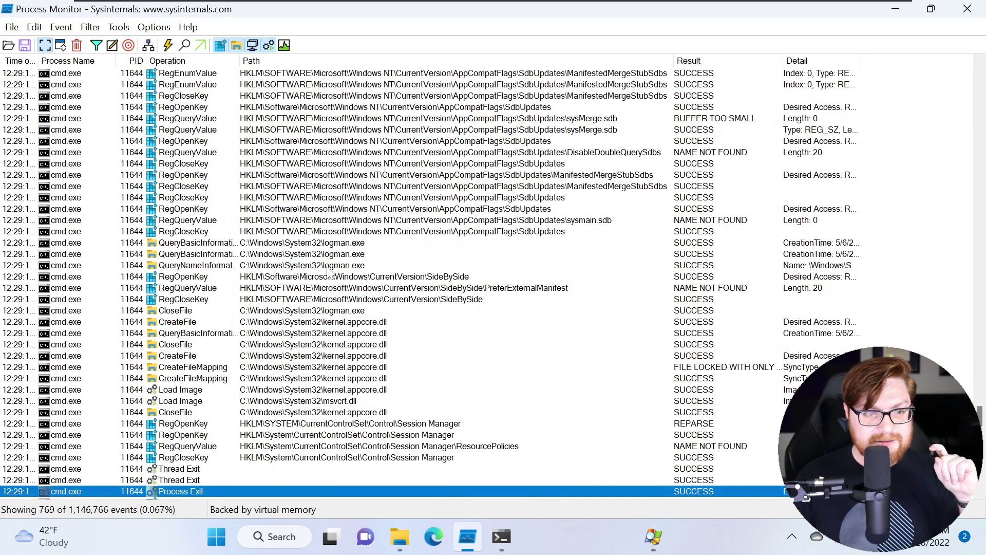
{"action": "scroll", "coordinate": [327, 270], "scroll_direction": "up", "scroll_amount": 20}
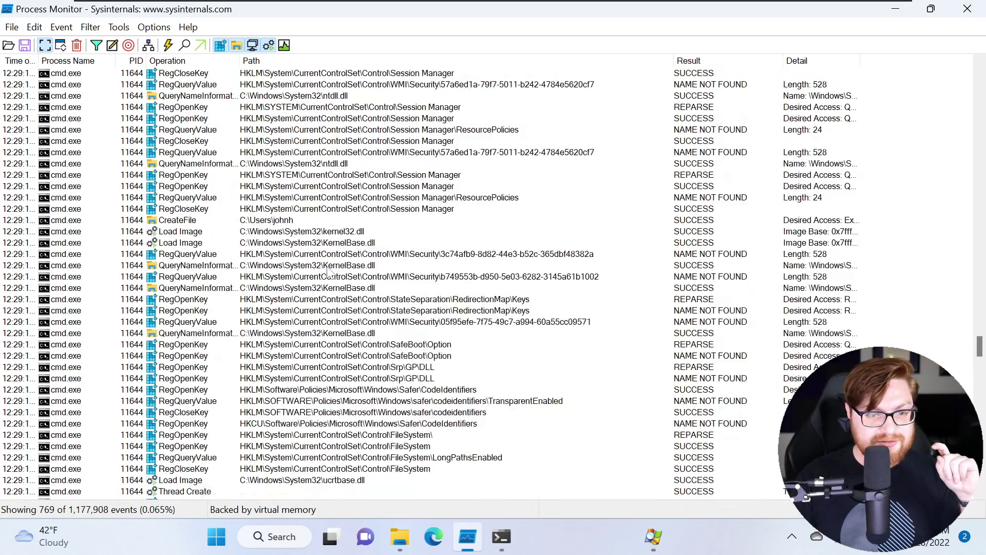
{"action": "scroll", "coordinate": [327, 271], "scroll_direction": "up", "scroll_amount": 11}
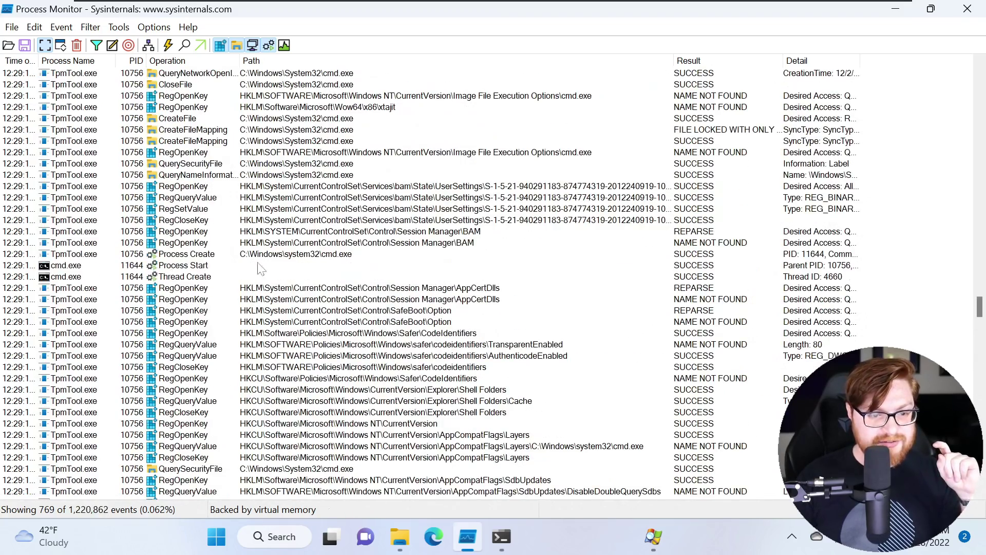
{"action": "left_click", "coordinate": [202, 256]}
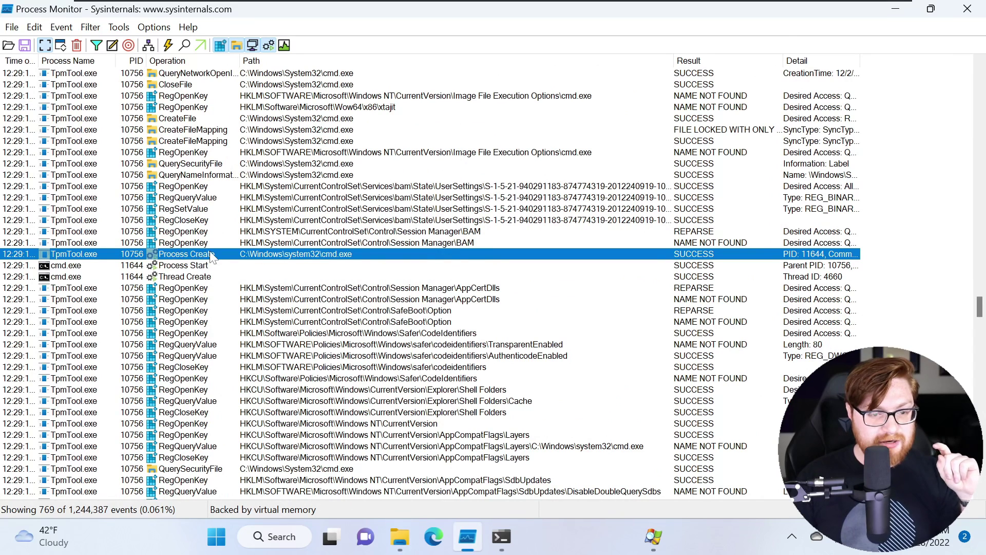
{"action": "left_click", "coordinate": [192, 269]}
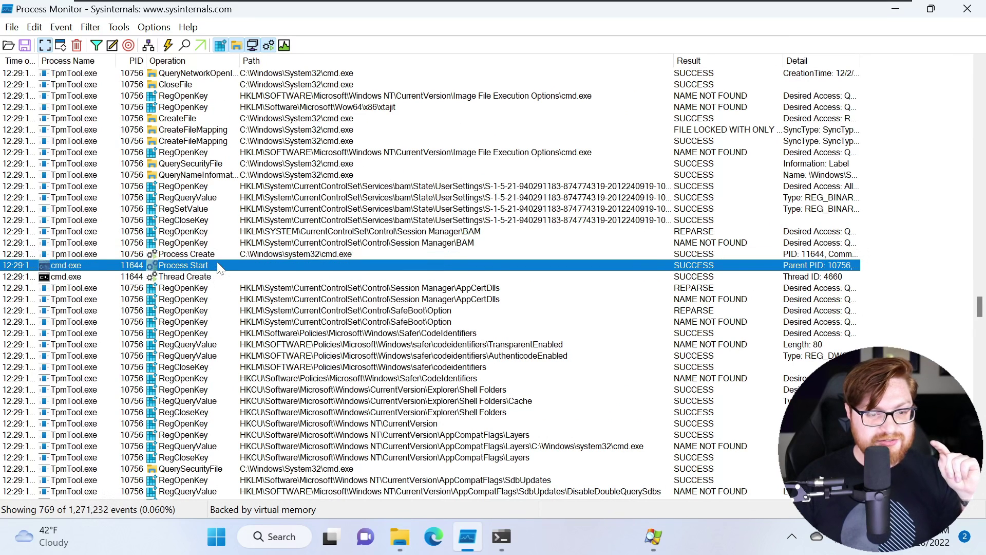
Open the cmd.exe Process Start Properties and highlight the command line 'cmd.exe /c logman.exe'.
{"action": "right_click", "coordinate": [216, 266]}
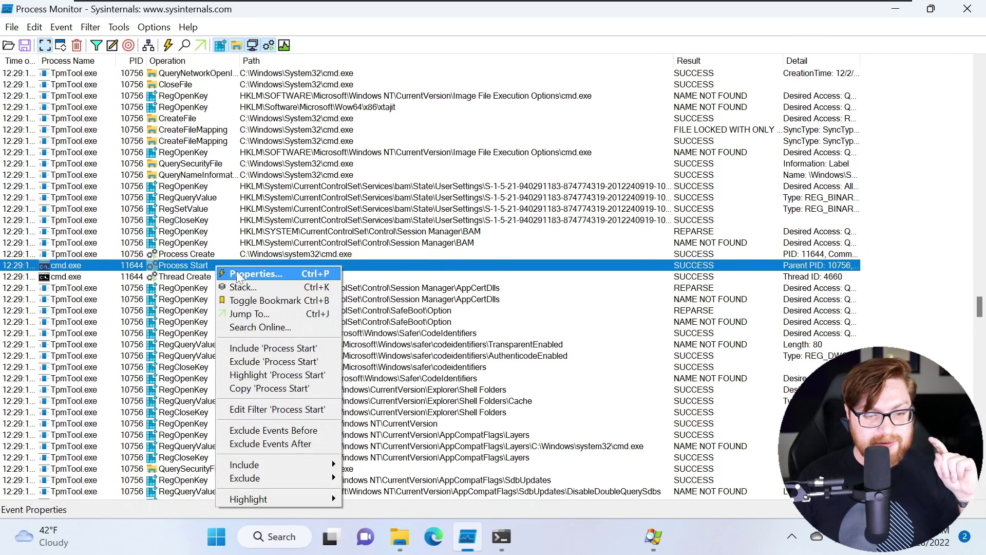
{"action": "left_click", "coordinate": [299, 275]}
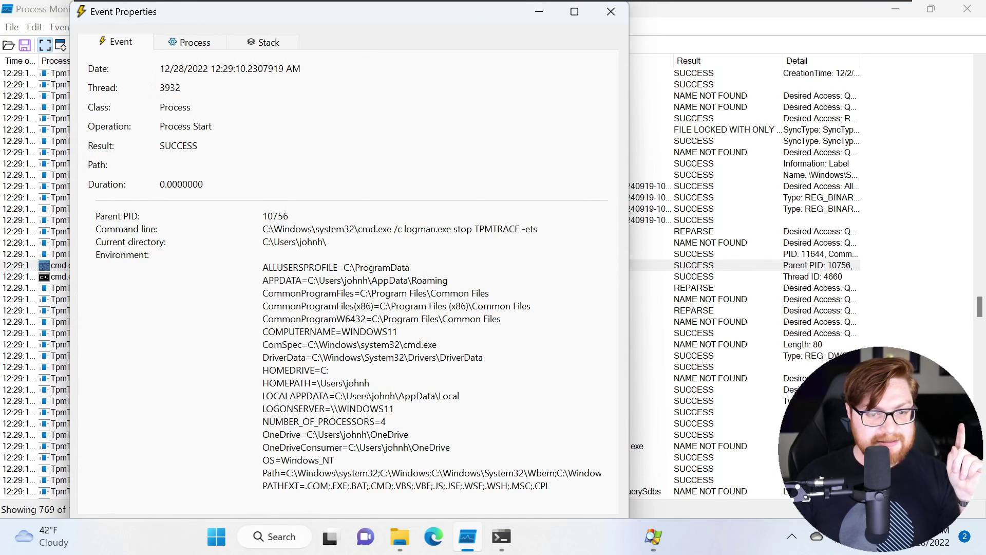
{"action": "left_click_drag", "start_coordinate": [262, 229], "coordinate": [378, 229]}
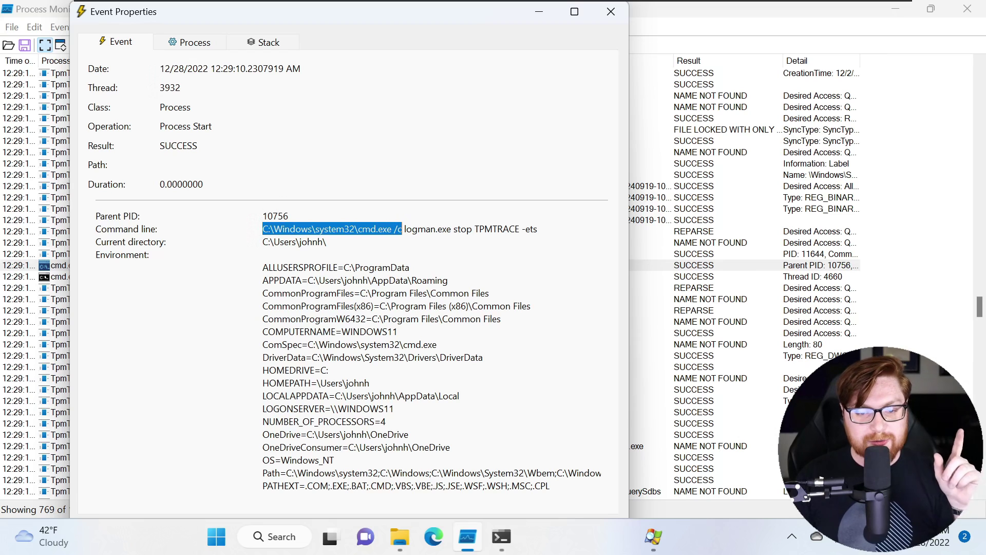
{"action": "left_click_drag", "start_coordinate": [406, 228], "coordinate": [447, 229]}
{"action": "left_click", "coordinate": [452, 229]}
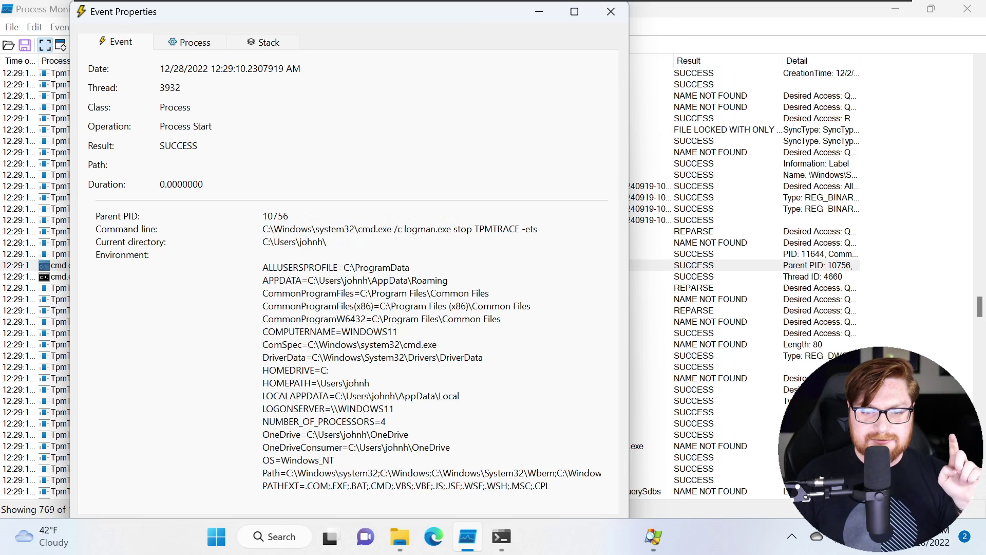
Highlight the 'stop TPMTRACE -ets' arguments, then run logman.exe alone in PowerShell.
{"action": "left_click", "coordinate": [502, 535]}
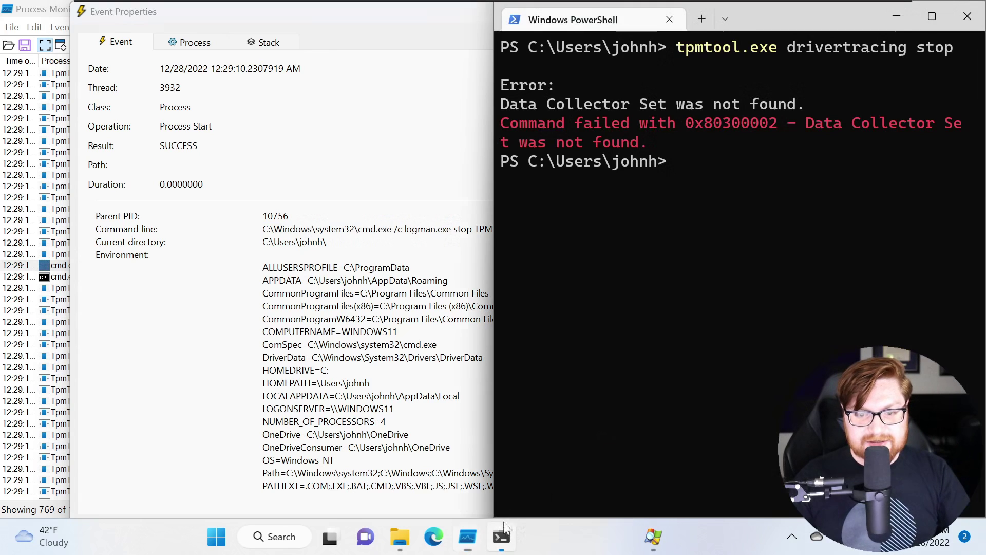
{"action": "left_click", "coordinate": [451, 229]}
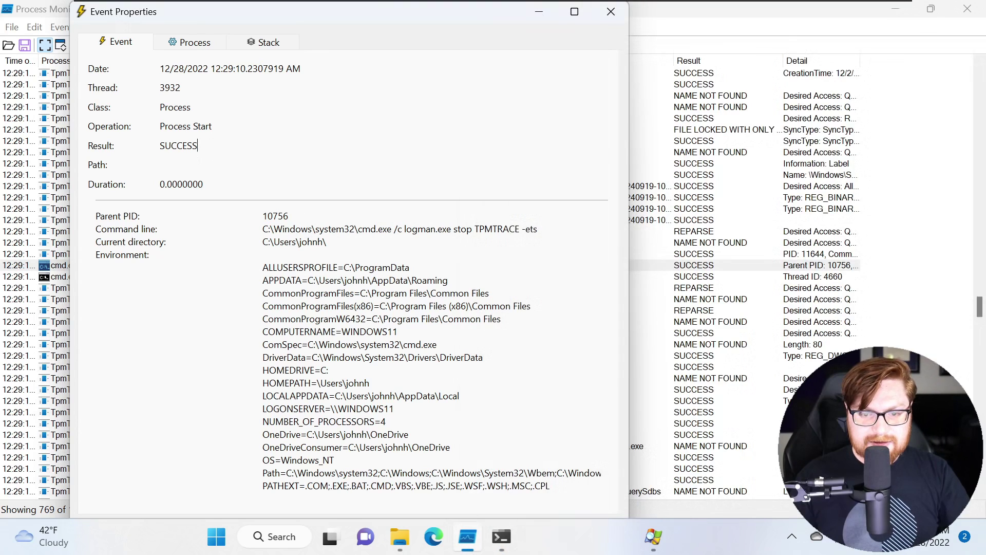
{"action": "left_click_drag", "start_coordinate": [451, 229], "coordinate": [538, 229]}
{"action": "left_click", "coordinate": [537, 229]}
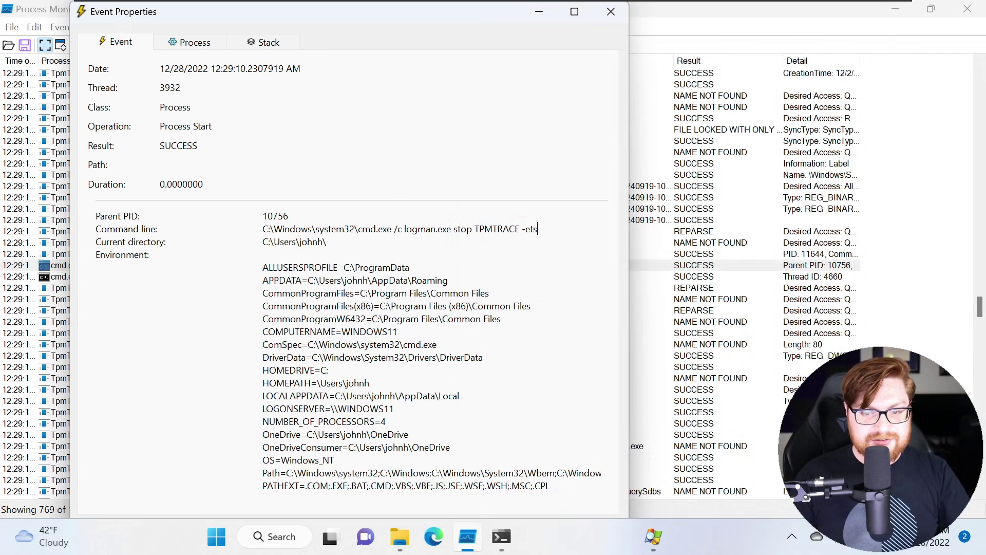
{"action": "left_click", "coordinate": [501, 534]}
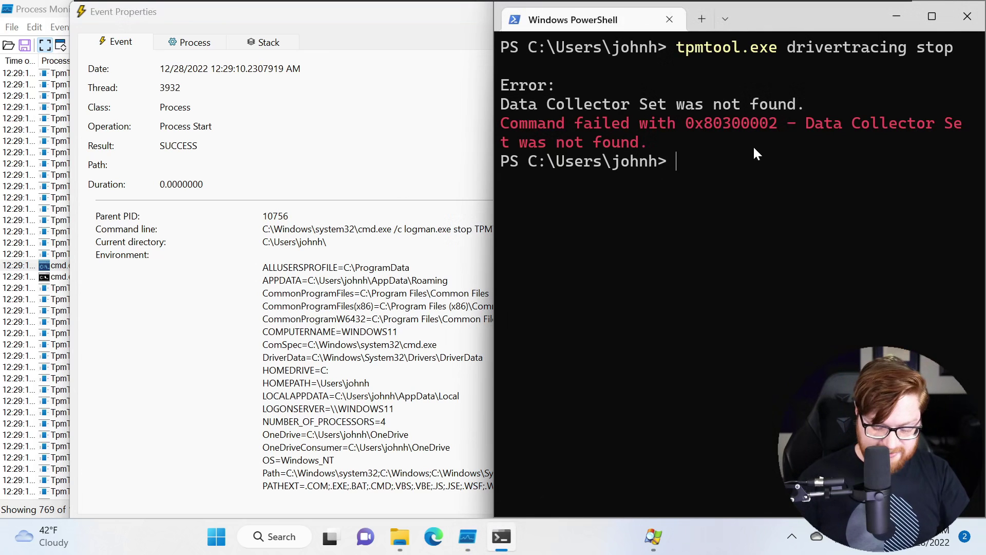
{"action": "type", "text": "logman.exe"}
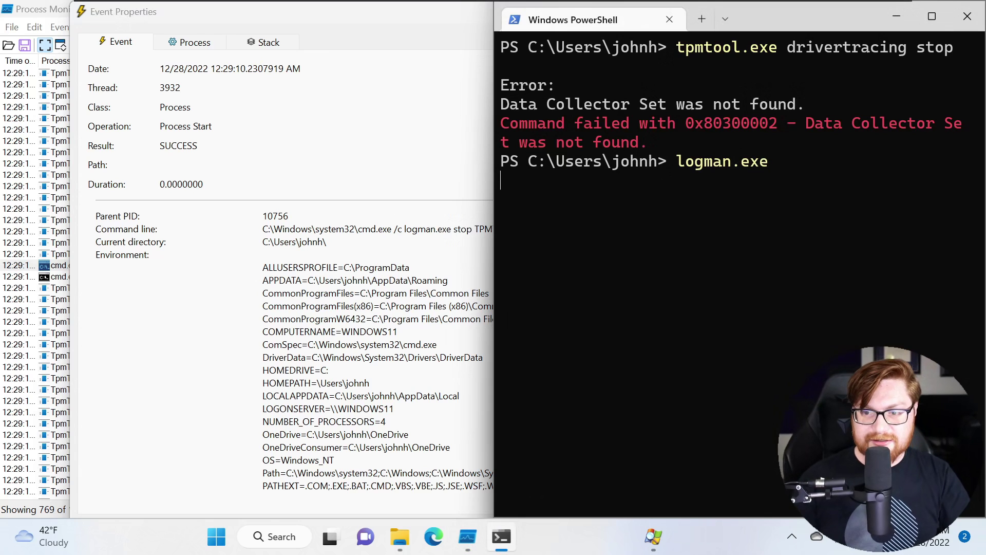
{"action": "key", "text": "Return"}
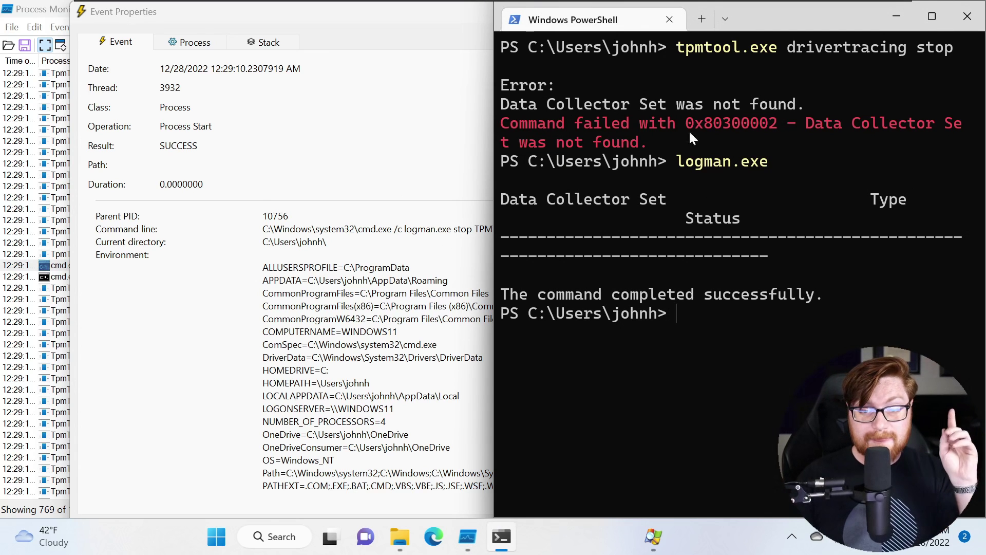
Highlight logman.exe in the event's command line again, then bring PowerShell forward and enlarge it.
{"action": "left_click", "coordinate": [426, 228]}
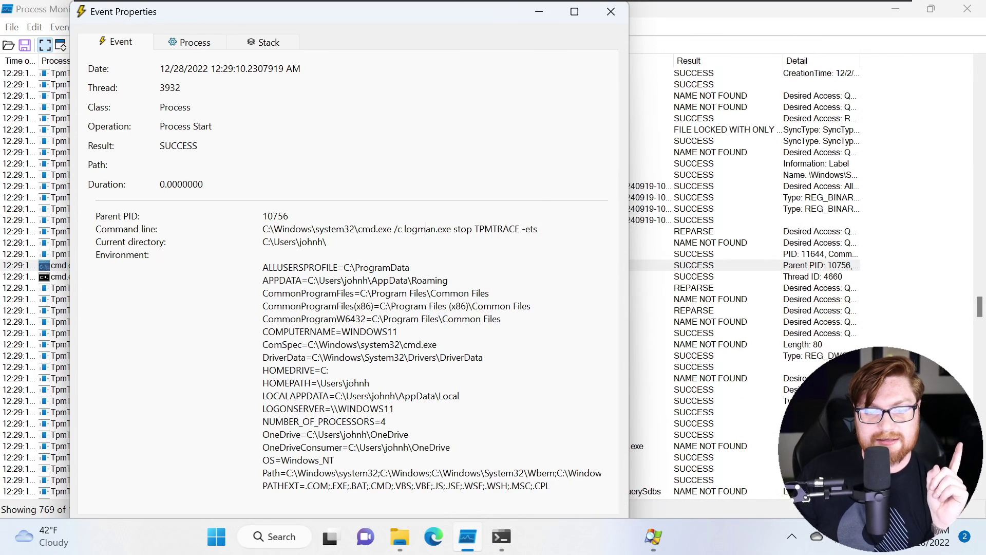
{"action": "left_click_drag", "start_coordinate": [405, 228], "coordinate": [451, 228]}
{"action": "left_click", "coordinate": [451, 229]}
{"action": "left_click", "coordinate": [452, 228]}
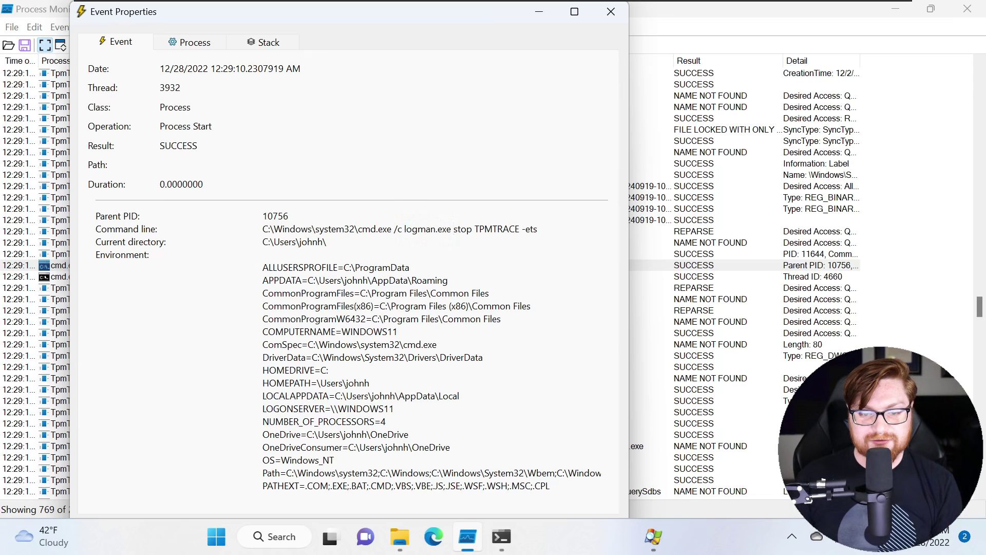
{"action": "left_click_drag", "start_coordinate": [454, 229], "coordinate": [405, 229]}
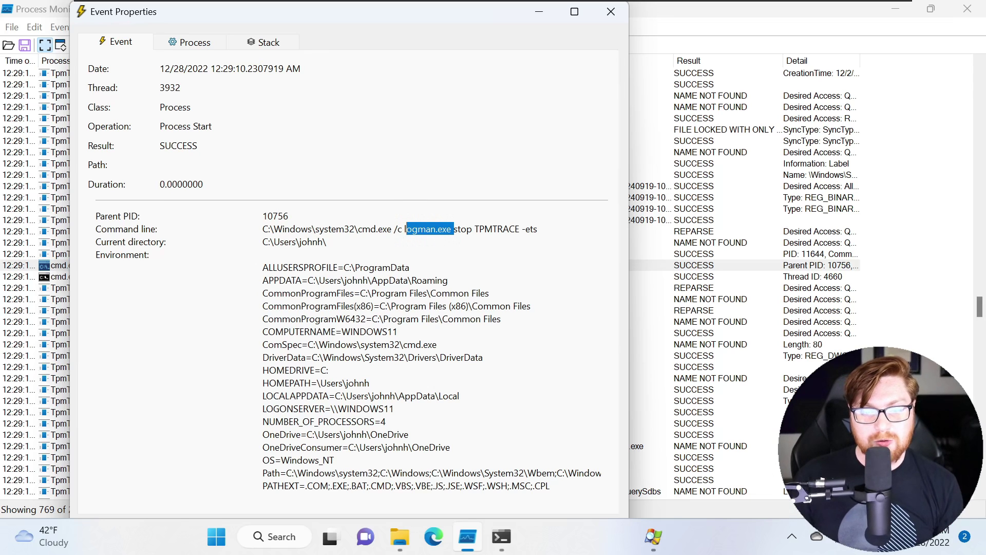
{"action": "key", "text": "alt+Tab"}
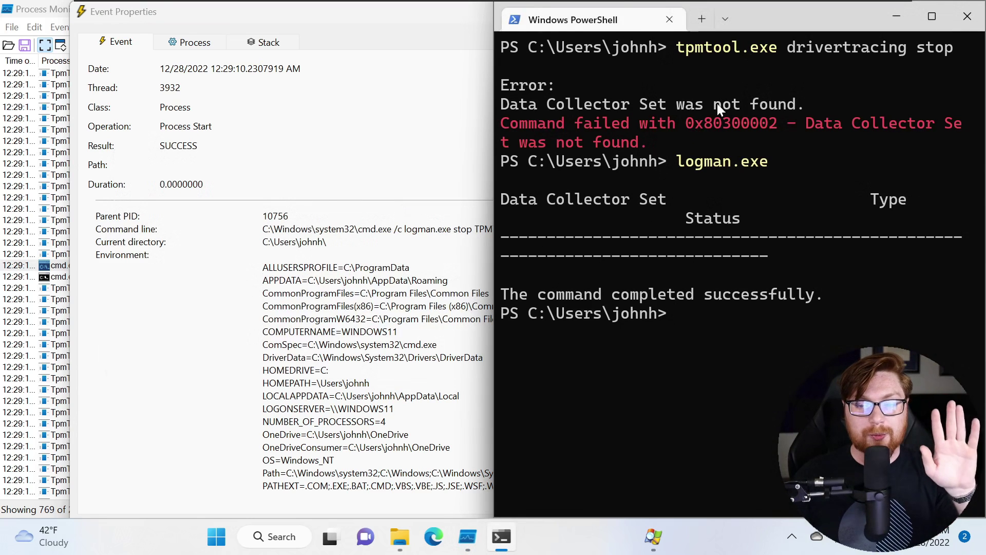
{"action": "left_click_drag", "start_coordinate": [803, 18], "coordinate": [738, 33]}
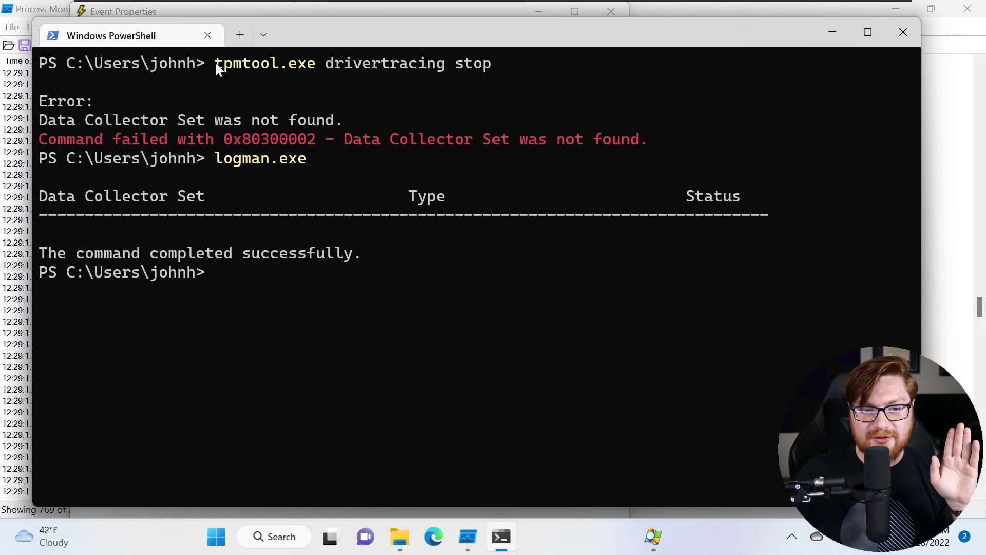
Highlight the earlier tpmtool.exe drivertracing stop and logman.exe commands in PowerShell.
{"action": "left_click_drag", "start_coordinate": [216, 63], "coordinate": [387, 63]}
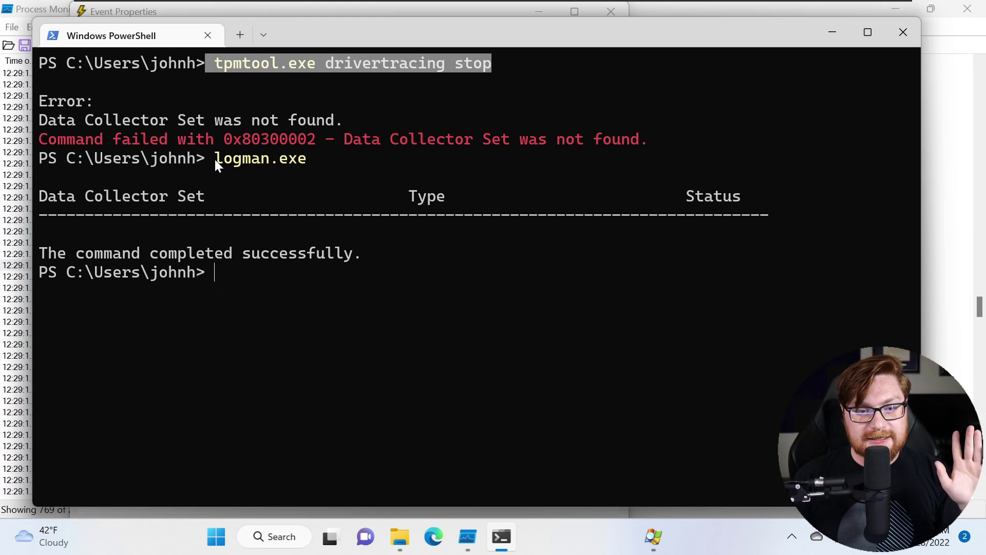
{"action": "left_click", "coordinate": [270, 273]}
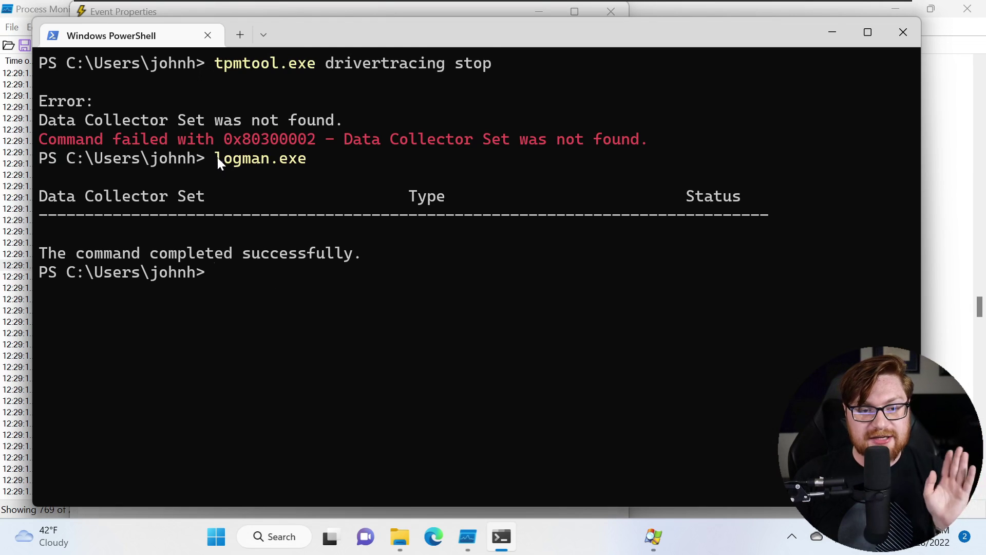
{"action": "left_click_drag", "start_coordinate": [216, 158], "coordinate": [305, 162]}
{"action": "left_click", "coordinate": [317, 303]}
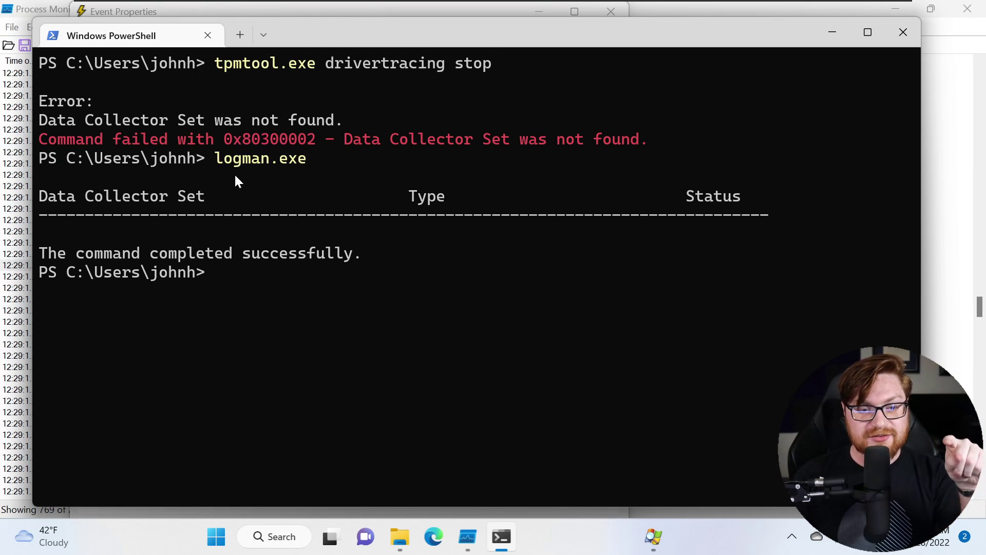
{"action": "left_click_drag", "start_coordinate": [215, 154], "coordinate": [401, 165]}
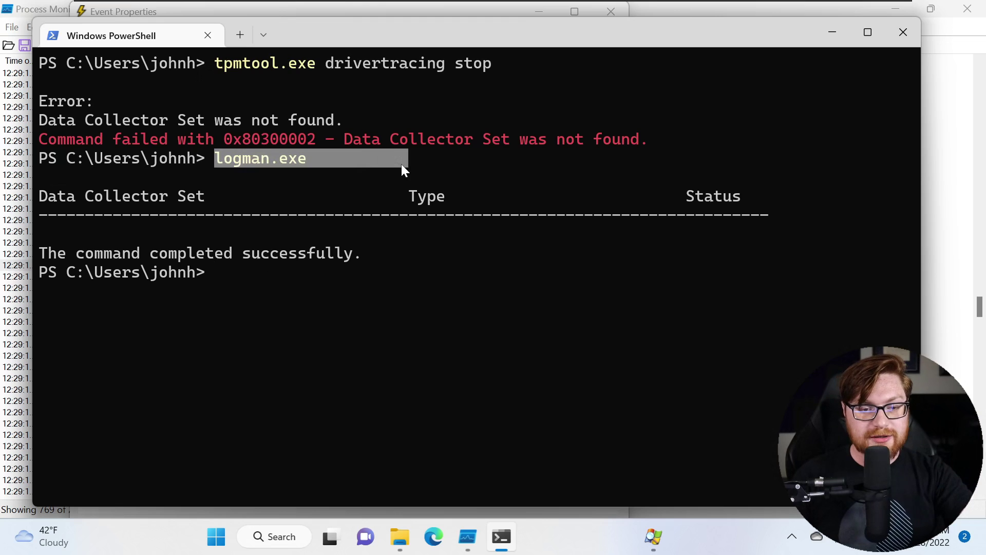
{"action": "left_click", "coordinate": [328, 294]}
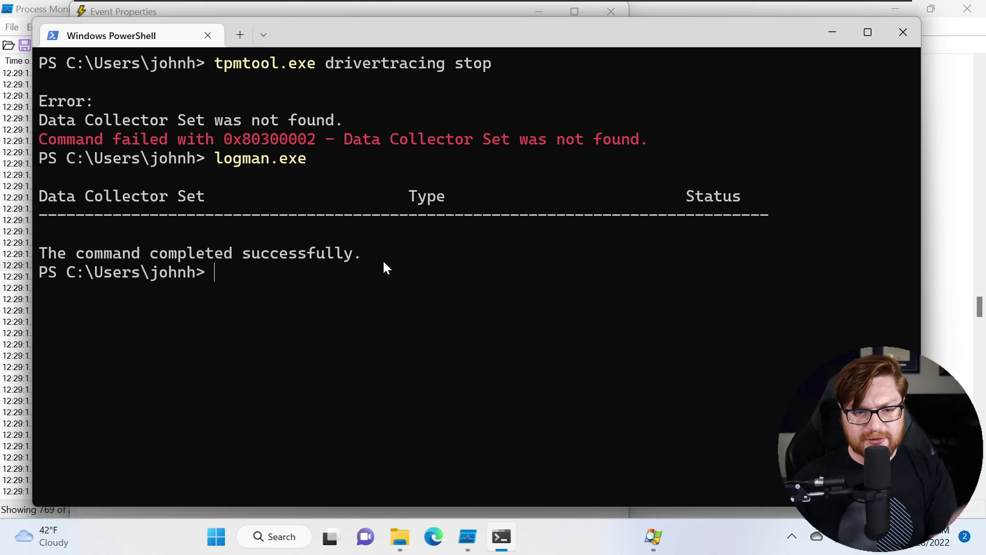
Start typing the command 'copy C:/Windows/System32/calc' at the PowerShell prompt.
{"action": "type", "text": "copy"}
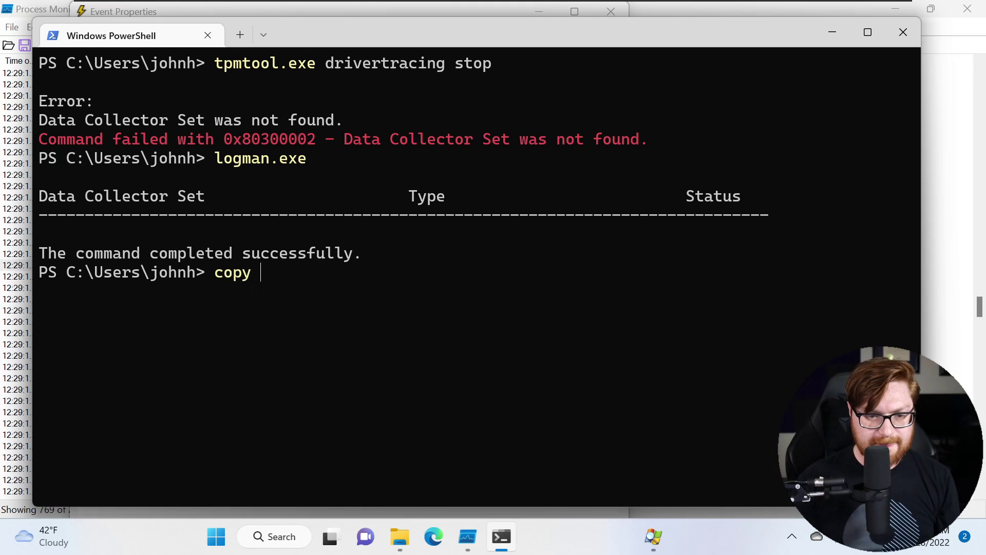
{"action": "key", "text": "ctrl+c"}
{"action": "type", "text": "cop"}
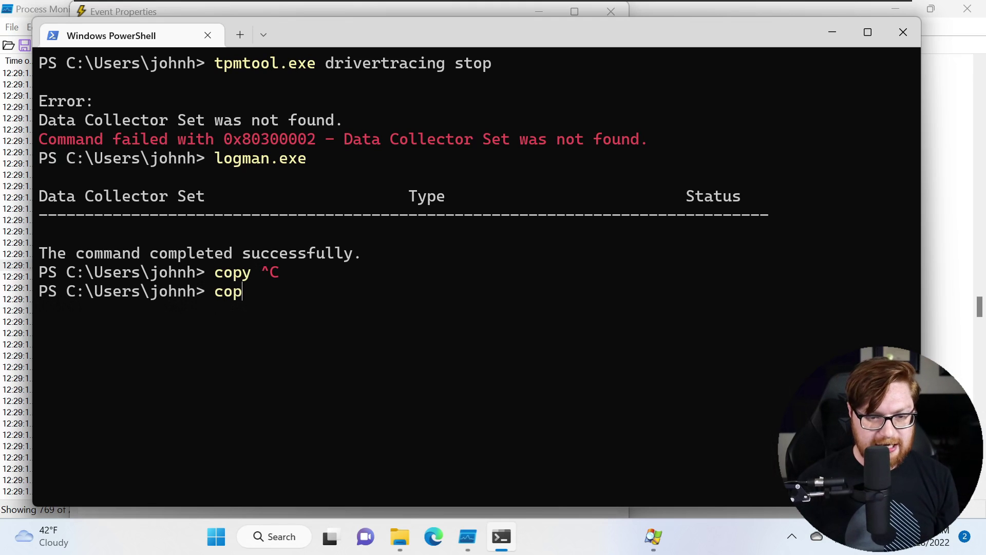
{"action": "type", "text": "y C:/Windows/Suste"}
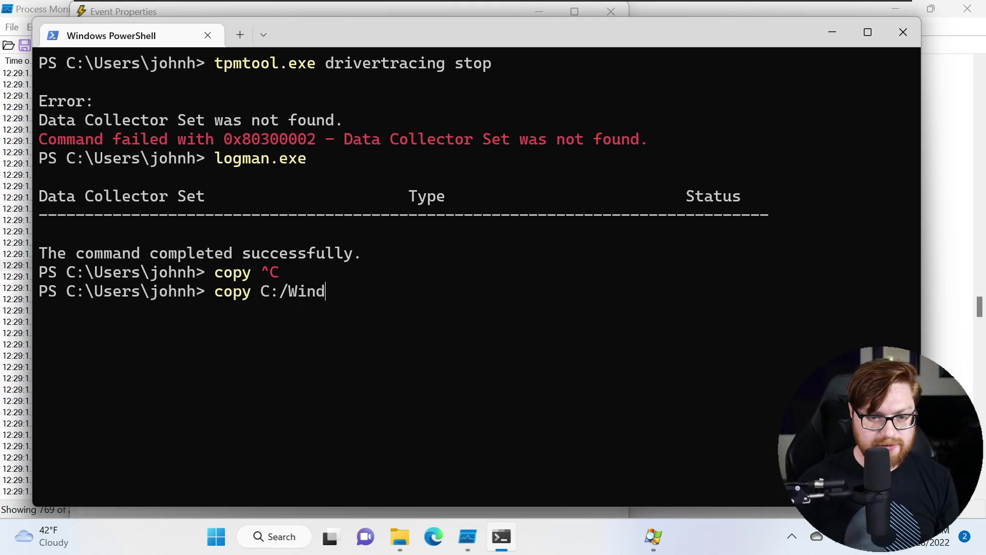
{"action": "key", "text": "BackSpace"}
{"action": "key", "text": "BackSpace"}
{"action": "key", "text": "BackSpace"}
{"action": "key", "text": "BackSpace"}
{"action": "type", "text": "ystem32/calc.exe ."}
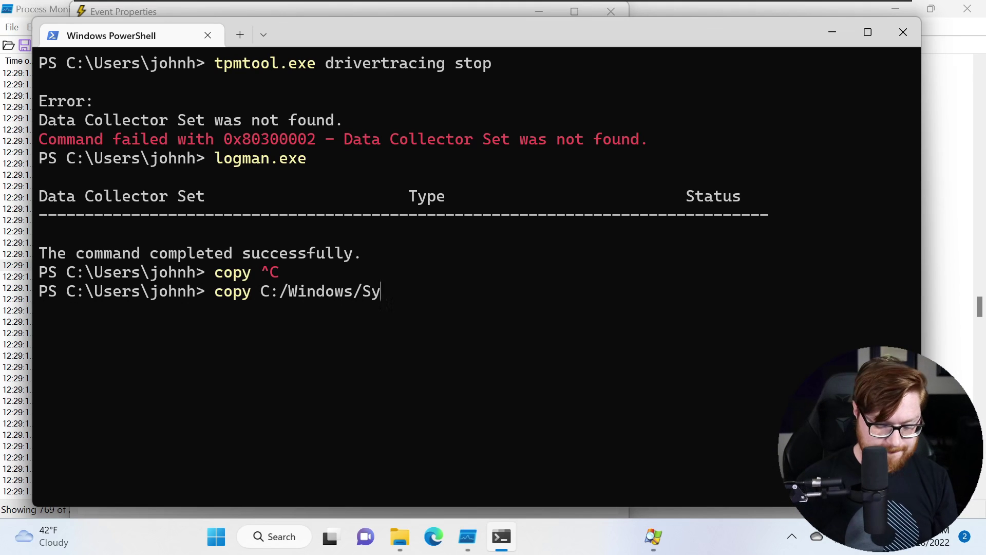
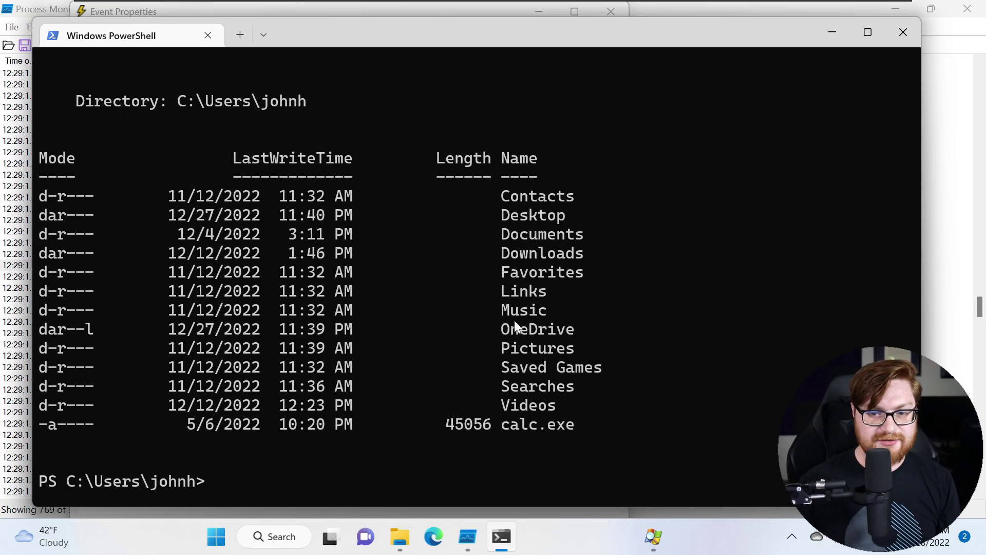
Highlight the calc.exe (45056 bytes) entry in the C:\Users\johnh listing.
{"action": "left_click_drag", "start_coordinate": [500, 422], "coordinate": [597, 420]}
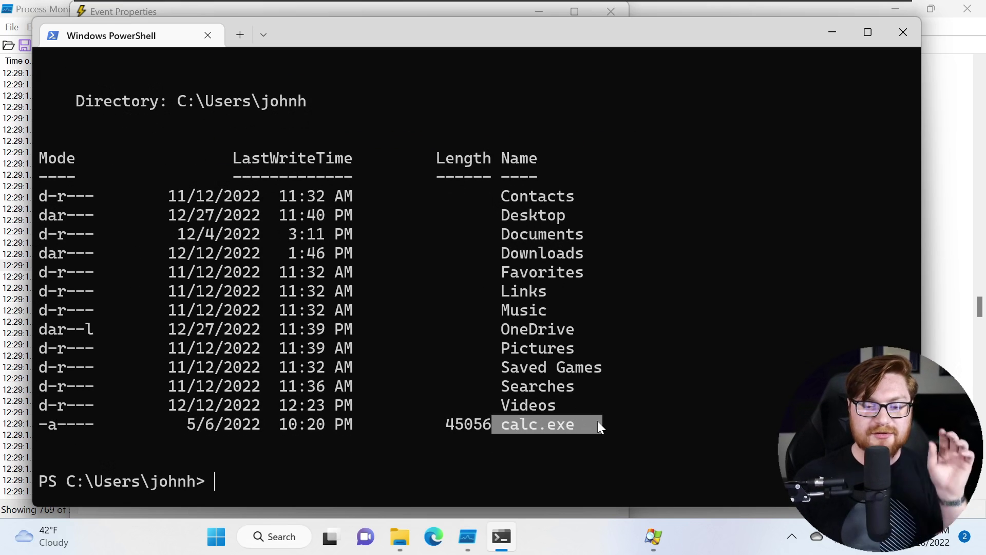
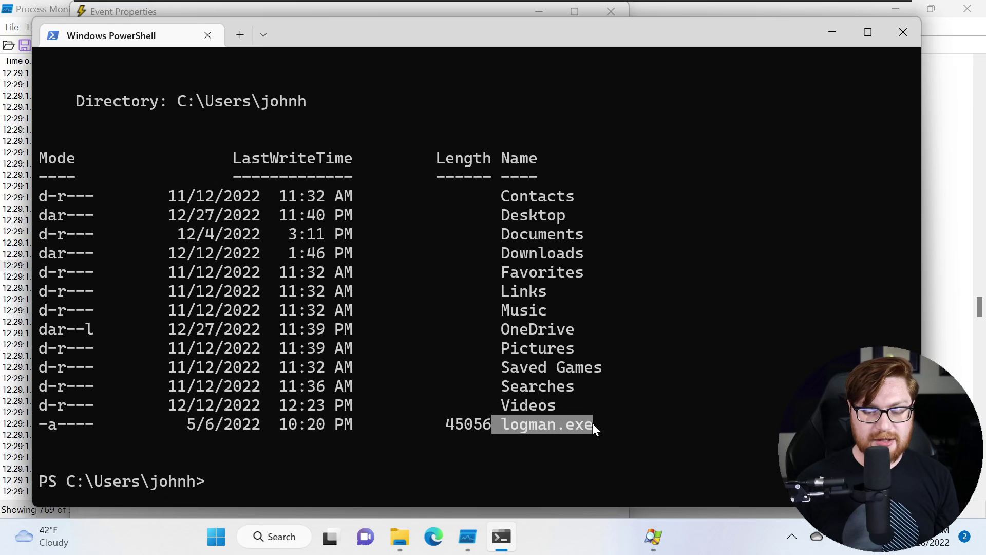
Copy the selected logman.exe name from the console to the clipboard.
{"action": "right_click", "coordinate": [604, 421]}
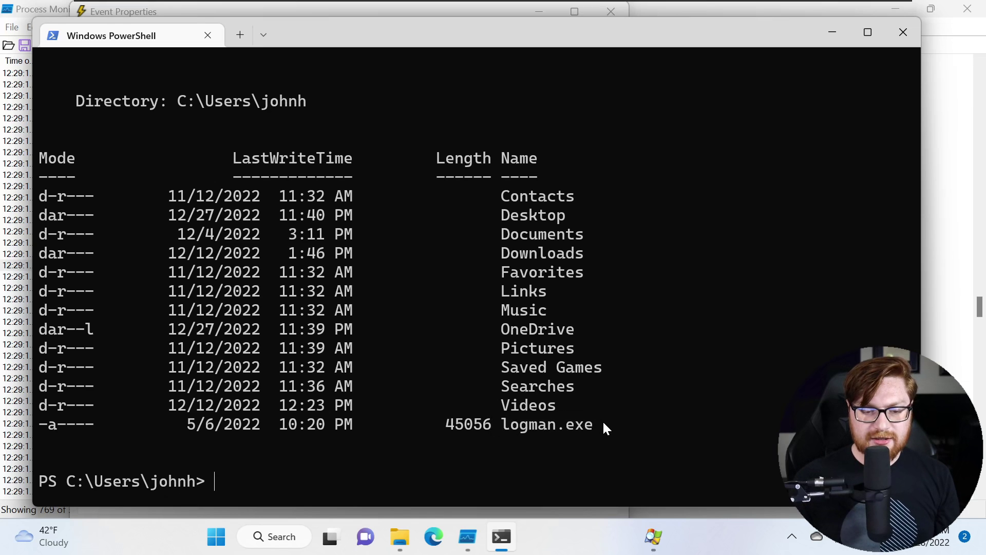
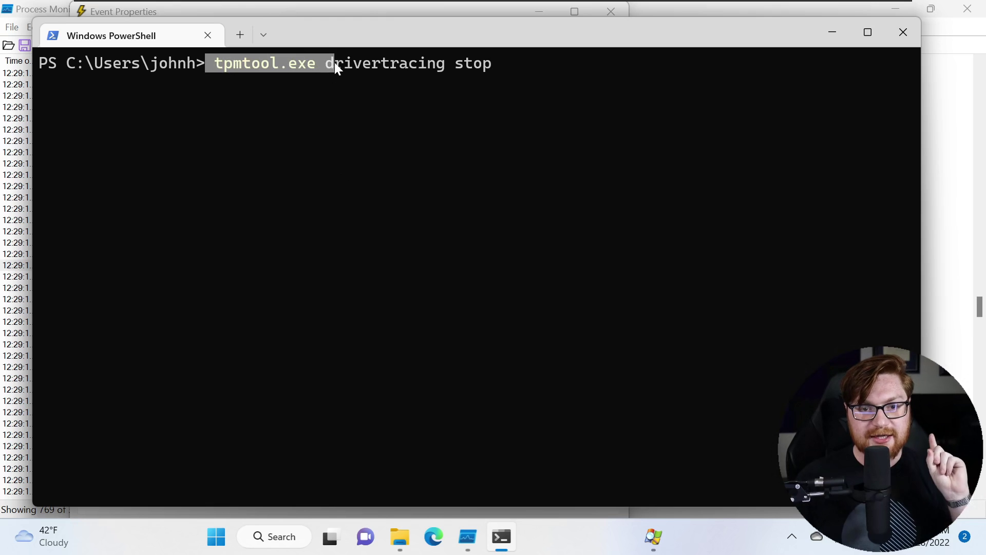
{"action": "left_click", "coordinate": [494, 66]}
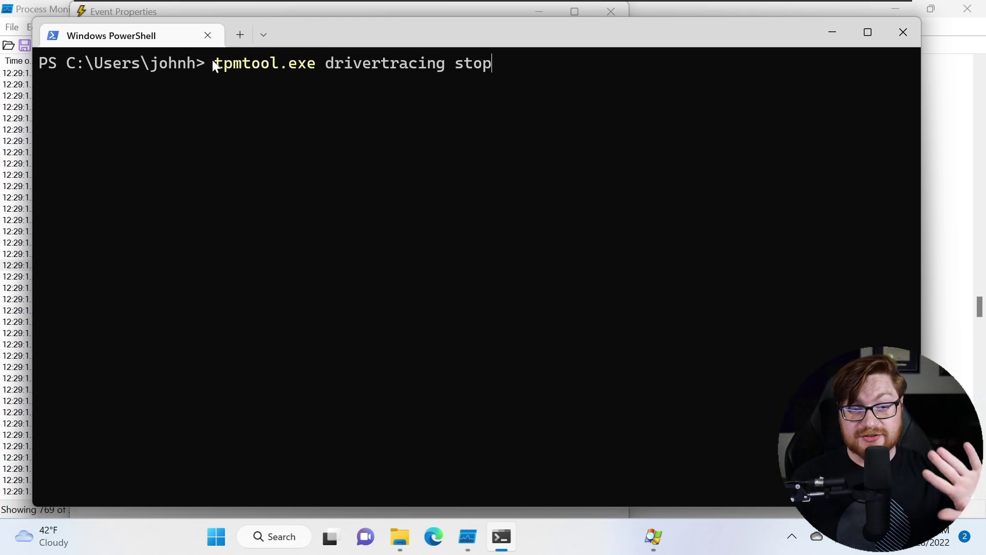
{"action": "left_click_drag", "start_coordinate": [210, 65], "coordinate": [310, 63]}
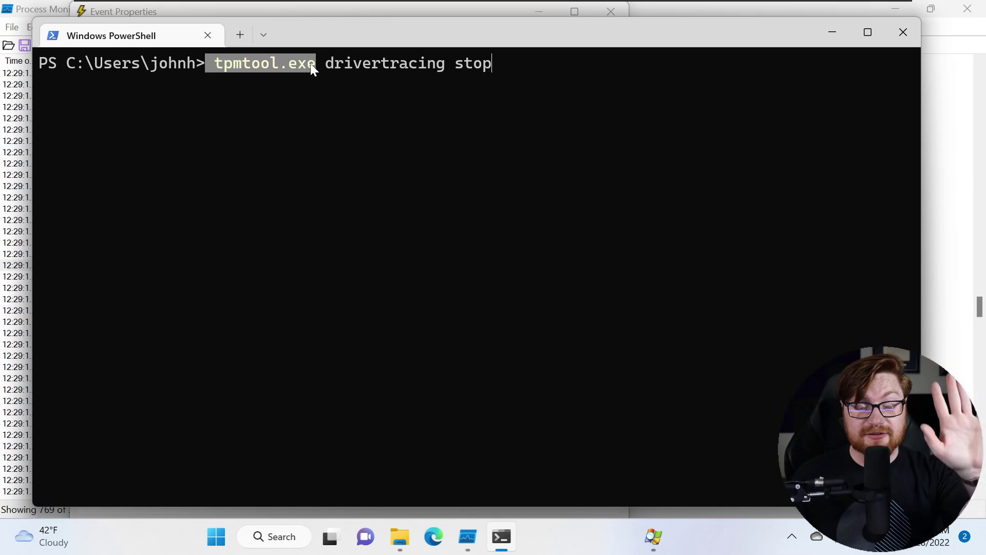
{"action": "left_click", "coordinate": [339, 64]}
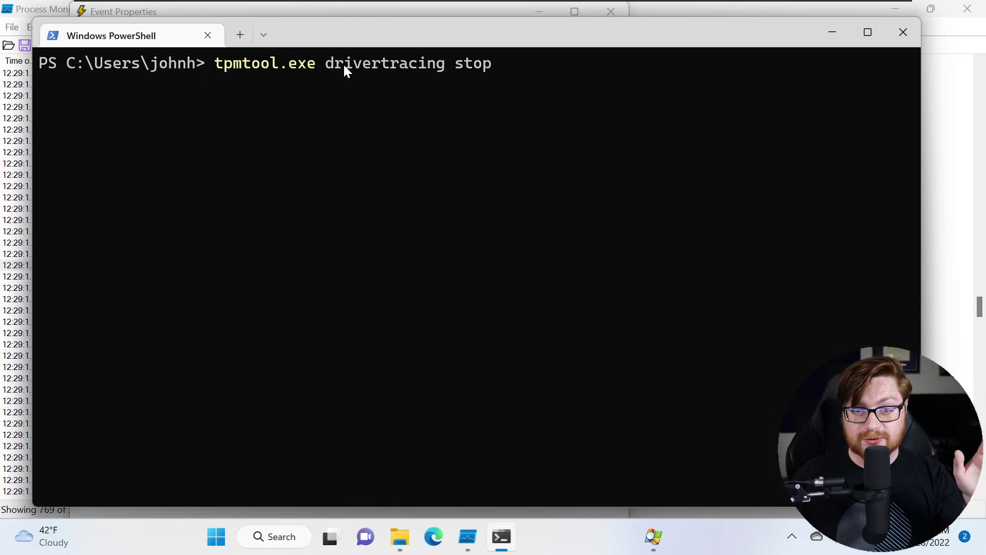
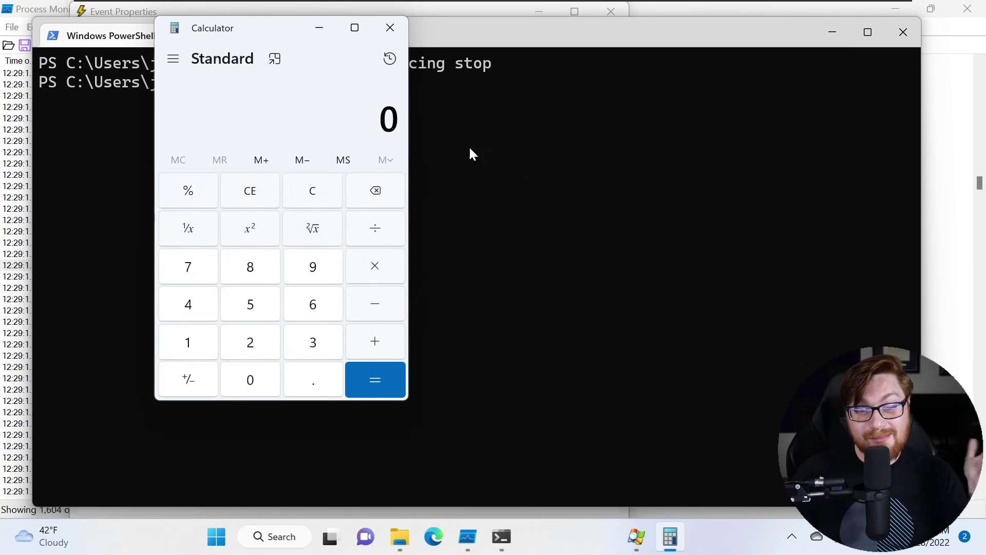
Move Calculator aside to reveal the tpmtool.exe drivertracing stop command, then close Calculator.
{"action": "left_click_drag", "start_coordinate": [267, 36], "coordinate": [667, 101]}
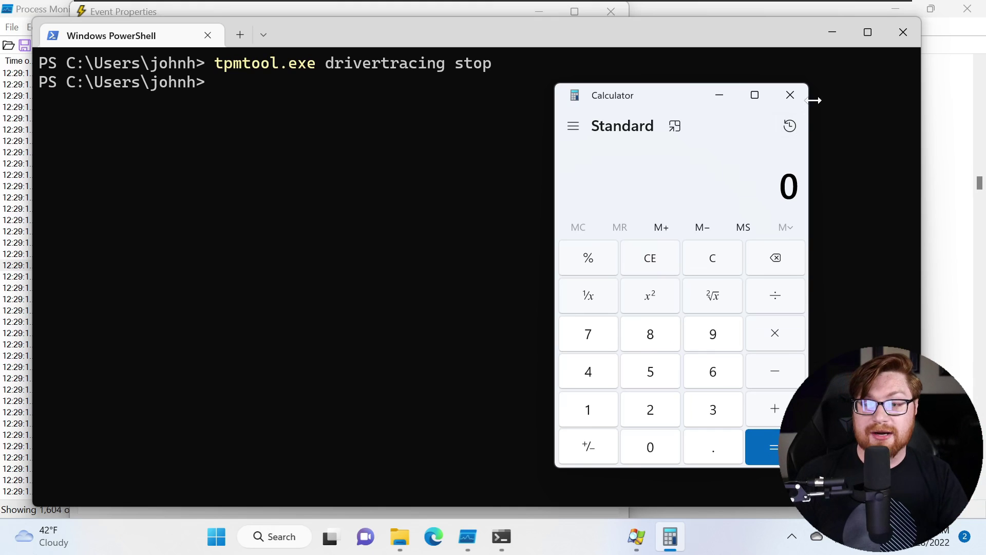
{"action": "left_click", "coordinate": [790, 95]}
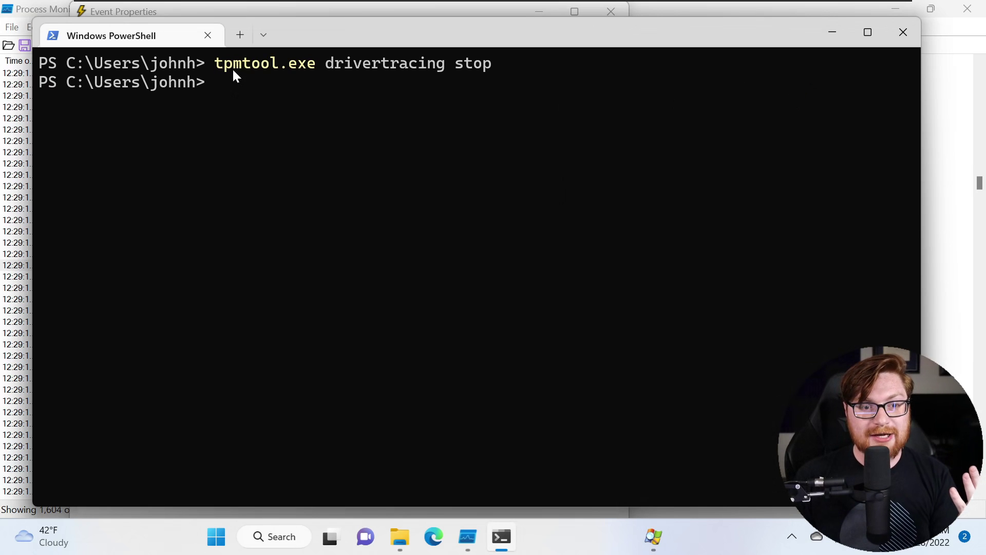
Select and copy the tpmtool.exe drivertracing stop command in PowerShell.
{"action": "left_click_drag", "start_coordinate": [213, 62], "coordinate": [492, 69]}
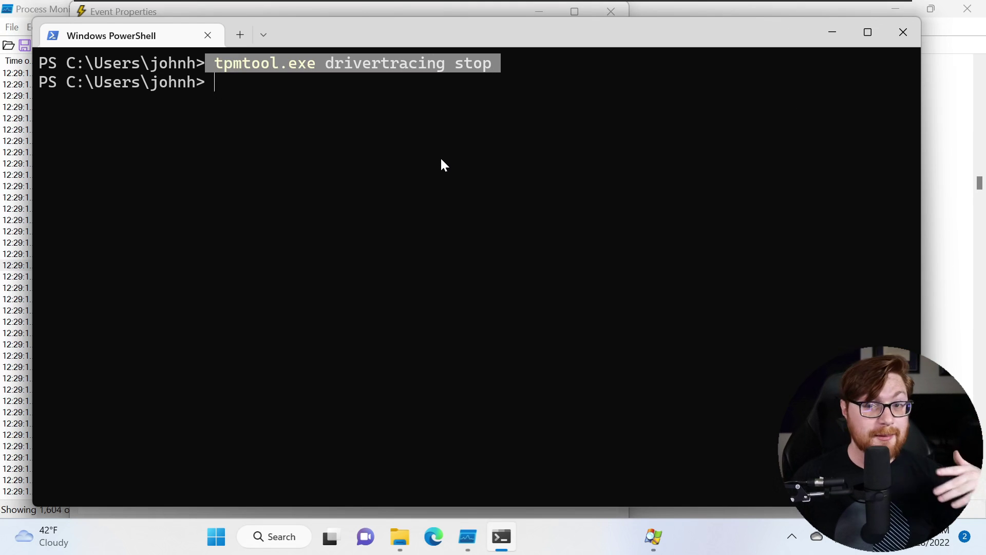
{"action": "key", "text": "ctrl+c"}
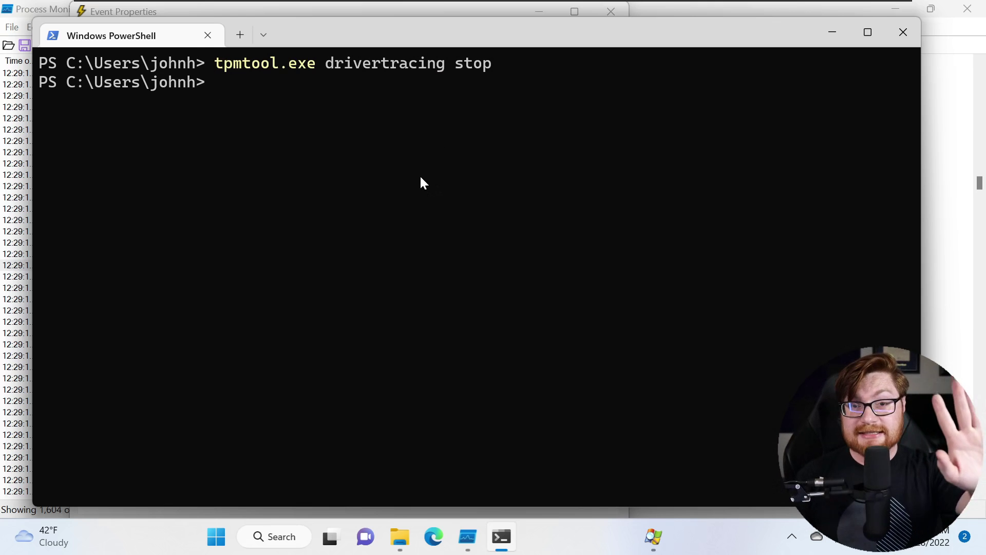
{"action": "left_click_drag", "start_coordinate": [209, 62], "coordinate": [494, 64]}
{"action": "key", "text": "ctrl+c"}
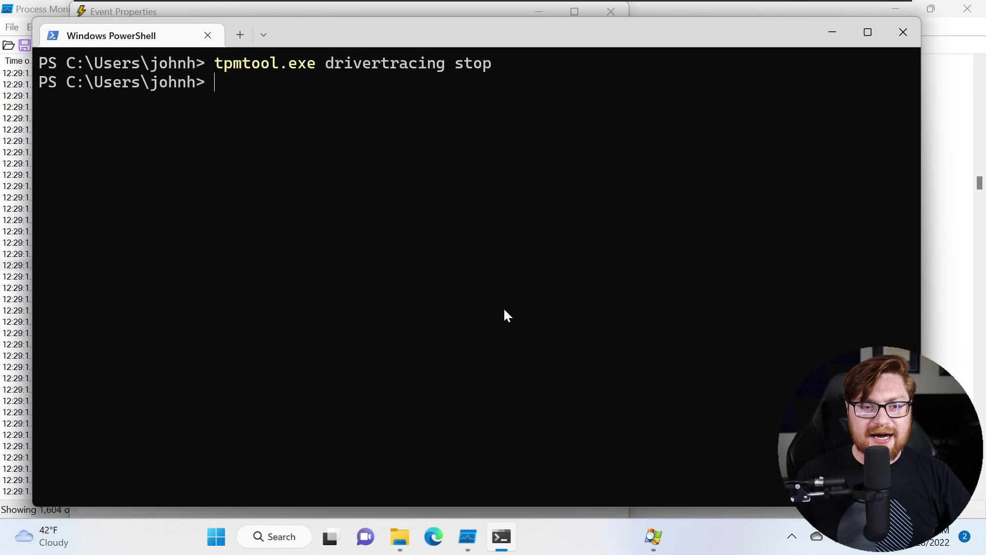
Enlarge the terminal text, then minimize PowerShell to reveal Process Monitor.
{"action": "scroll", "coordinate": [503, 306], "scroll_direction": "up", "scroll_amount": 4}
{"action": "scroll", "coordinate": [504, 309], "scroll_direction": "up", "scroll_amount": 1}
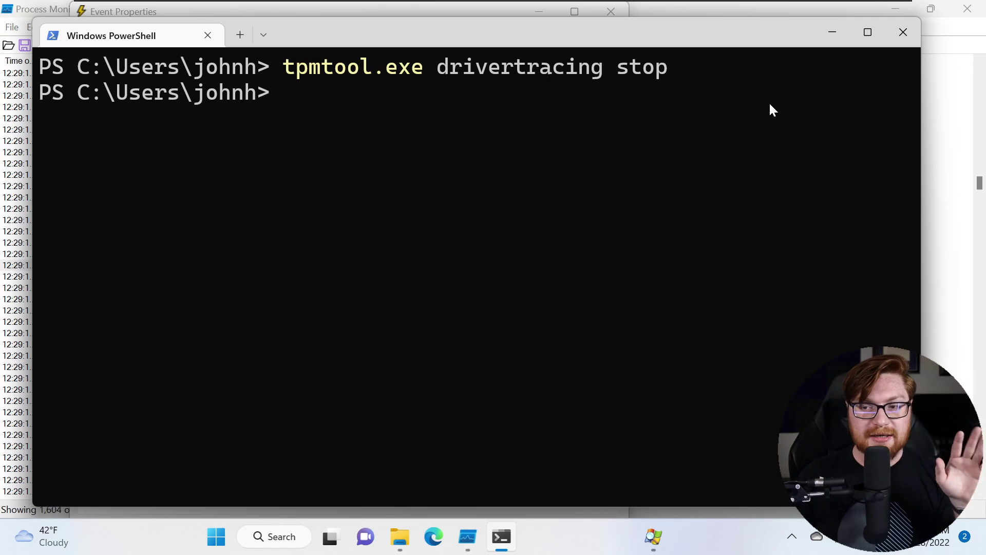
{"action": "left_click", "coordinate": [827, 36]}
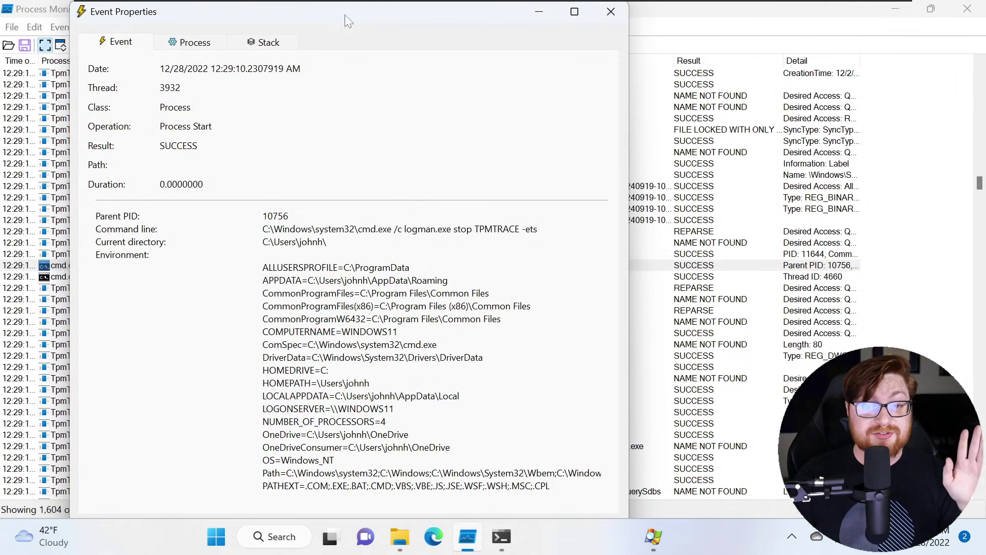
Close the Event Properties window, scroll the event list, then restore and close Process Monitor.
{"action": "left_click_drag", "start_coordinate": [344, 14], "coordinate": [345, 29]}
{"action": "left_click", "coordinate": [612, 26]}
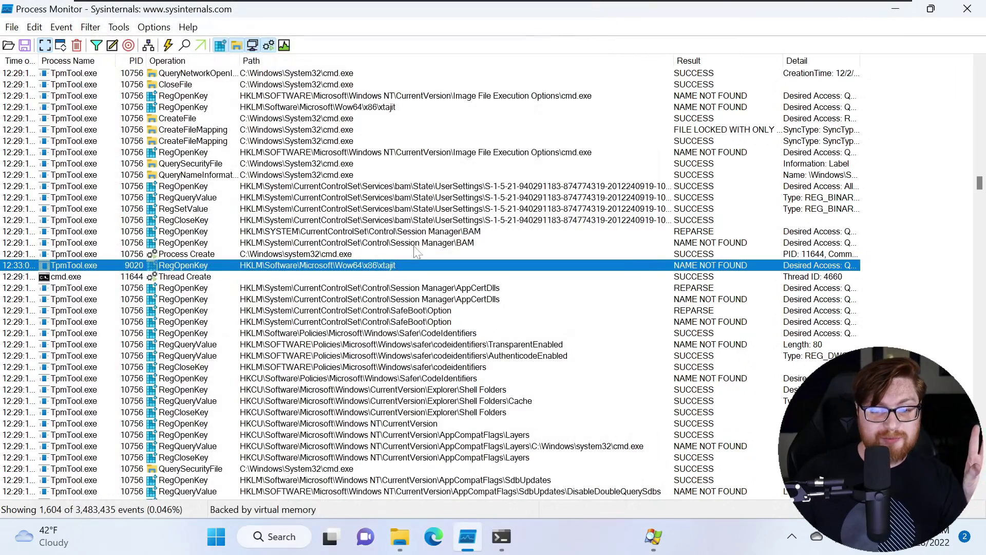
{"action": "scroll", "coordinate": [435, 340], "scroll_direction": "up", "scroll_amount": 8}
{"action": "scroll", "coordinate": [434, 339], "scroll_direction": "up", "scroll_amount": 10}
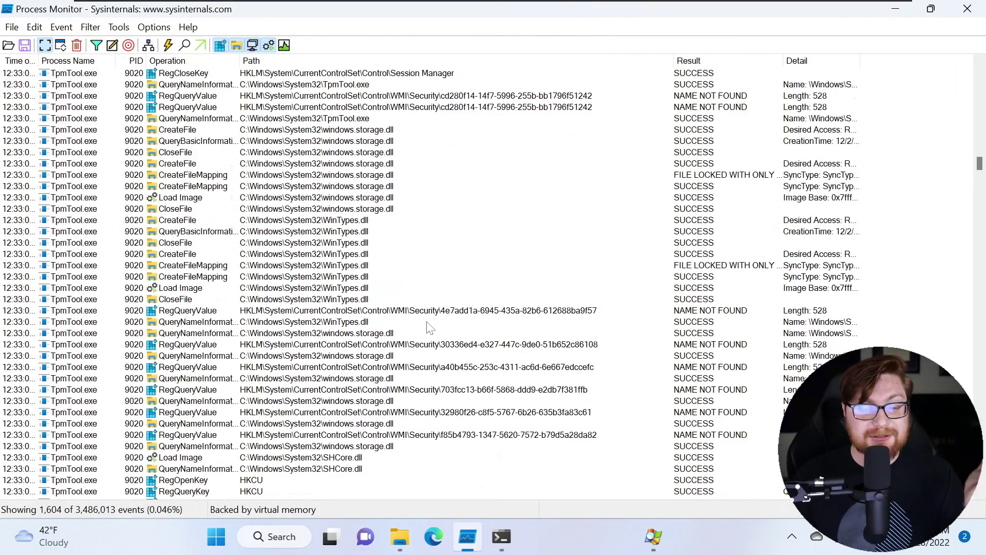
{"action": "scroll", "coordinate": [430, 328], "scroll_direction": "up", "scroll_amount": 6}
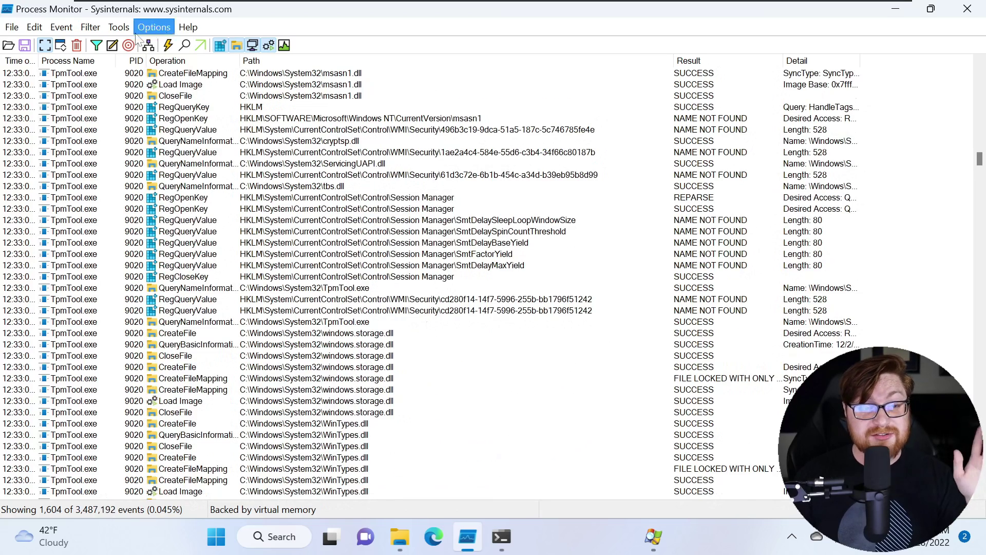
{"action": "left_click_drag", "start_coordinate": [324, 9], "coordinate": [444, 84]}
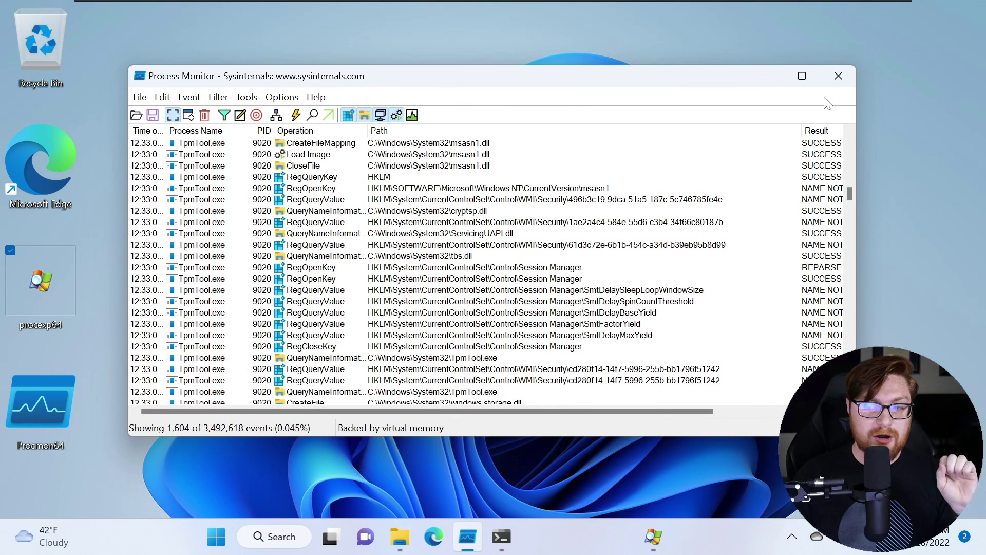
{"action": "left_click", "coordinate": [838, 75]}
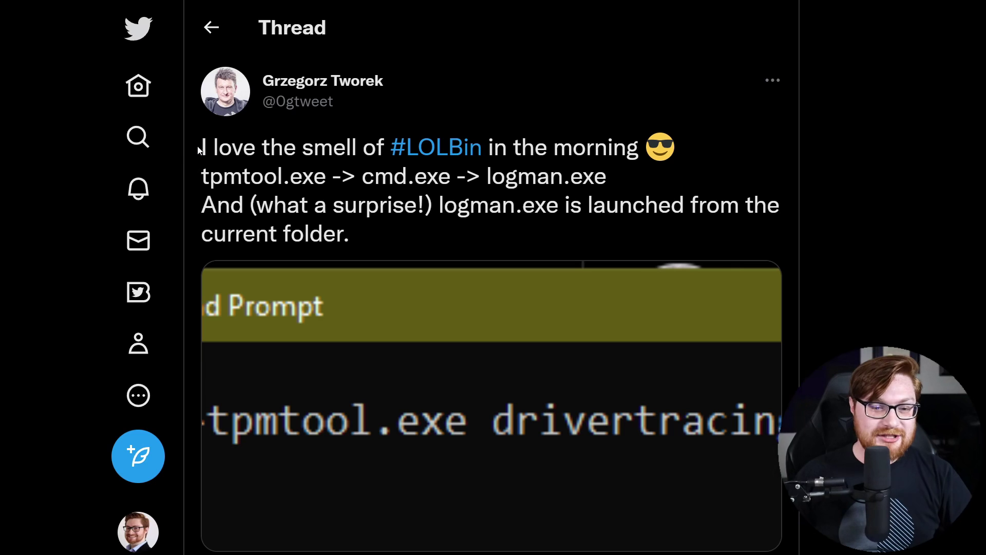
{"action": "left_click_drag", "start_coordinate": [199, 150], "coordinate": [650, 164]}
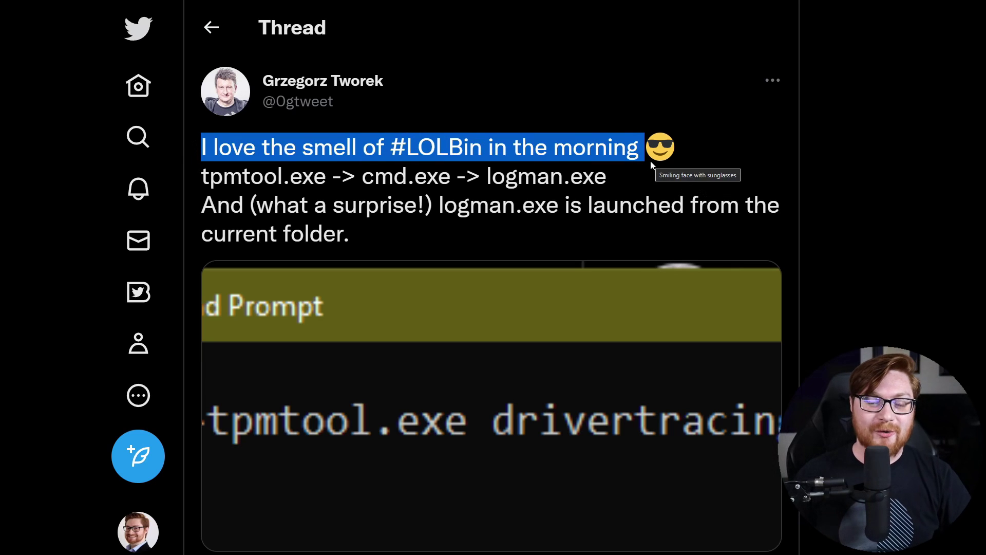
{"action": "left_click", "coordinate": [632, 169]}
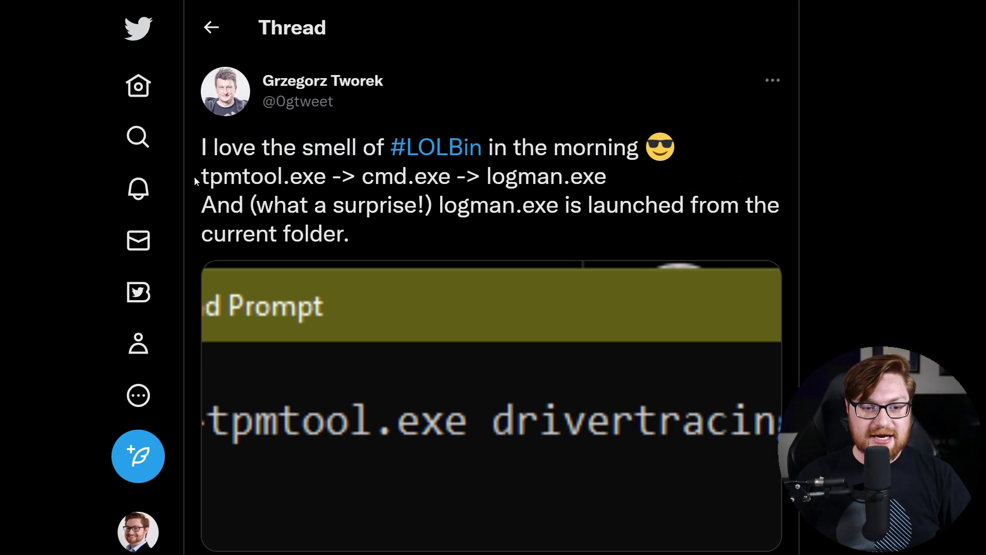
{"action": "left_click_drag", "start_coordinate": [198, 180], "coordinate": [571, 177]}
{"action": "left_click", "coordinate": [576, 178]}
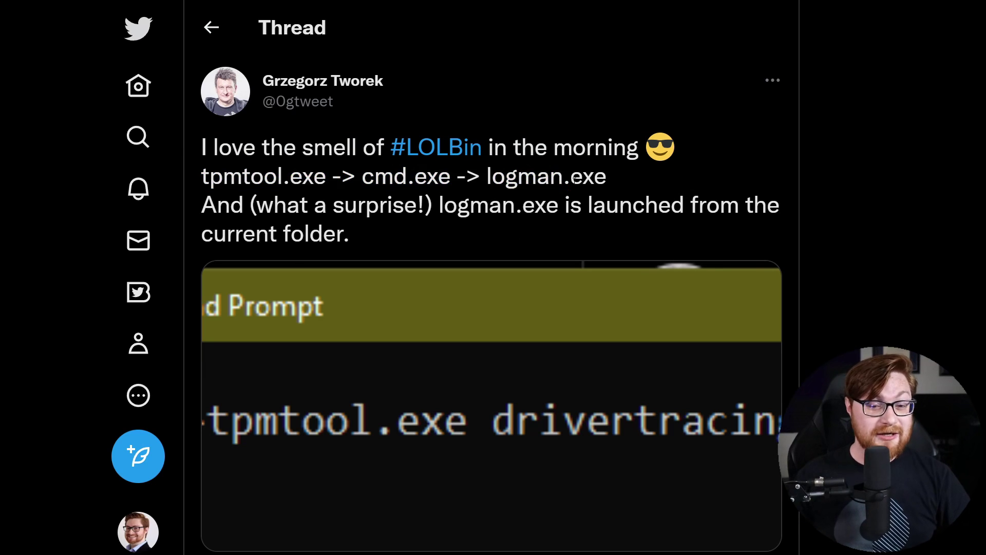
{"action": "left_click_drag", "start_coordinate": [433, 204], "coordinate": [245, 201]}
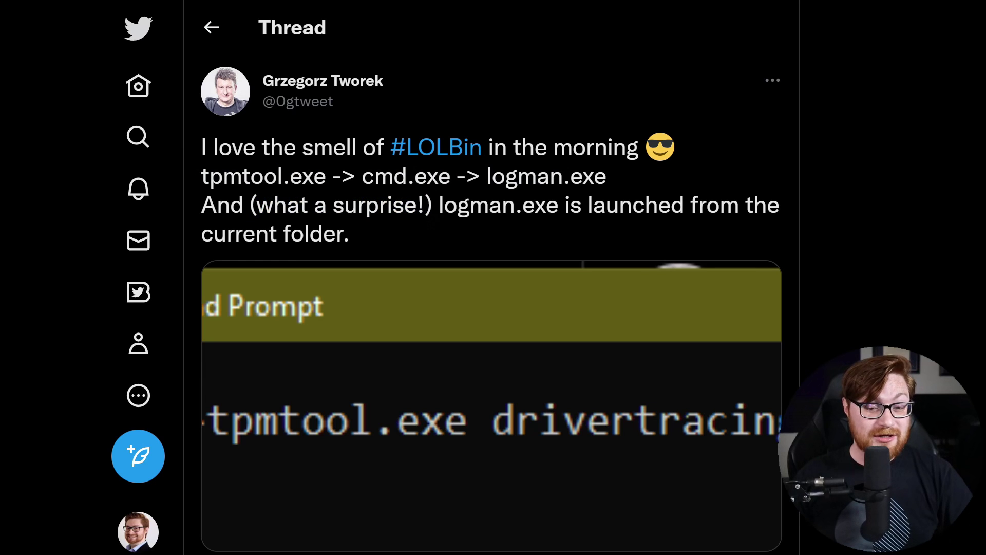
{"action": "left_click_drag", "start_coordinate": [438, 205], "coordinate": [516, 205]}
{"action": "left_click", "coordinate": [519, 210]}
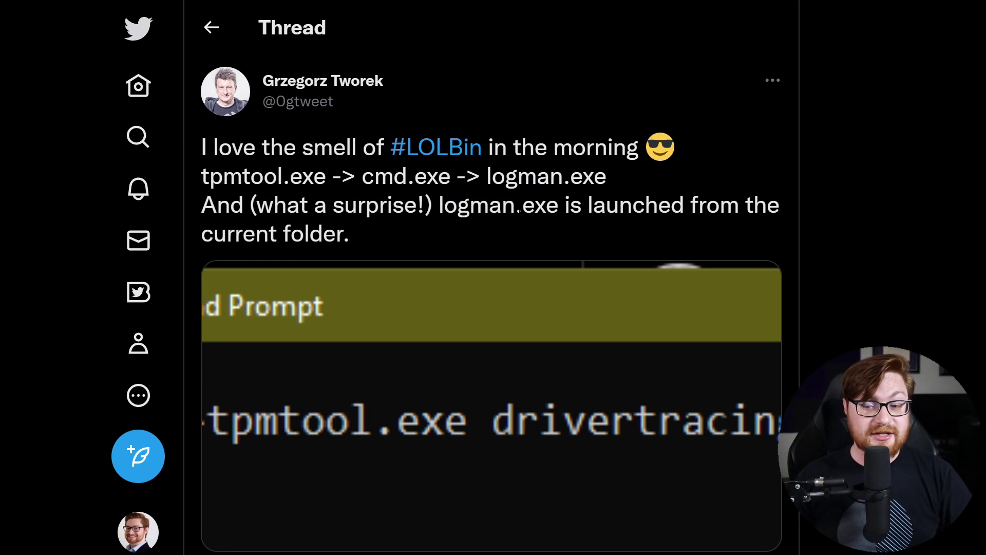
{"action": "scroll", "coordinate": [524, 207], "scroll_direction": "down", "scroll_amount": 2}
{"action": "left_click", "coordinate": [424, 327]}
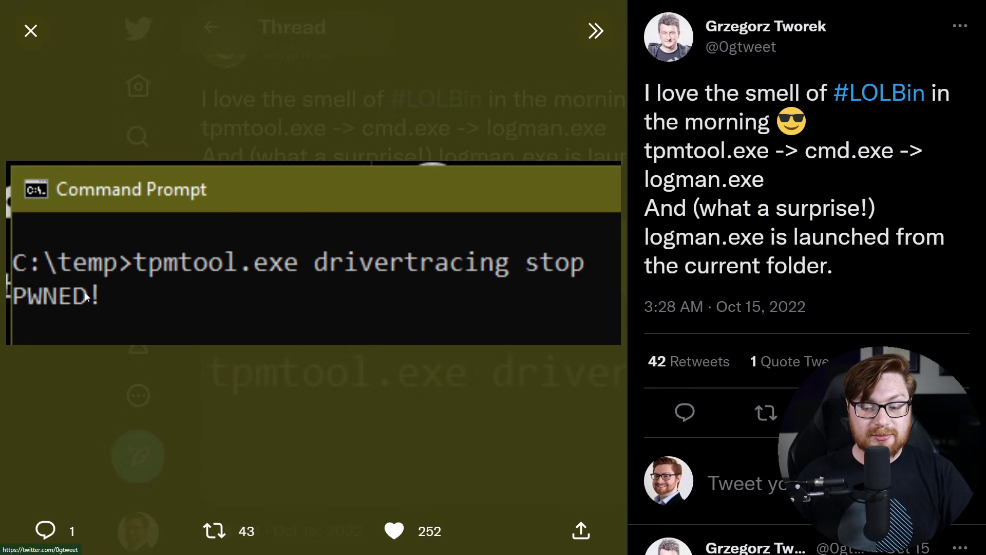
{"action": "key", "text": "Escape"}
{"action": "scroll", "coordinate": [486, 341], "scroll_direction": "down", "scroll_amount": 10}
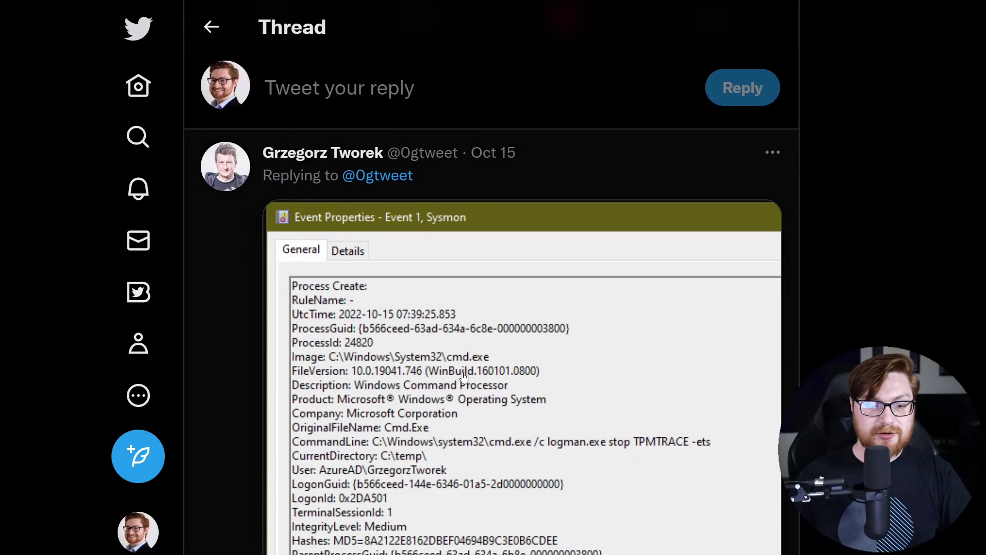
{"action": "scroll", "coordinate": [348, 227], "scroll_direction": "down", "scroll_amount": 1}
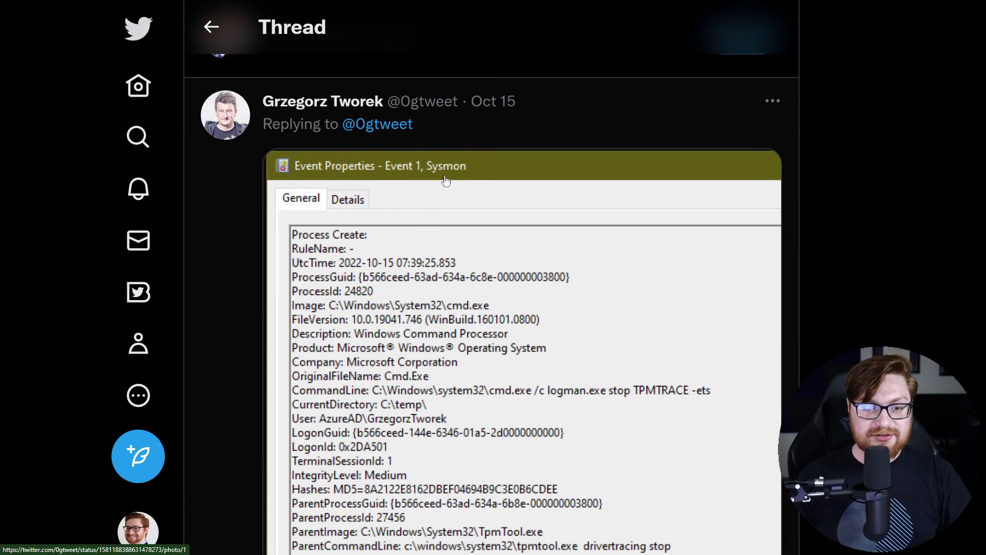
{"action": "scroll", "coordinate": [483, 319], "scroll_direction": "down", "scroll_amount": 2}
{"action": "left_click", "coordinate": [455, 299]}
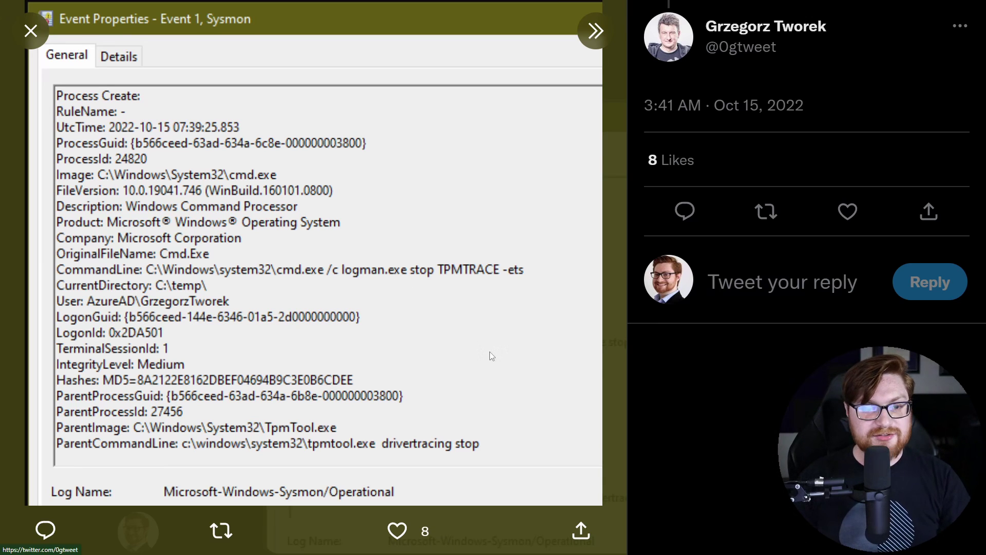
{"action": "left_click", "coordinate": [488, 352]}
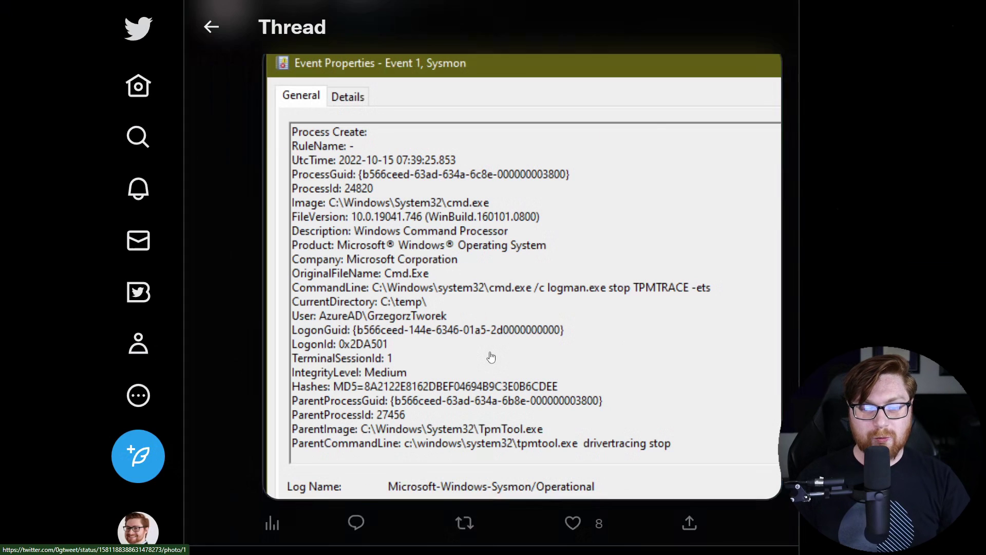
{"action": "scroll", "coordinate": [491, 303], "scroll_direction": "up", "scroll_amount": 4}
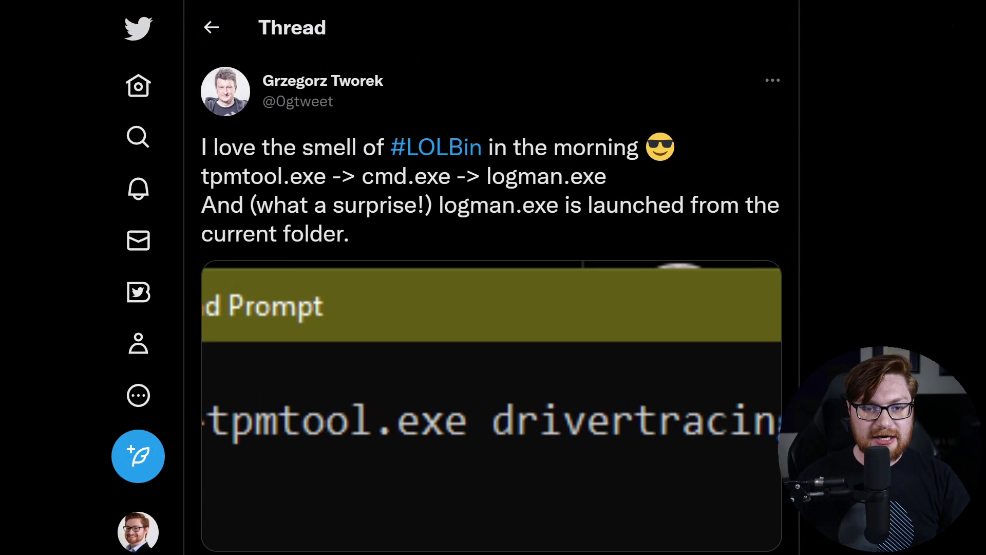